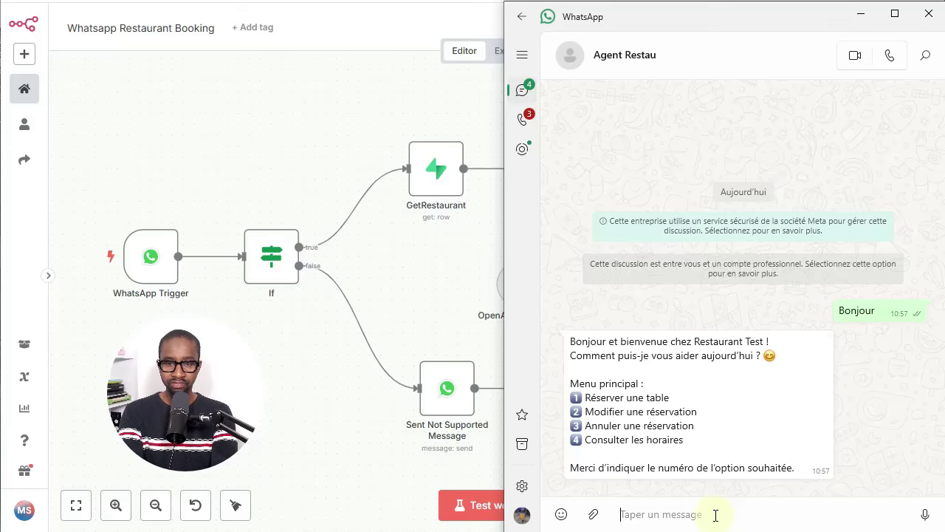
Step: Reply 4 to Agent Restau to request the opening hours, and answer its follow-up with 1 to reserve a table
{"action": "type", "text": "4"}
{"action": "key", "text": "Return"}
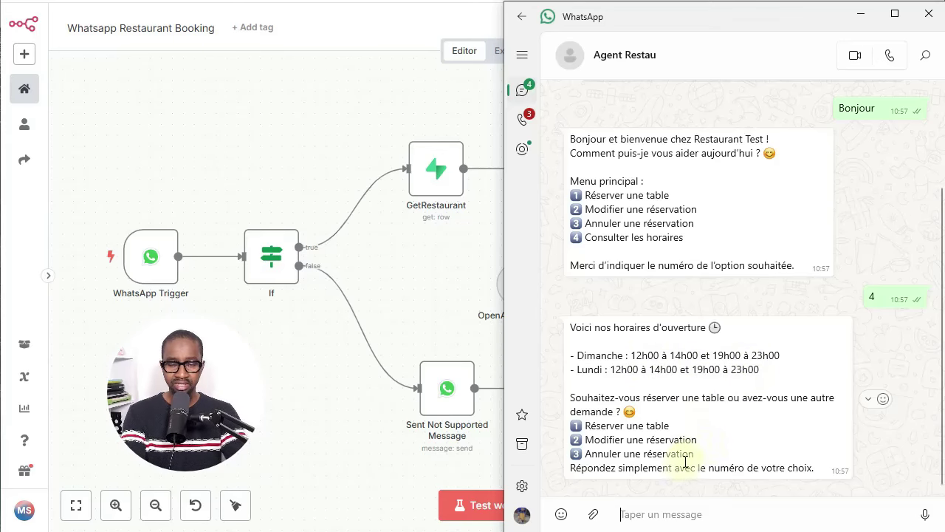
{"action": "left_click", "coordinate": [666, 506]}
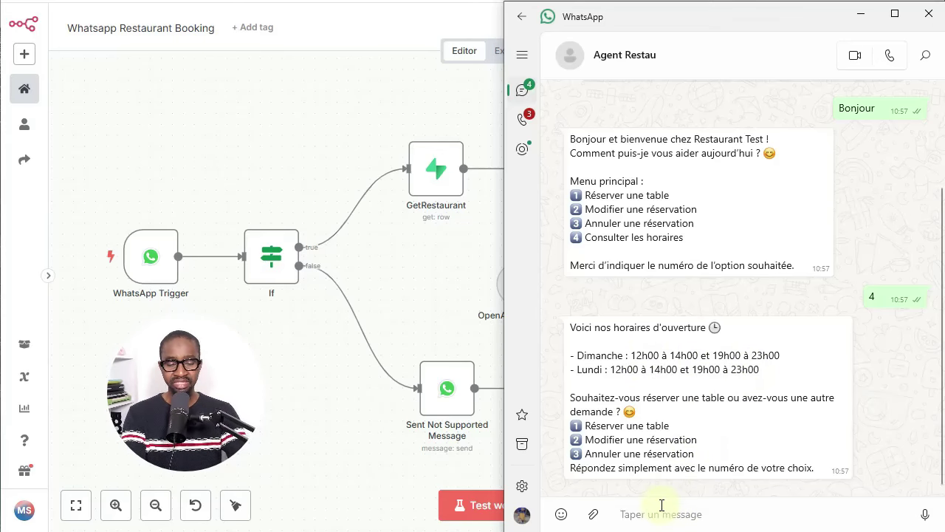
{"action": "type", "text": "1"}
{"action": "key", "text": "Return"}
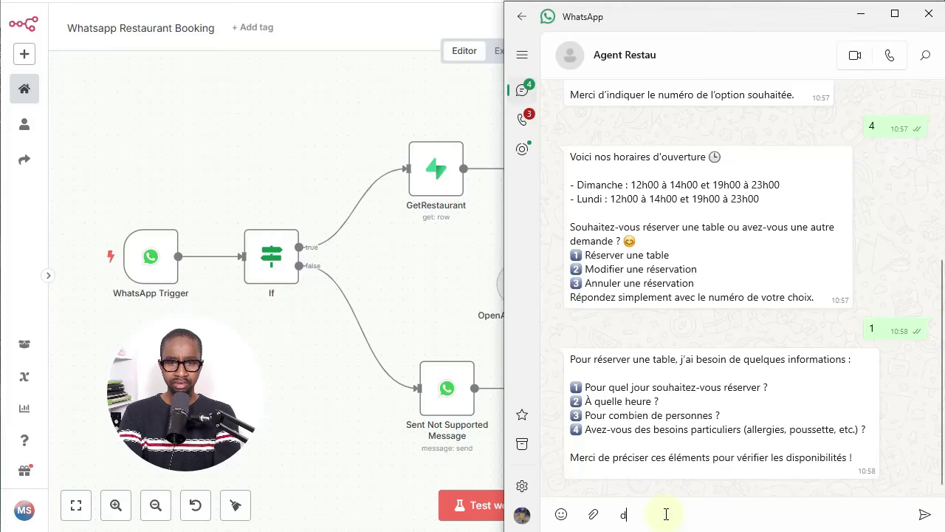
Step: Send the booking details "demain à 21h pour 4 personnes" to the restaurant agent
{"action": "type", "text": "demain à"}
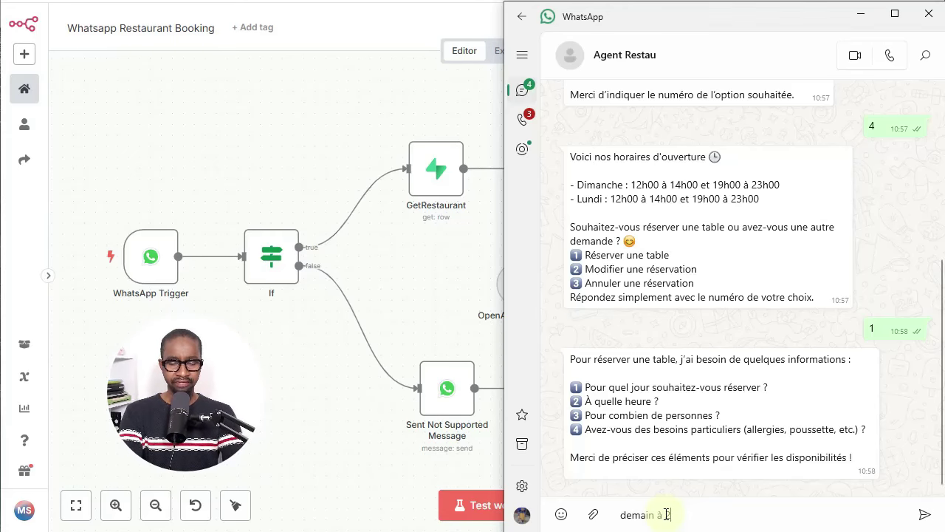
{"action": "type", "text": " 21h pou"}
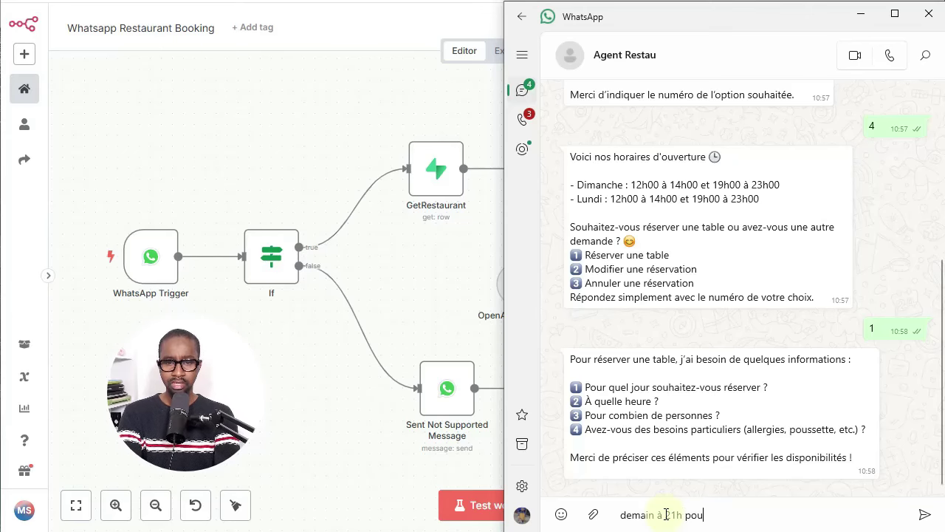
{"action": "type", "text": "r 4 p"}
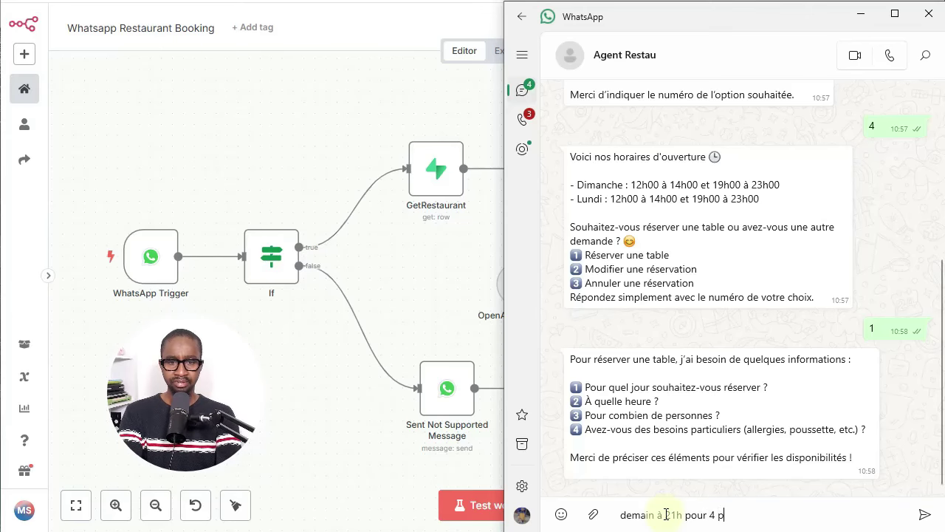
{"action": "type", "text": "ersonnes"}
{"action": "key", "text": "Return"}
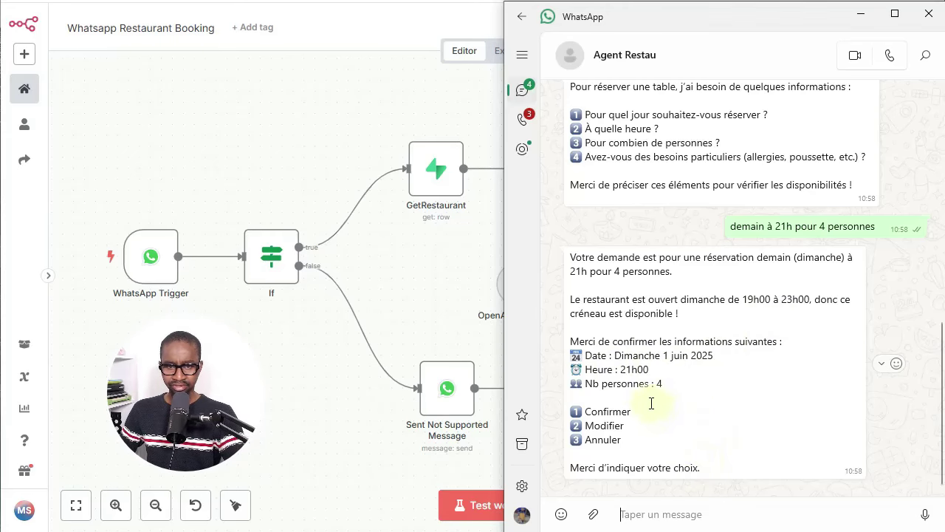
Step: Send the special request "je veux une chaise bebe" and confirm the reservation with option 1
{"action": "left_click", "coordinate": [667, 517]}
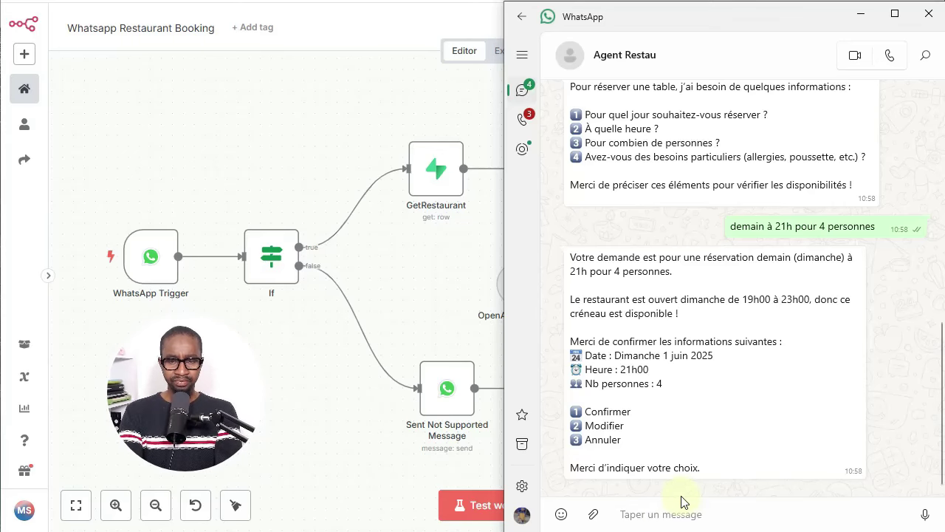
{"action": "type", "text": "je veu"}
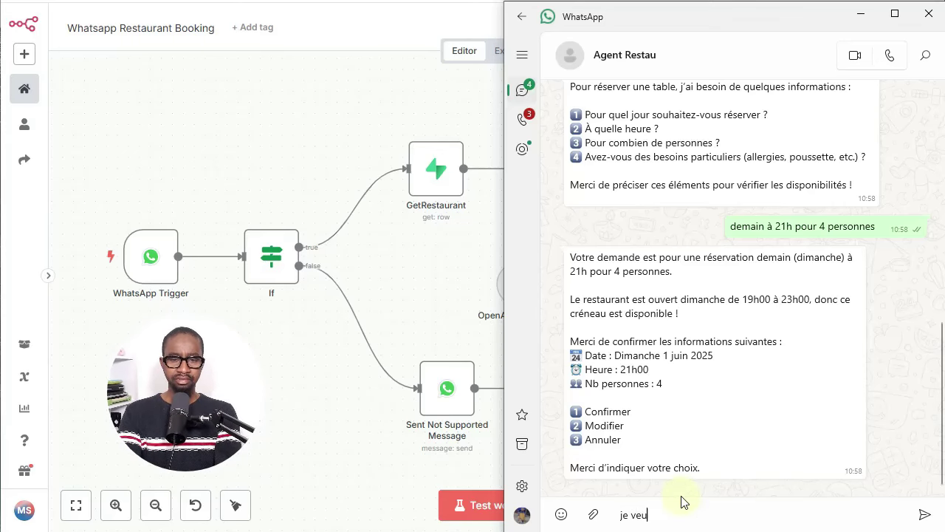
{"action": "type", "text": "x une chai"}
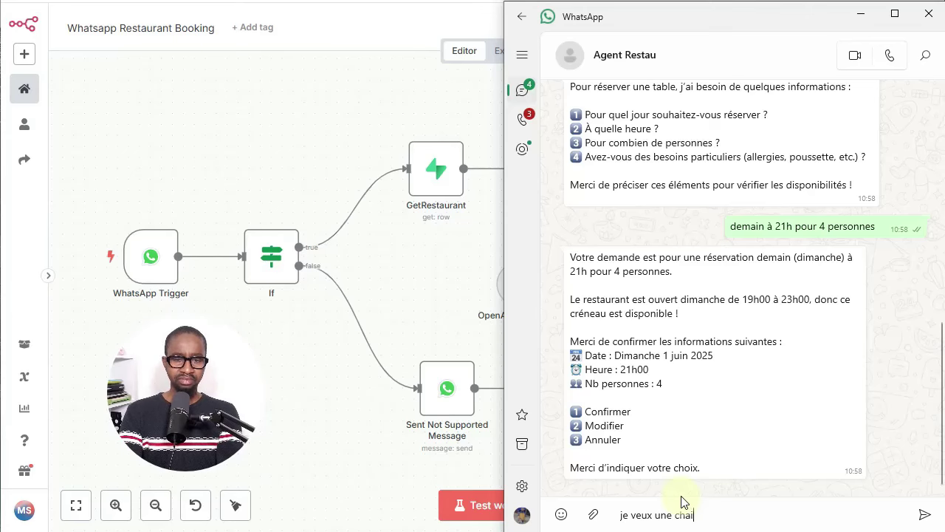
{"action": "type", "text": "se bebe"}
{"action": "key", "text": "Return"}
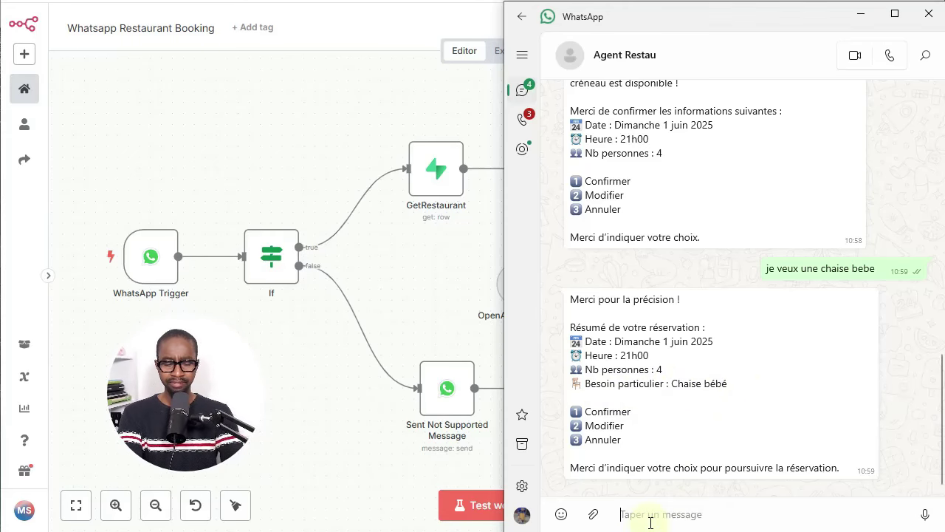
{"action": "type", "text": "1"}
{"action": "key", "text": "Return"}
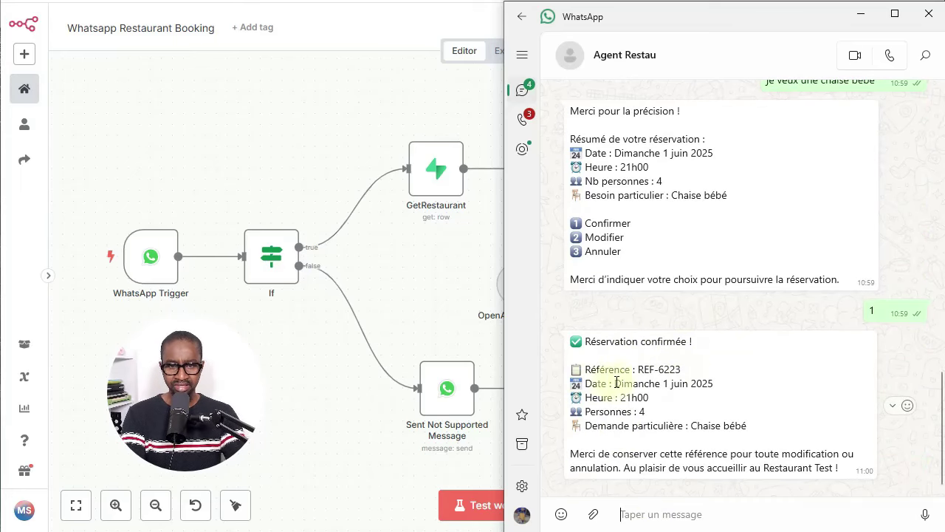
{"action": "left_click_drag", "start_coordinate": [680, 371], "coordinate": [622, 373]}
{"action": "left_click", "coordinate": [687, 367]}
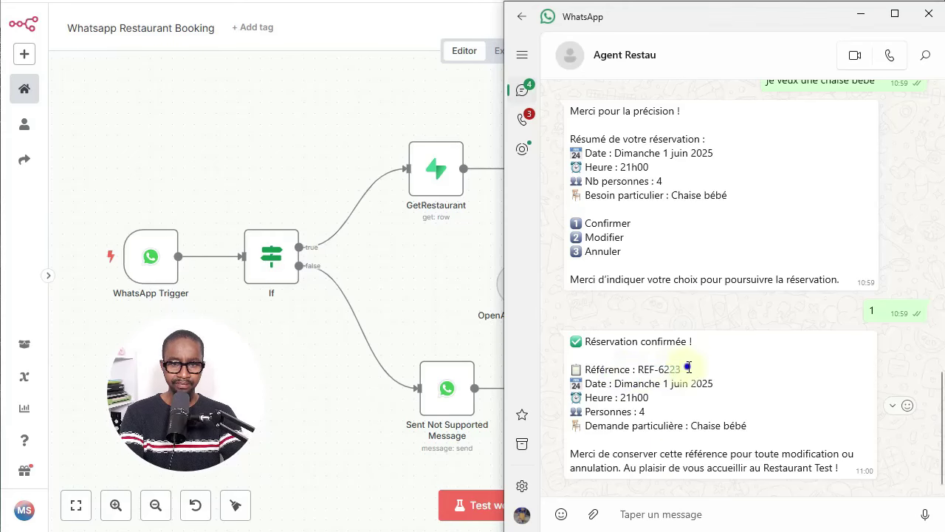
Step: Send "je veux modifier une de mes reservations" and choose reservation 2 as the one to modify
{"action": "left_click", "coordinate": [695, 515]}
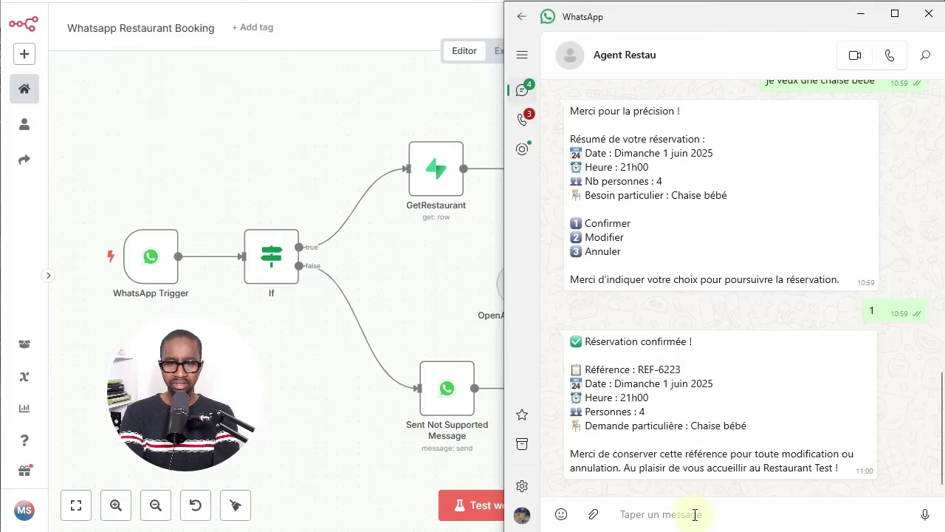
{"action": "type", "text": "je ve"}
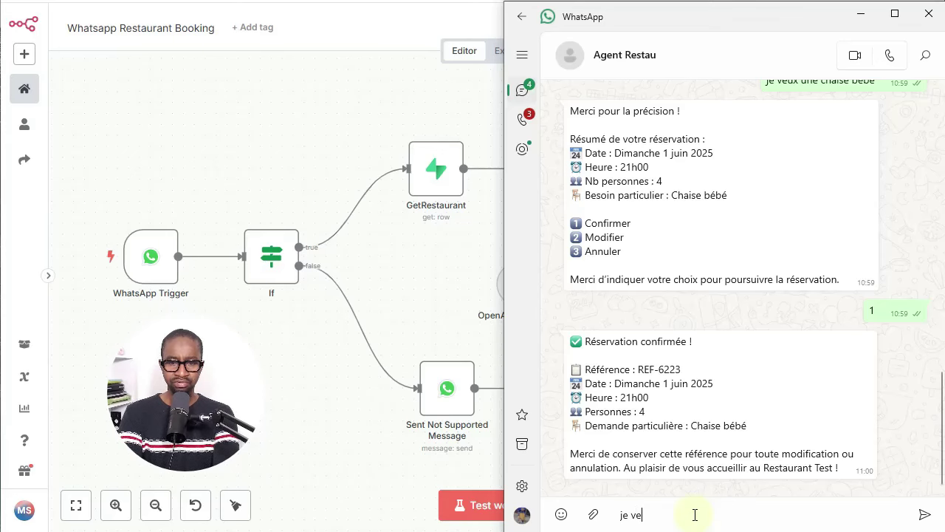
{"action": "type", "text": "ux modifi"}
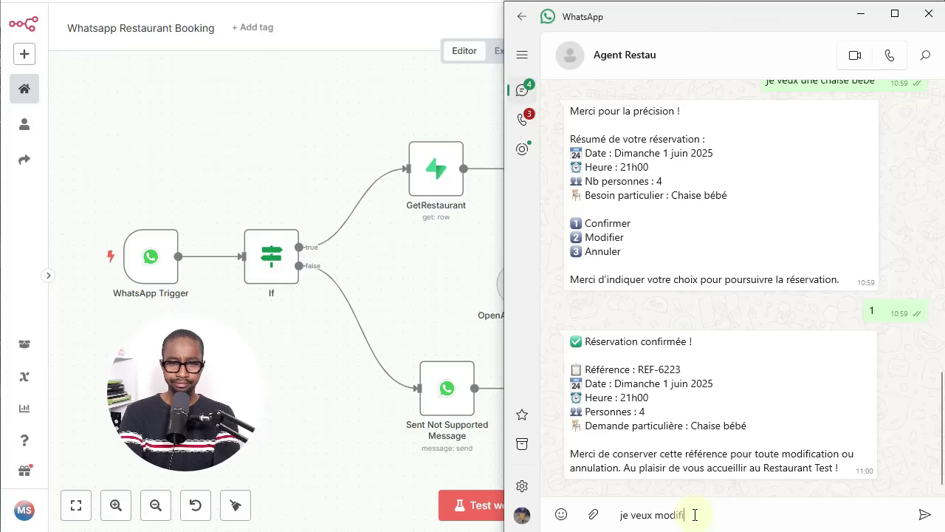
{"action": "type", "text": "er une de mes"}
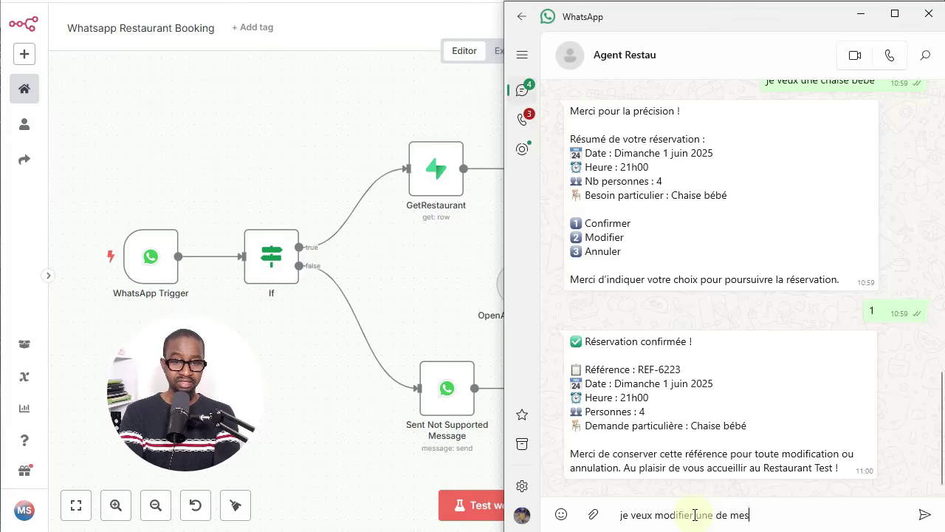
{"action": "type", "text": " reservations"}
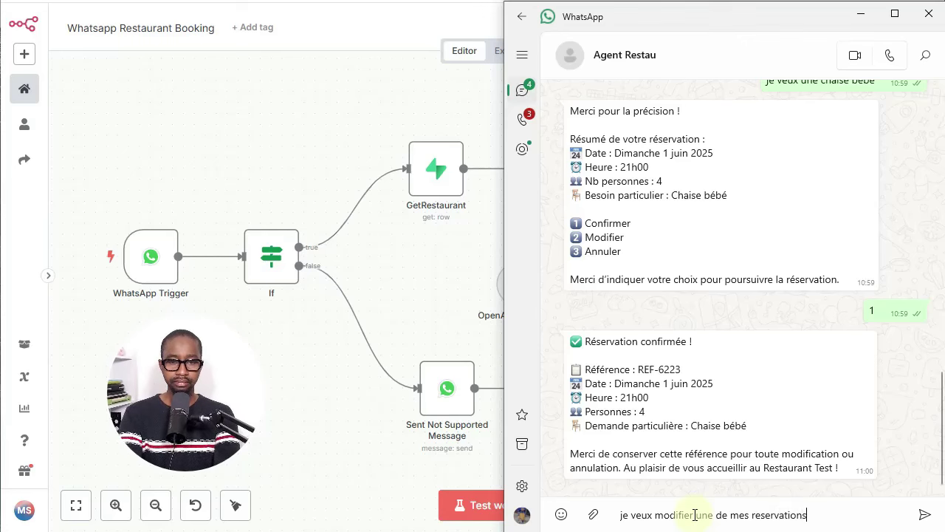
{"action": "key", "text": "Return"}
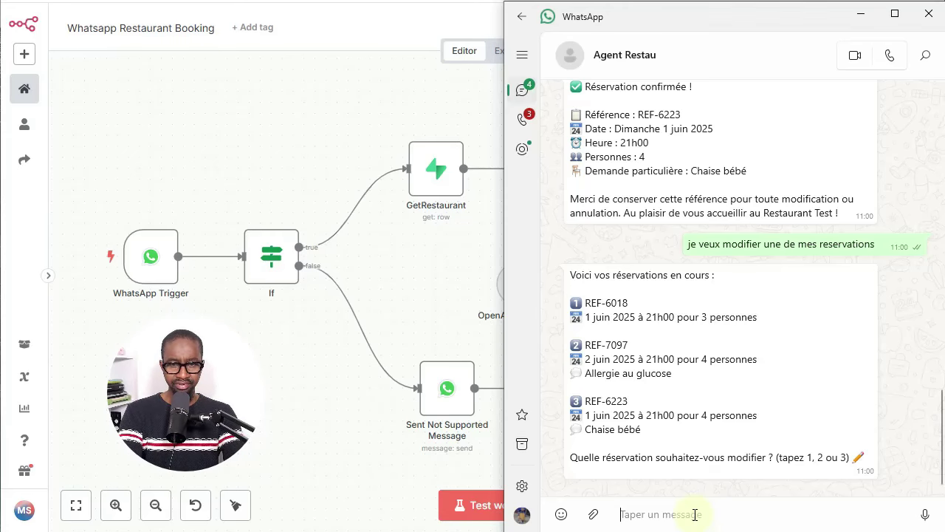
{"action": "type", "text": "2"}
{"action": "key", "text": "Return"}
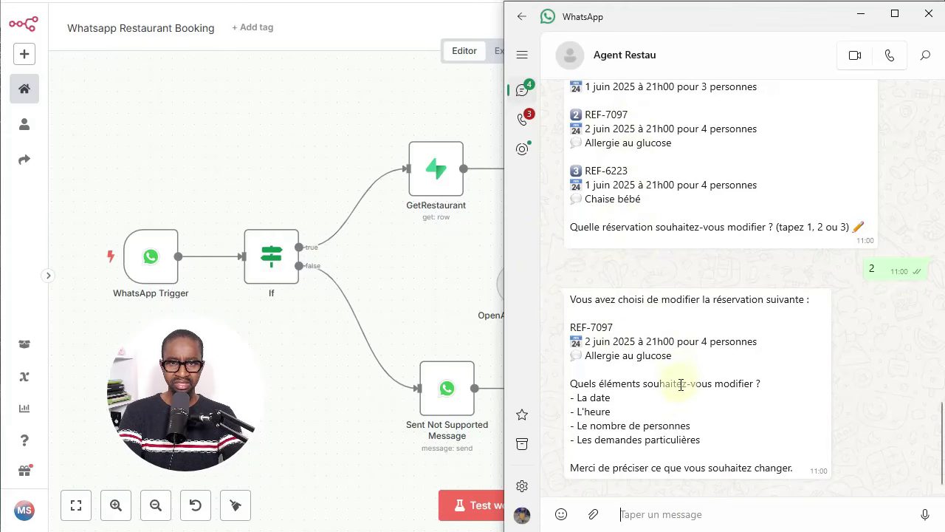
Step: Request 22h as the new time for the chosen reservation and confirm the modification with option 1
{"action": "left_click", "coordinate": [670, 514]}
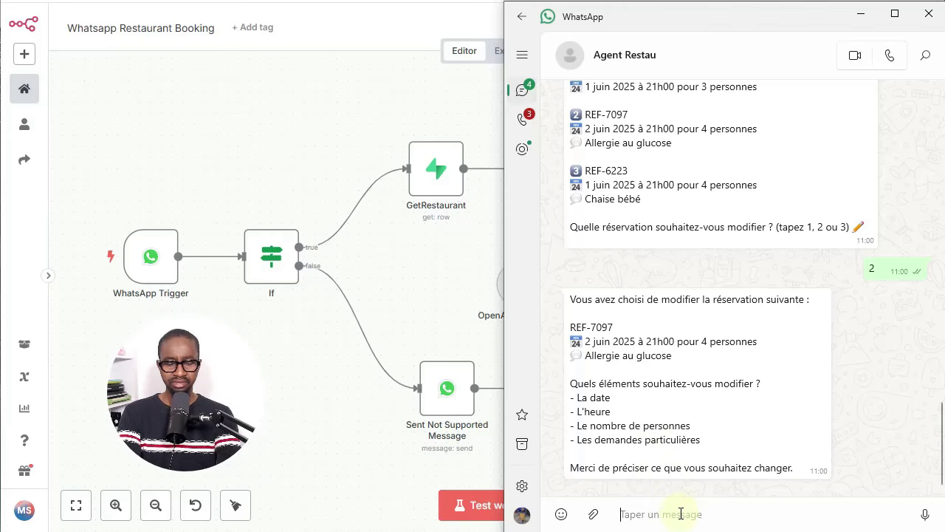
{"action": "type", "text": "22h"}
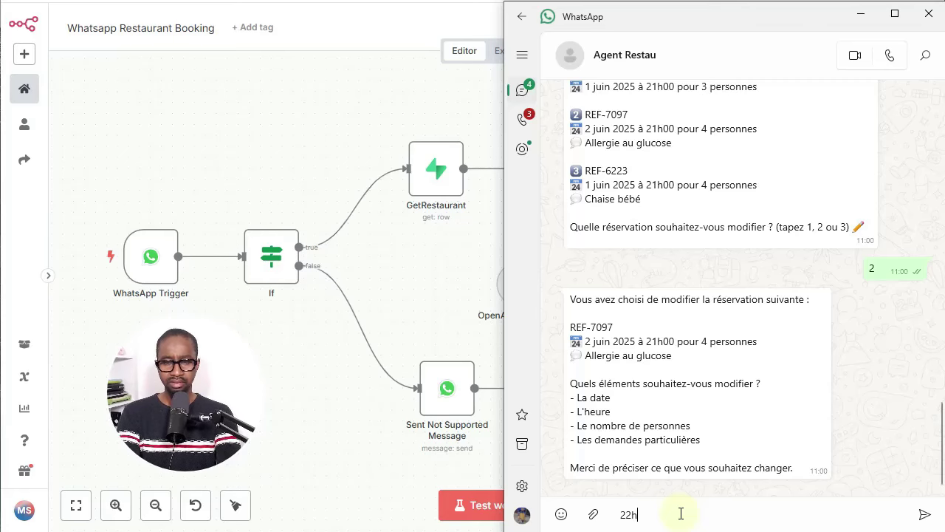
{"action": "key", "text": "Return"}
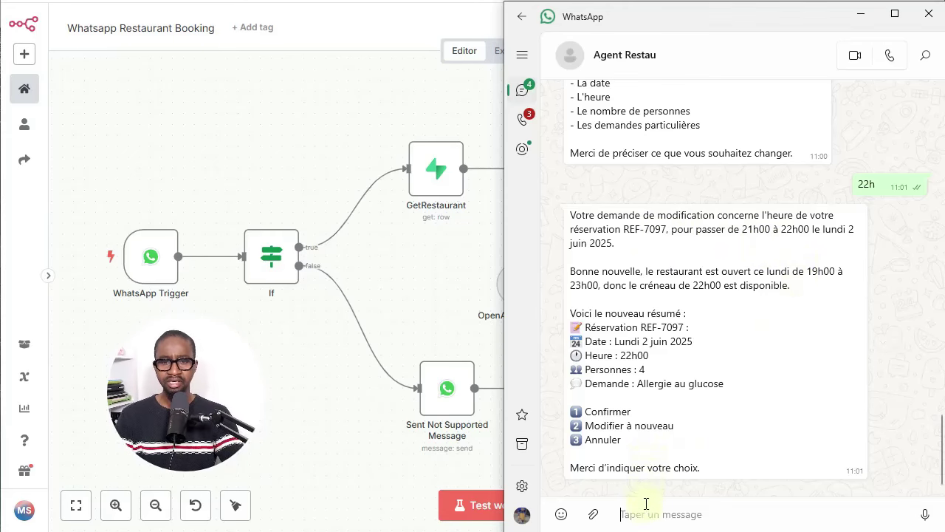
{"action": "type", "text": "1"}
{"action": "key", "text": "Return"}
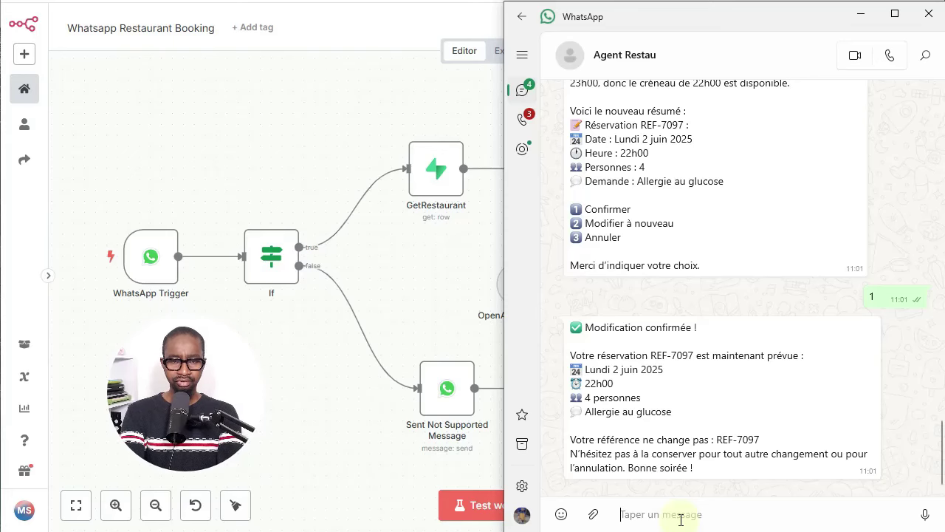
Step: Send "montre moi les reservations en cours" and check the date and time of the second reservation in the reply
{"action": "type", "text": "montre moi le"}
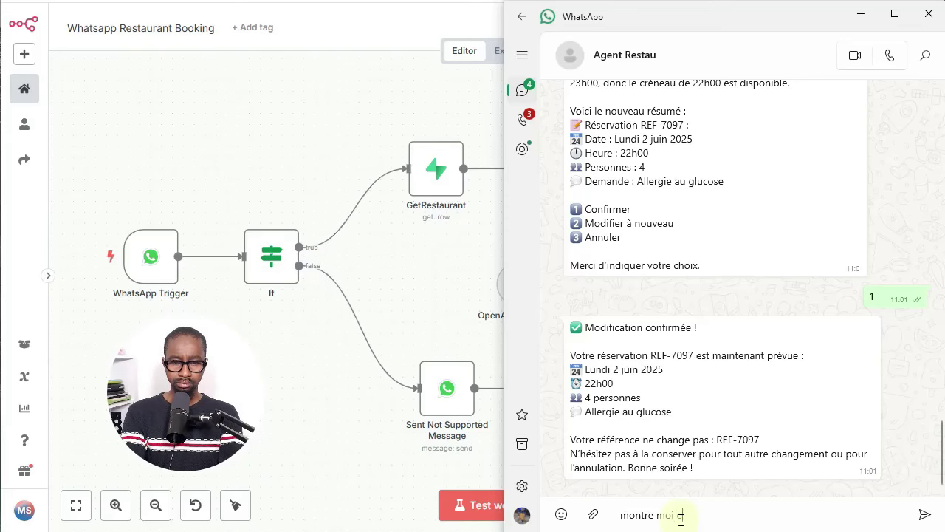
{"action": "type", "text": "s reser"}
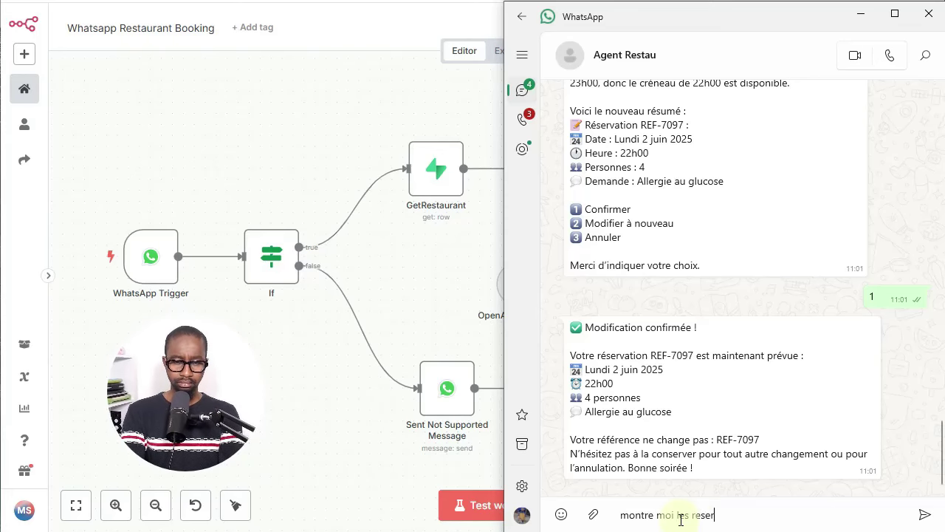
{"action": "type", "text": "vations en co"}
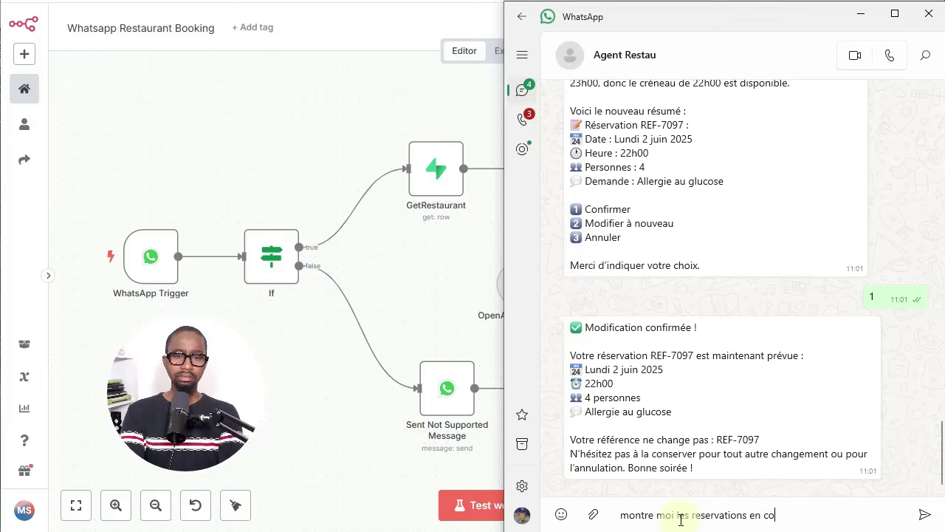
{"action": "type", "text": "urs"}
{"action": "key", "text": "Return"}
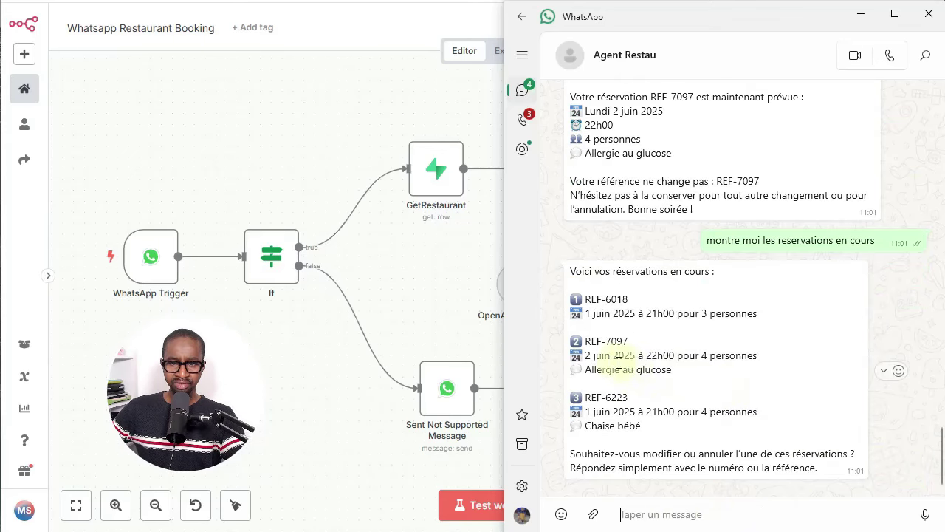
{"action": "left_click_drag", "start_coordinate": [573, 340], "coordinate": [629, 359]}
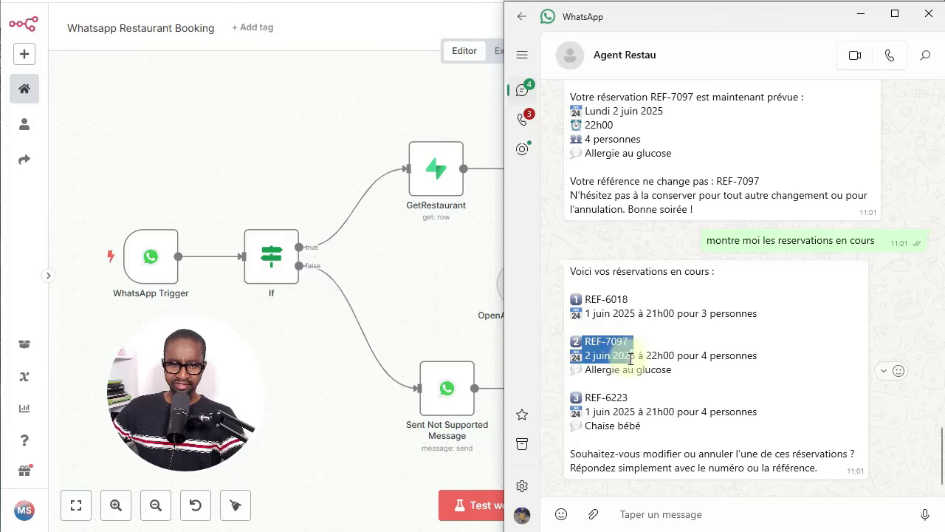
{"action": "left_click", "coordinate": [664, 367]}
{"action": "left_click", "coordinate": [666, 355]}
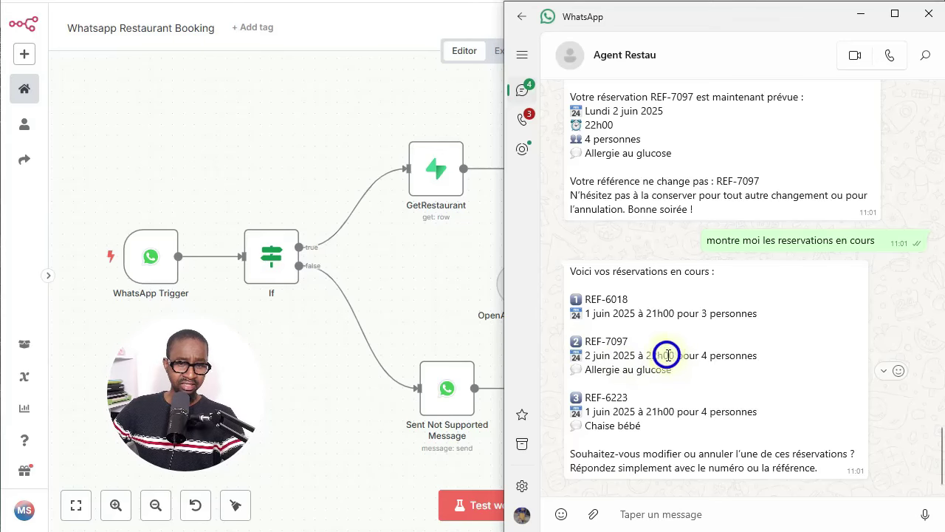
Step: Send "je veux annuler la reservation 3" to the restaurant agent
{"action": "left_click", "coordinate": [676, 514]}
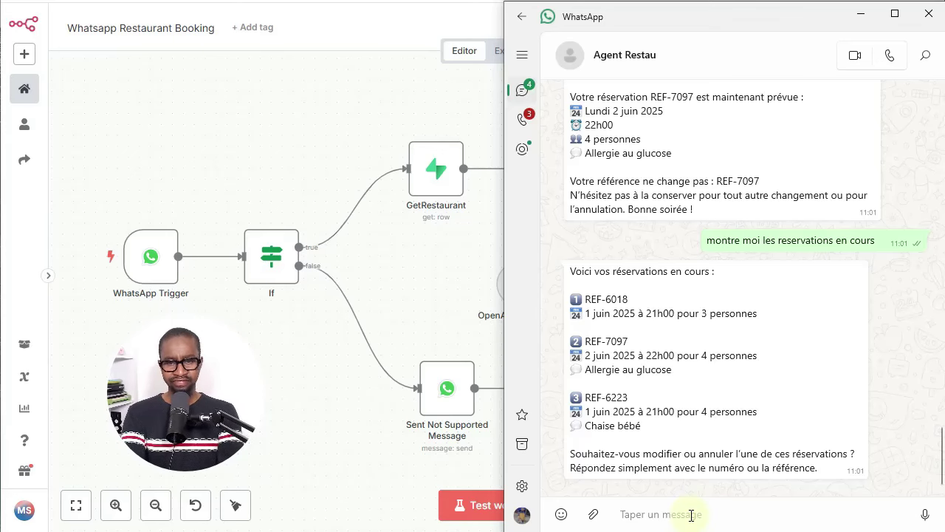
{"action": "type", "text": "je veux "}
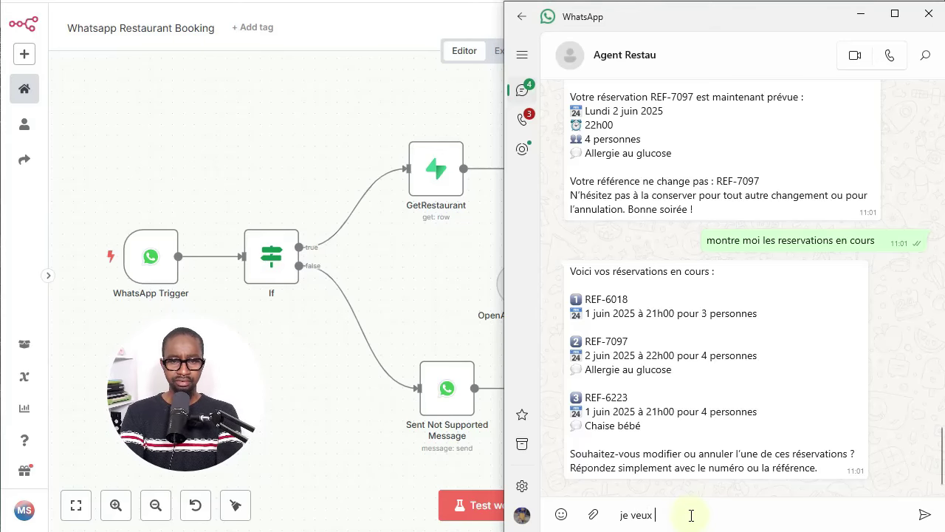
{"action": "type", "text": "annuler la"}
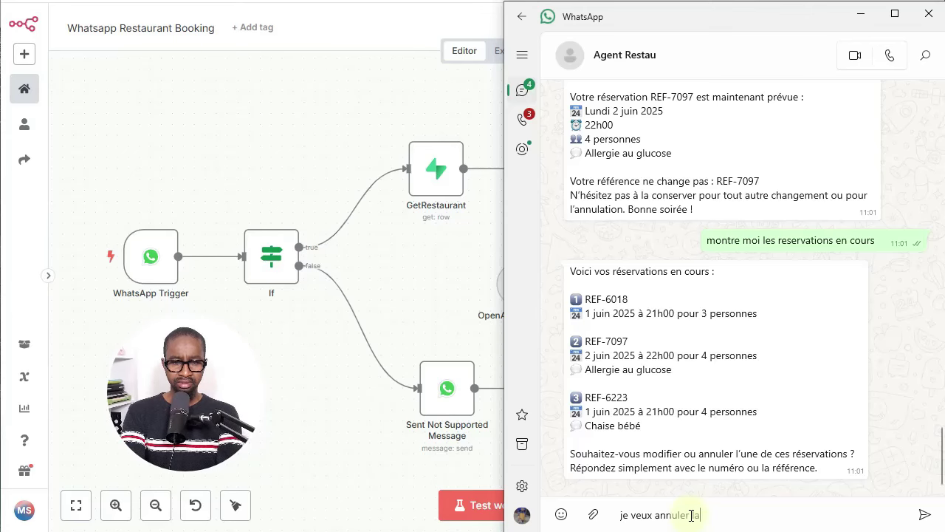
{"action": "type", "text": " reservation"}
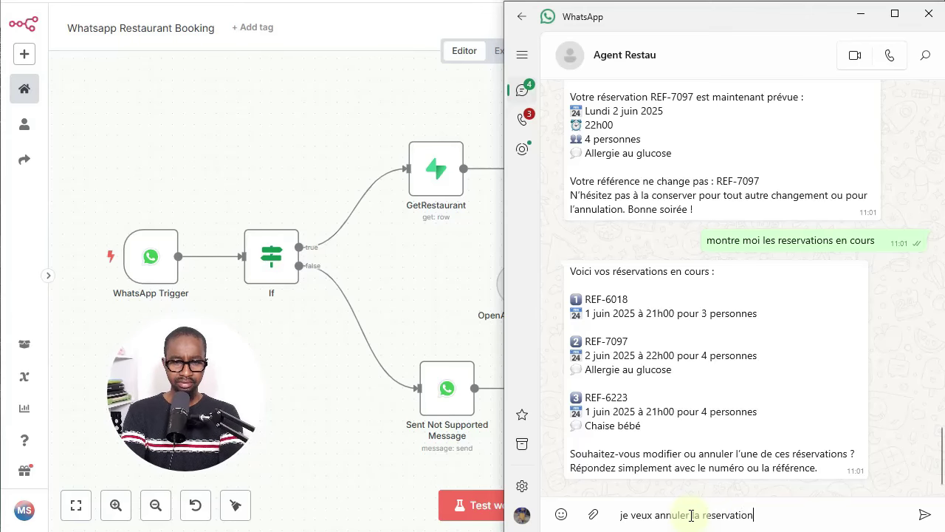
{"action": "type", "text": " 3"}
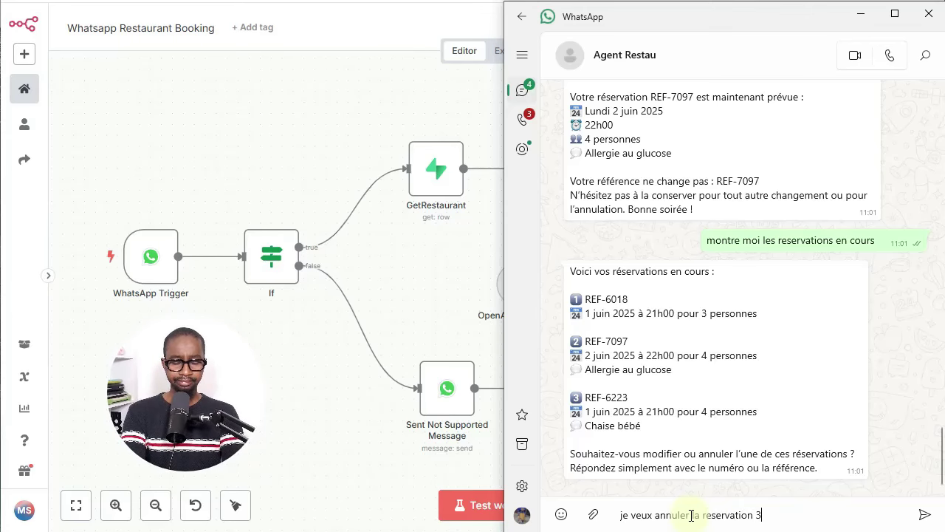
{"action": "key", "text": "Return"}
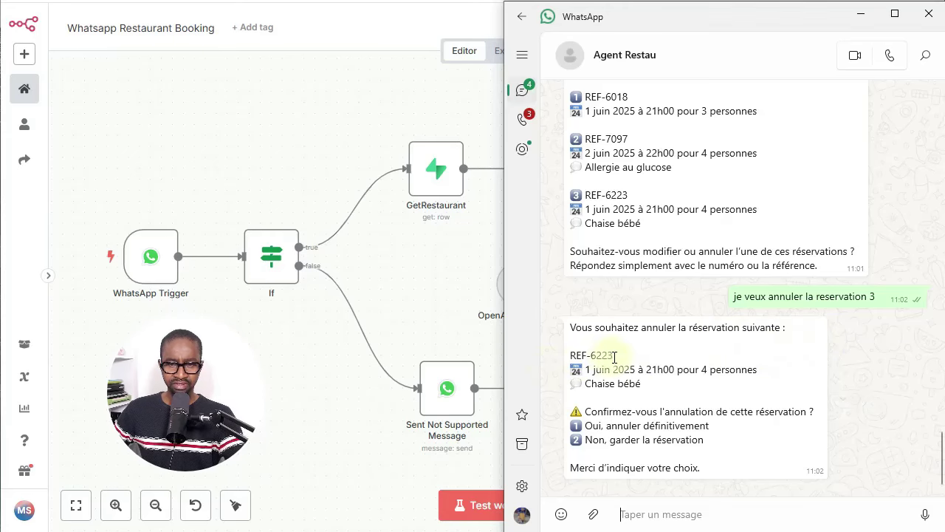
Step: Check the reference of the reservation proposed for cancellation and confirm the cancellation with option 1
{"action": "left_click_drag", "start_coordinate": [618, 355], "coordinate": [570, 355]}
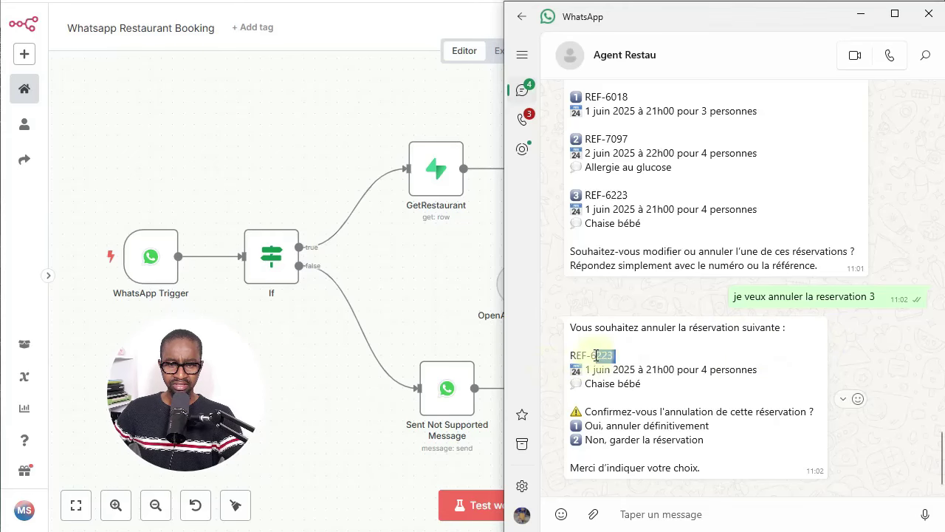
{"action": "left_click", "coordinate": [679, 515]}
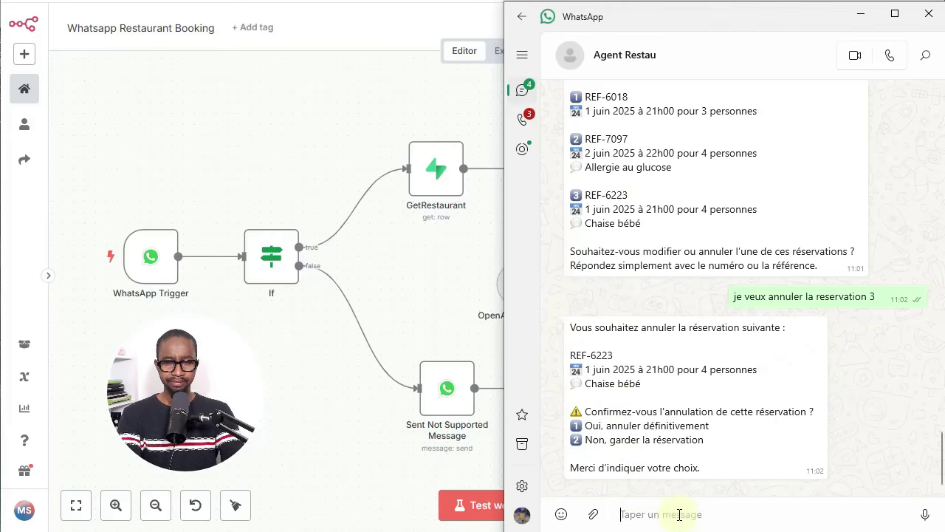
{"action": "type", "text": "1"}
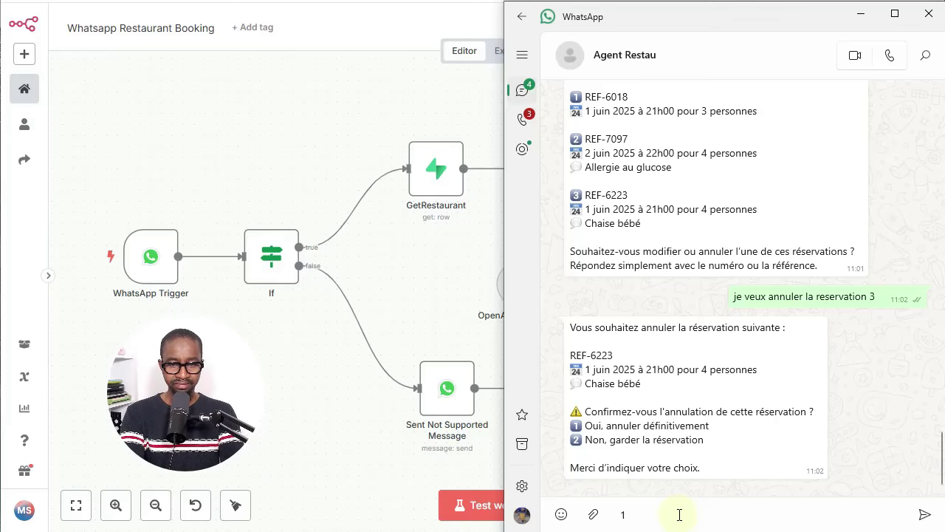
{"action": "key", "text": "Return"}
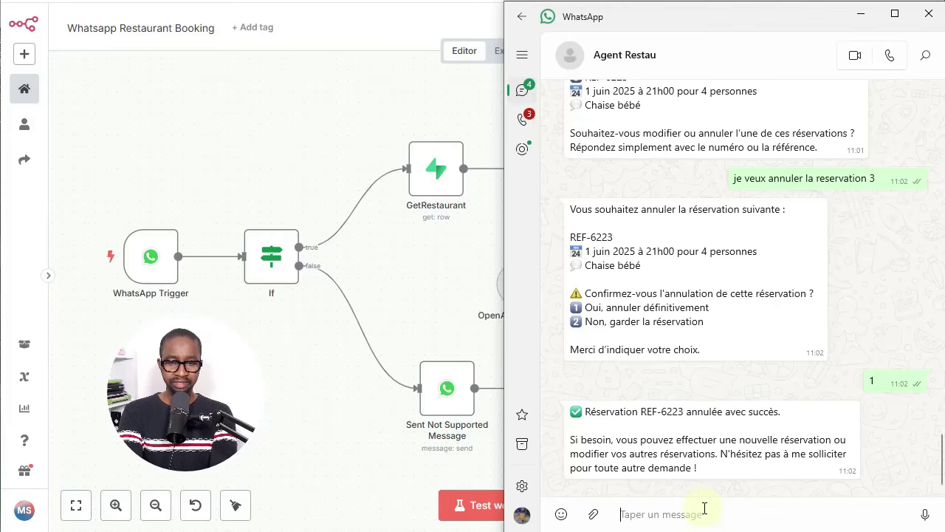
Step: Ask the agent for the restaurant's name by sending "le nom du restaurant"
{"action": "type", "text": "le nom du resta"}
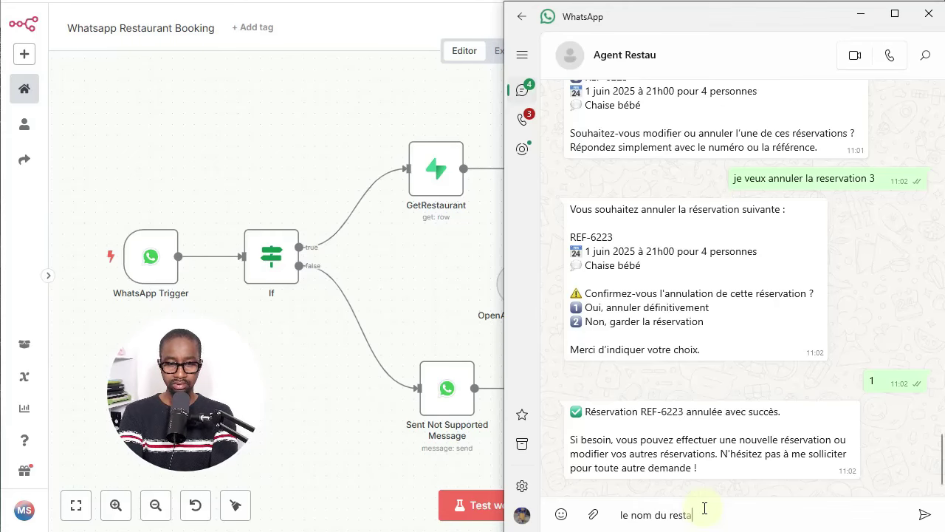
{"action": "type", "text": "urant"}
{"action": "key", "text": "Return"}
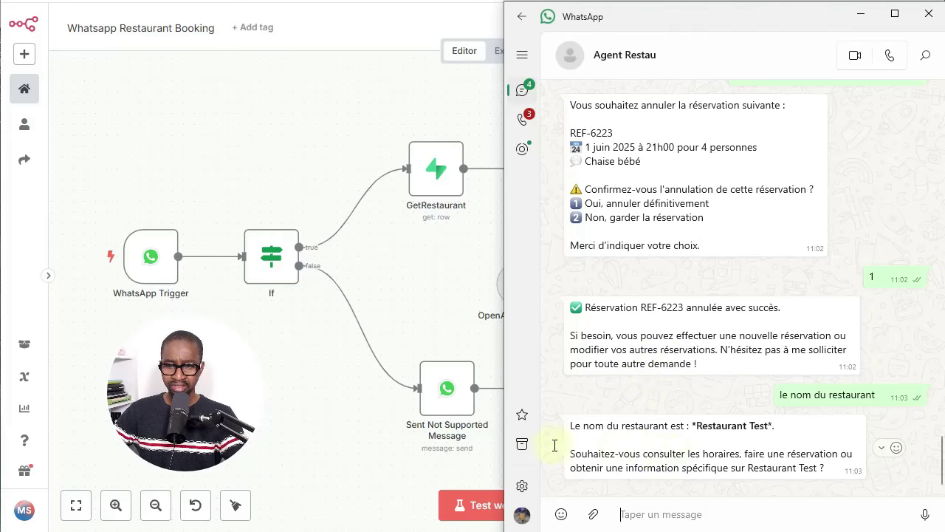
Step: Switch to the n8n workflow and review the OpenAI Chat Model node's credential and model selection
{"action": "left_click", "coordinate": [350, 418]}
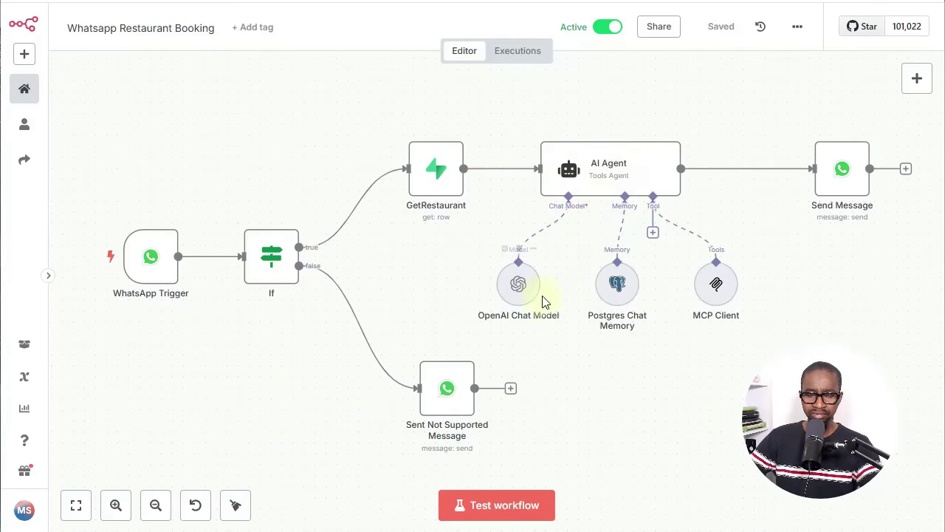
{"action": "left_click", "coordinate": [517, 293]}
{"action": "double_click", "coordinate": [517, 293]}
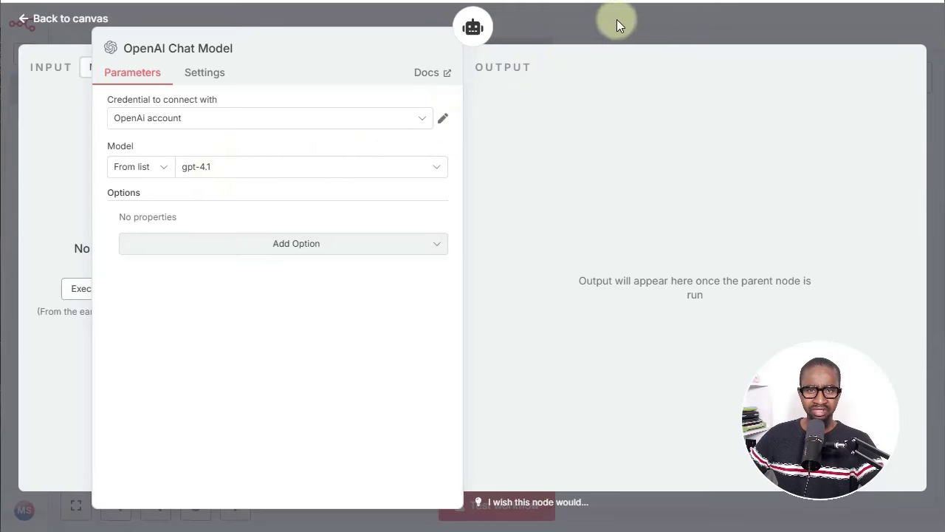
{"action": "left_click", "coordinate": [666, 28]}
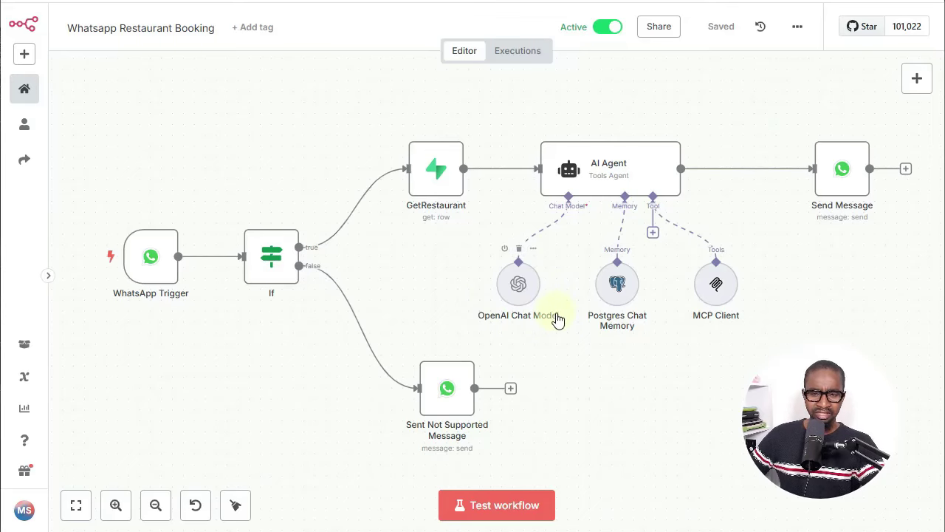
Step: Review the Postgres Chat Memory node's parameters and inspect the latest stored messages in Supabase's n8n_chat_histories table
{"action": "double_click", "coordinate": [622, 293]}
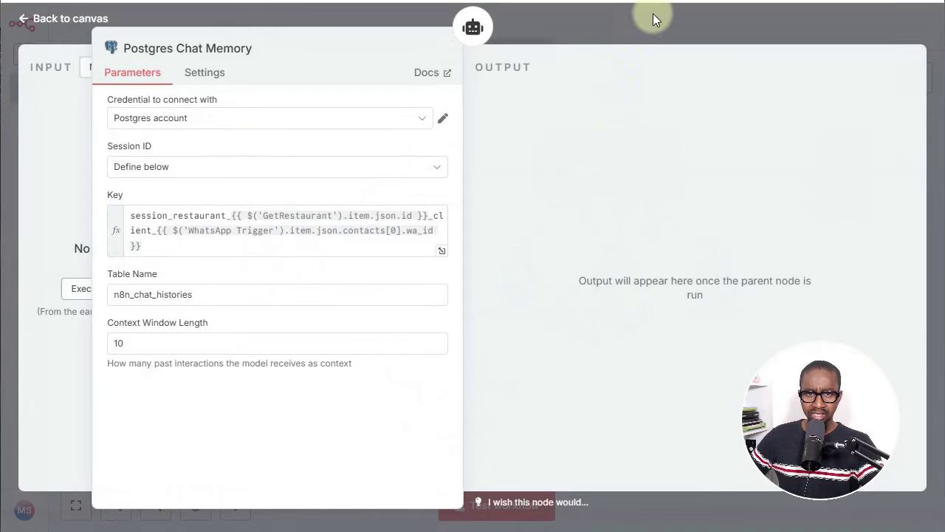
{"action": "left_click", "coordinate": [670, 17]}
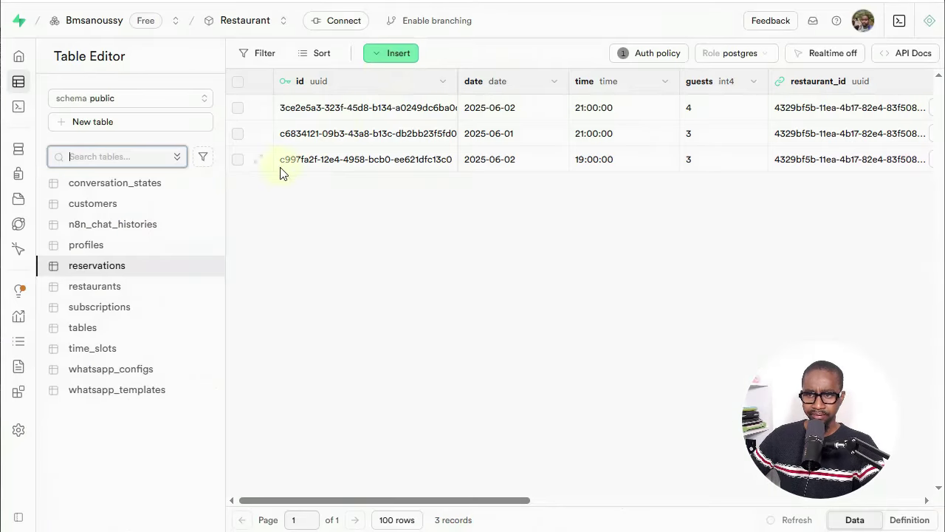
{"action": "left_click", "coordinate": [135, 226]}
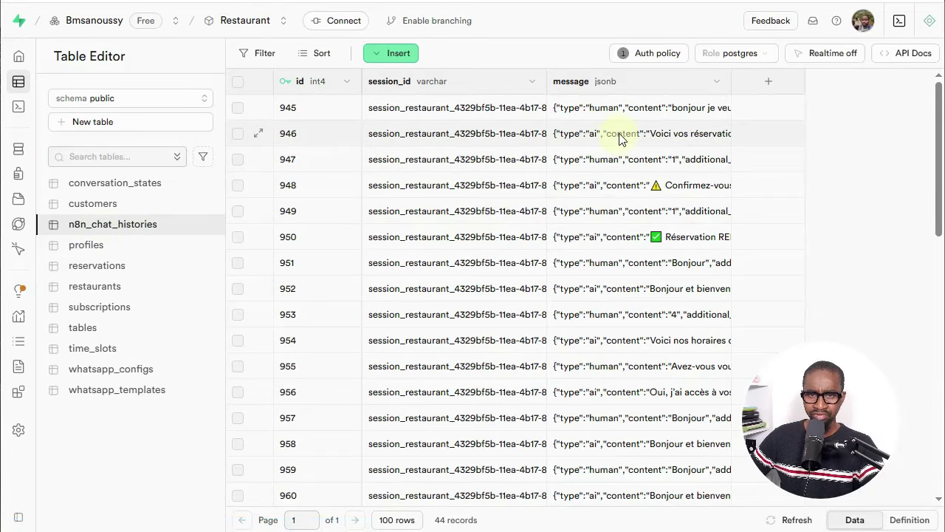
{"action": "scroll", "coordinate": [619, 141], "scroll_direction": "down", "scroll_amount": 10}
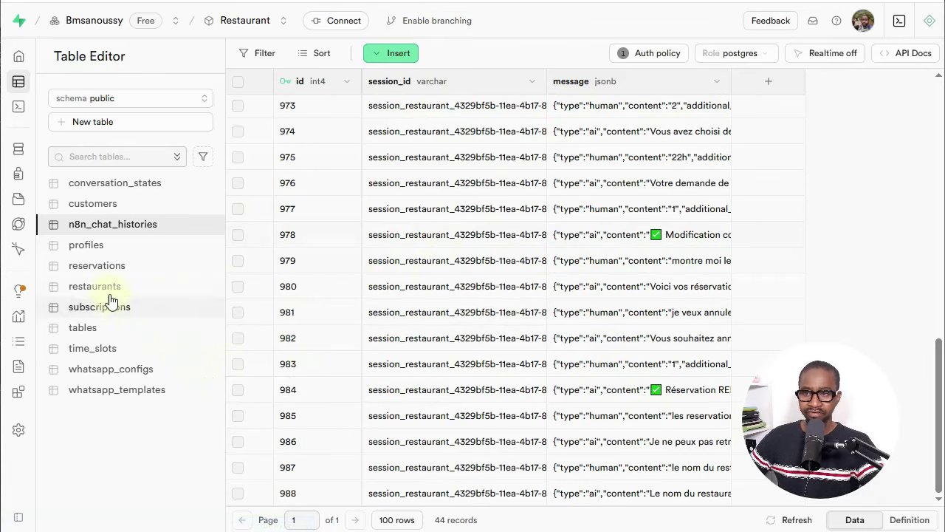
Step: Examine the reservations table's times, guests, statuses, special requests and references
{"action": "left_click", "coordinate": [102, 273]}
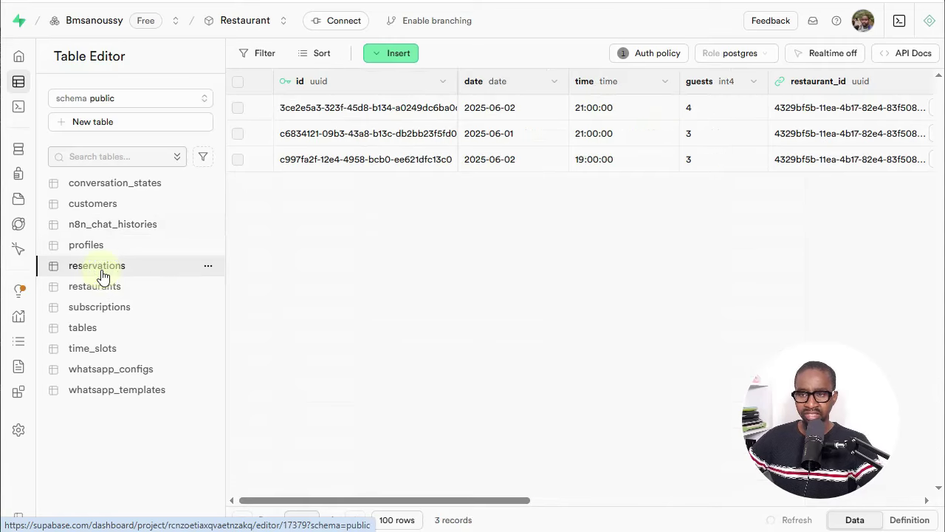
{"action": "scroll", "coordinate": [255, 303], "scroll_direction": "right", "scroll_amount": 2}
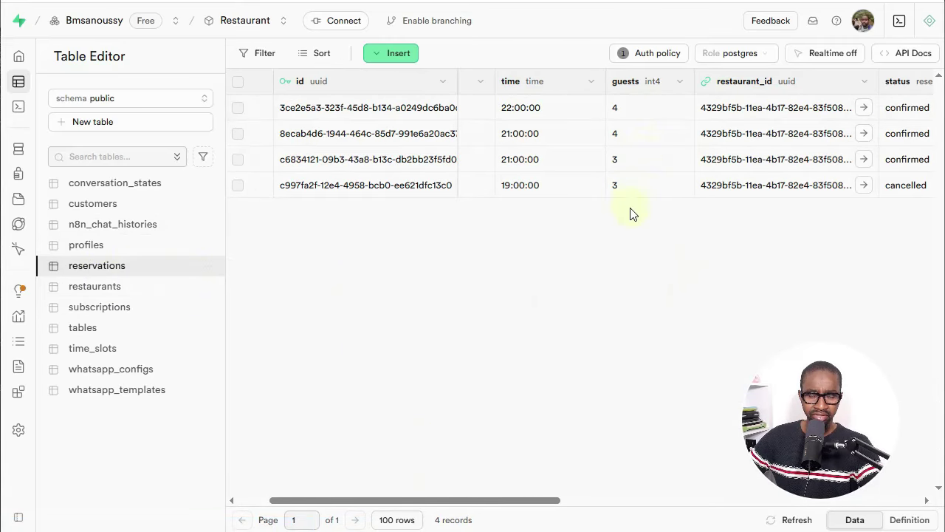
{"action": "left_click_drag", "start_coordinate": [509, 501], "coordinate": [797, 513]}
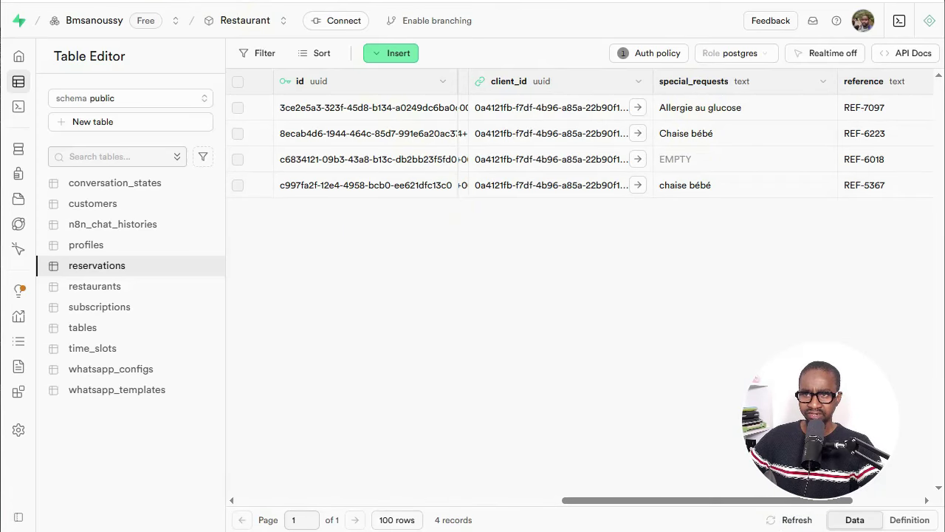
Step: Return to the n8n booking workflow and check the table name set in the Postgres Chat Memory node
{"action": "left_click", "coordinate": [147, 1]}
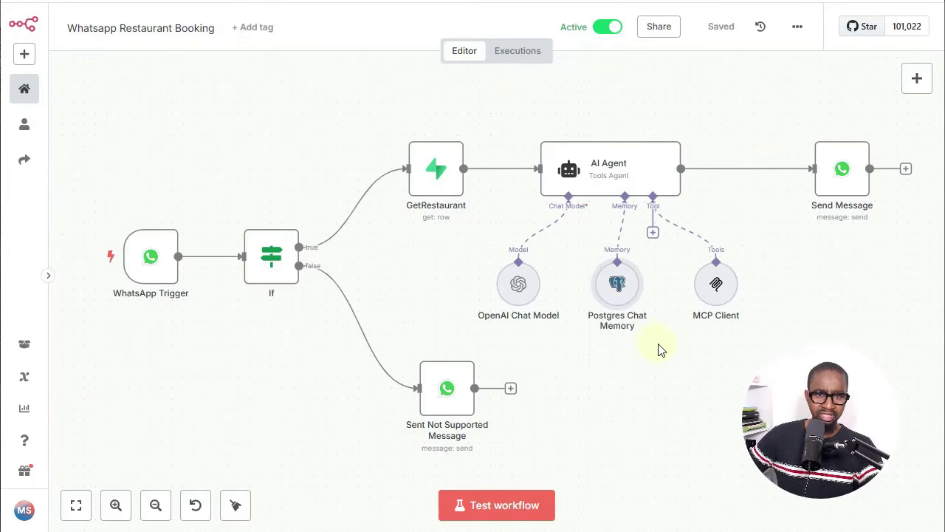
{"action": "double_click", "coordinate": [625, 294]}
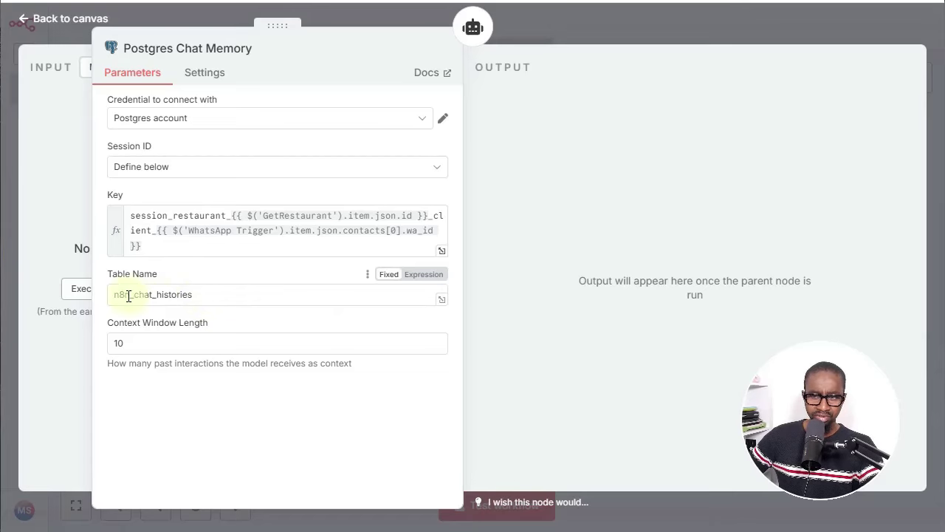
{"action": "left_click", "coordinate": [677, 29]}
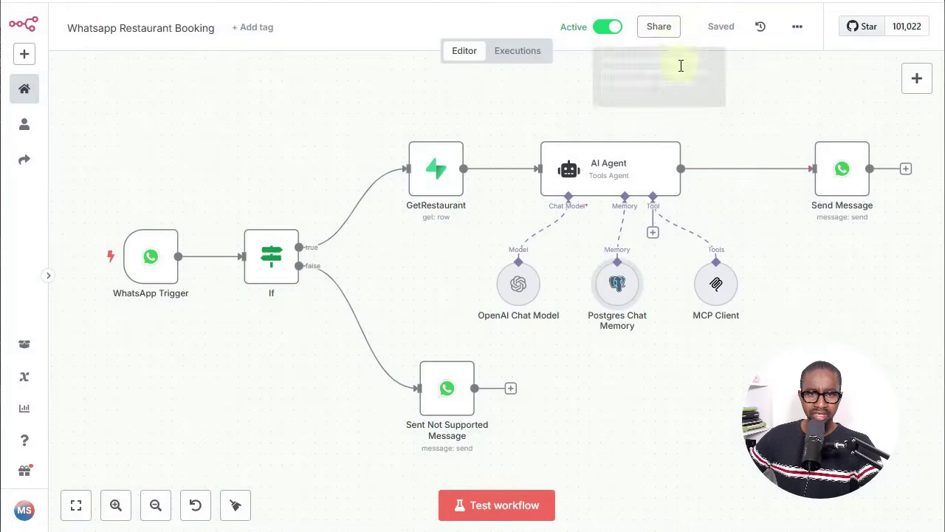
Step: Review the MCP Client node's authentication and included tools, and highlight its full SSE endpoint URL
{"action": "double_click", "coordinate": [717, 292]}
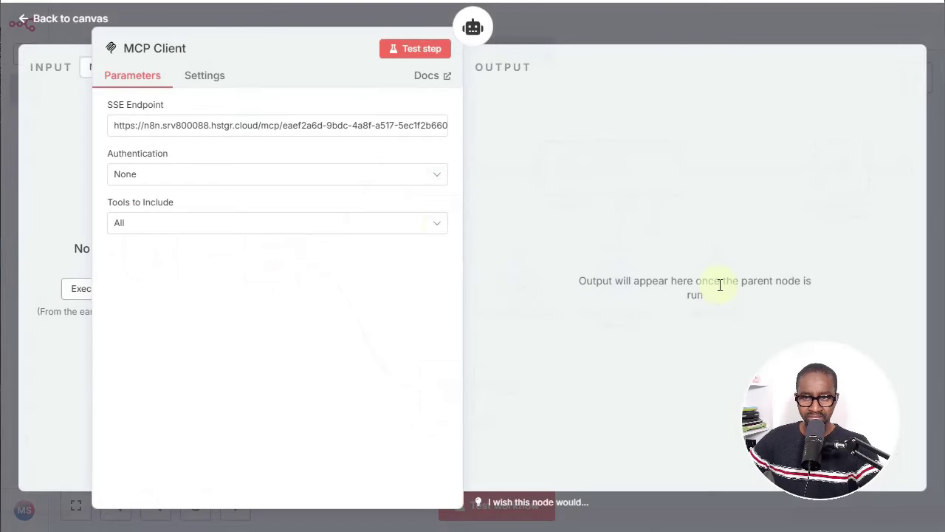
{"action": "left_click", "coordinate": [625, 15]}
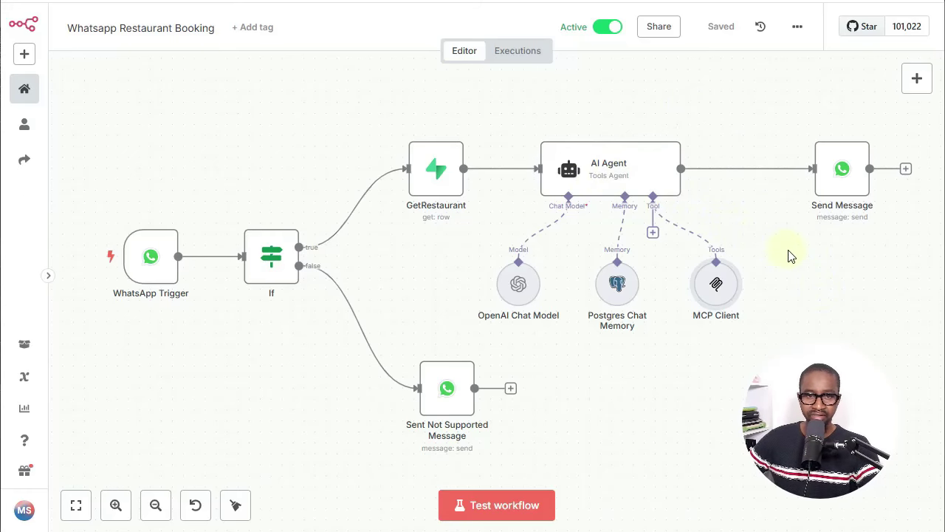
{"action": "double_click", "coordinate": [724, 290]}
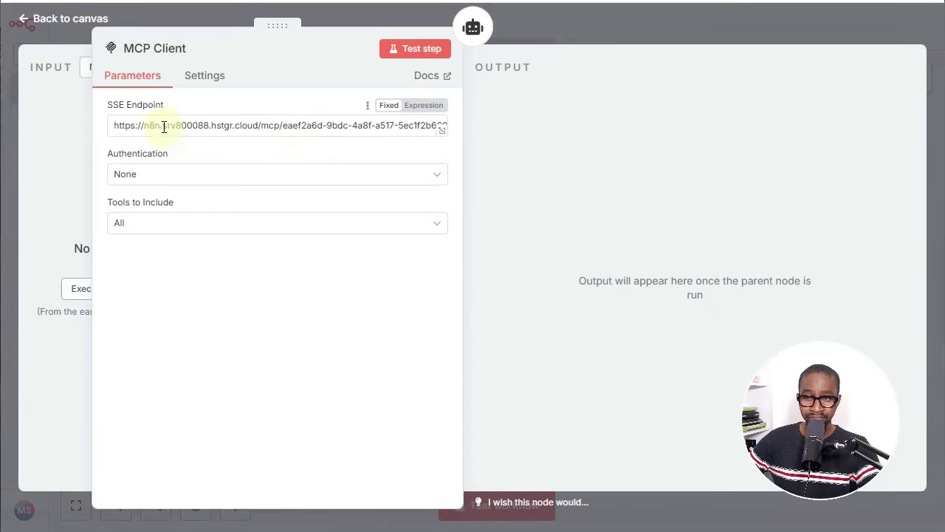
{"action": "left_click_drag", "start_coordinate": [111, 126], "coordinate": [486, 127]}
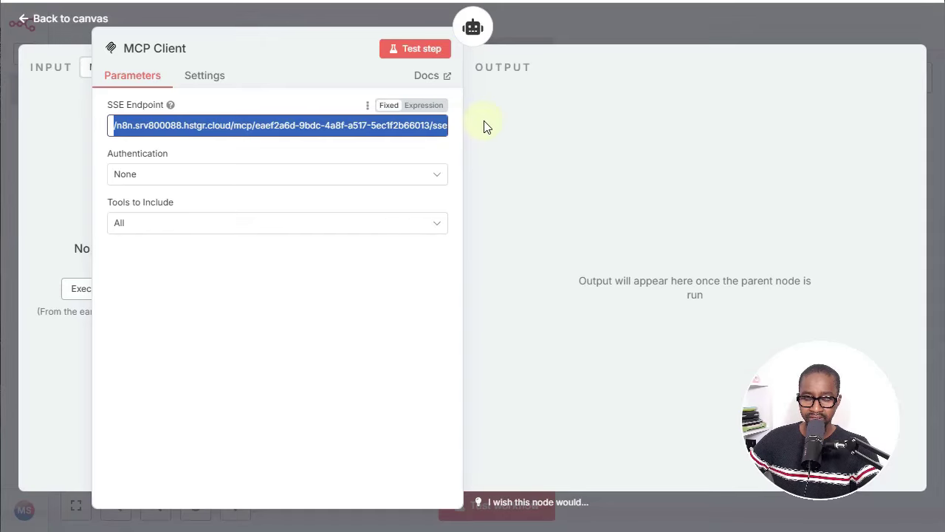
{"action": "left_click", "coordinate": [664, 30]}
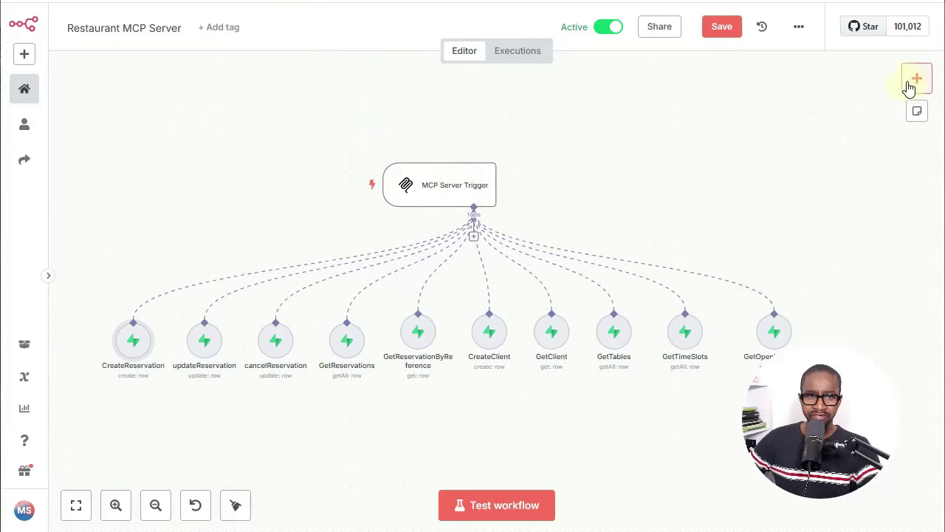
Step: In the Restaurant MCP Server workflow, search the nodes for "mcp se" and view the MCP Server Trigger's URL and path settings
{"action": "left_click", "coordinate": [911, 87]}
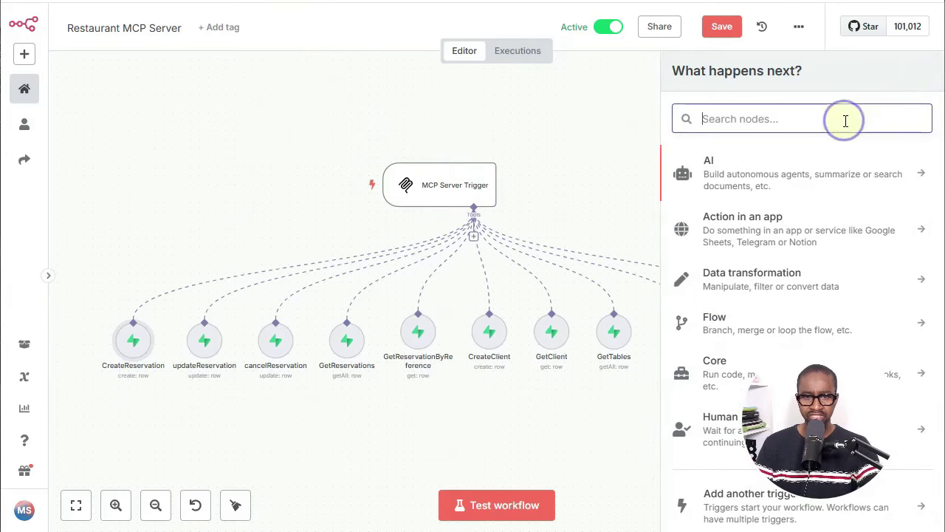
{"action": "type", "text": "mcp se"}
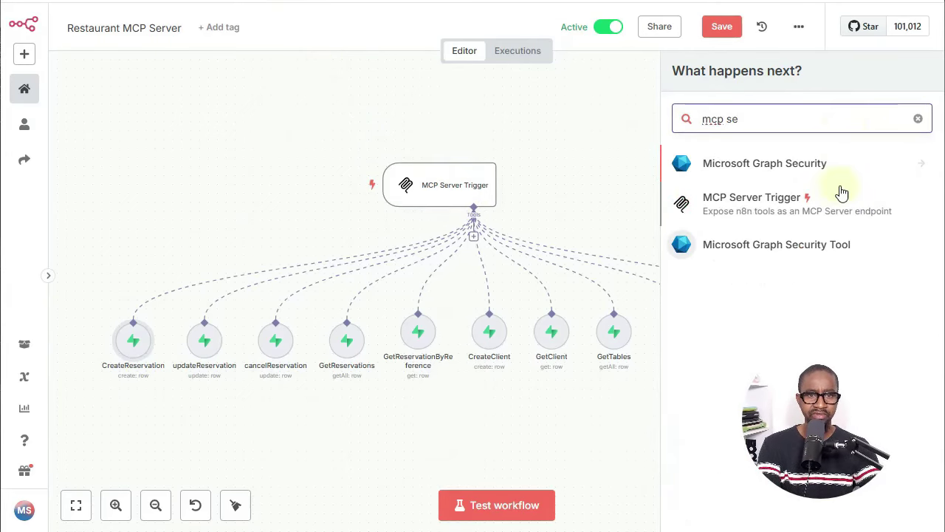
{"action": "left_click", "coordinate": [768, 208]}
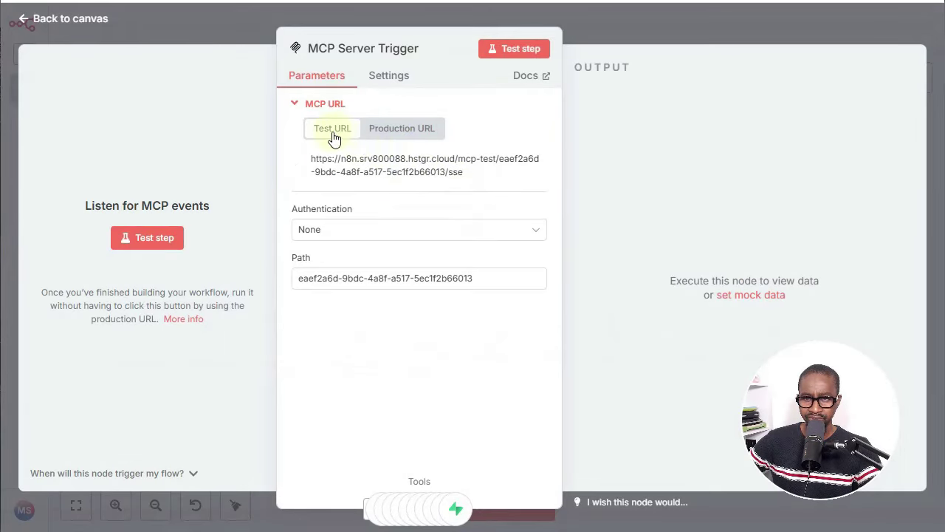
{"action": "left_click", "coordinate": [729, 21]}
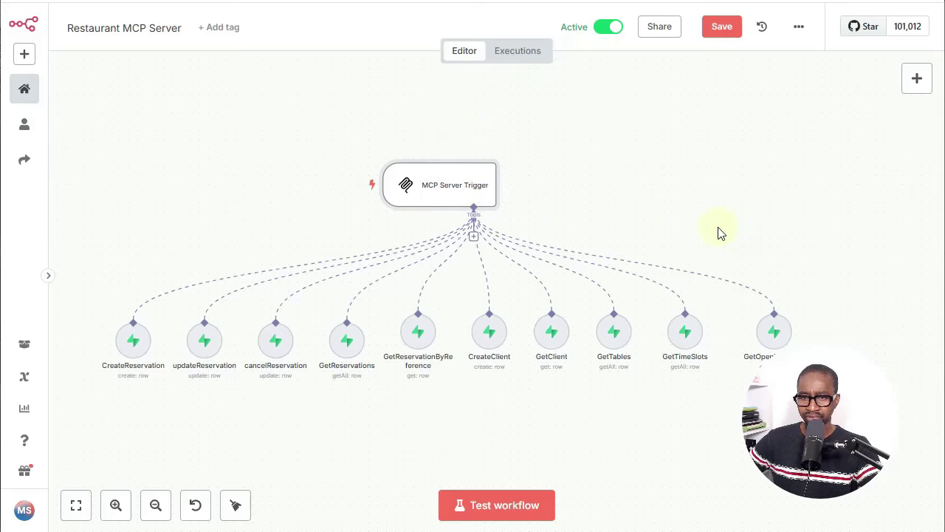
{"action": "left_click", "coordinate": [680, 206]}
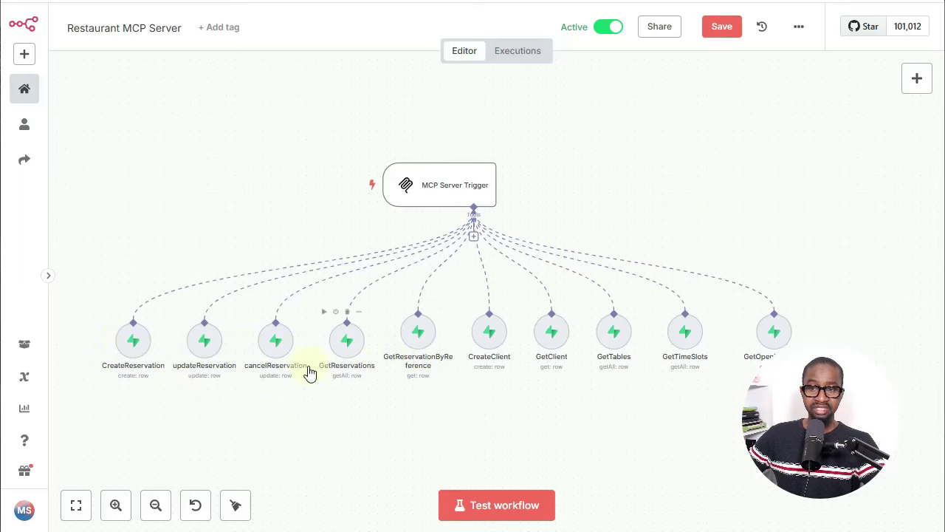
Step: Check the CreateReservation tool, return to the canvas and search the available nodes for "supase"
{"action": "double_click", "coordinate": [136, 343]}
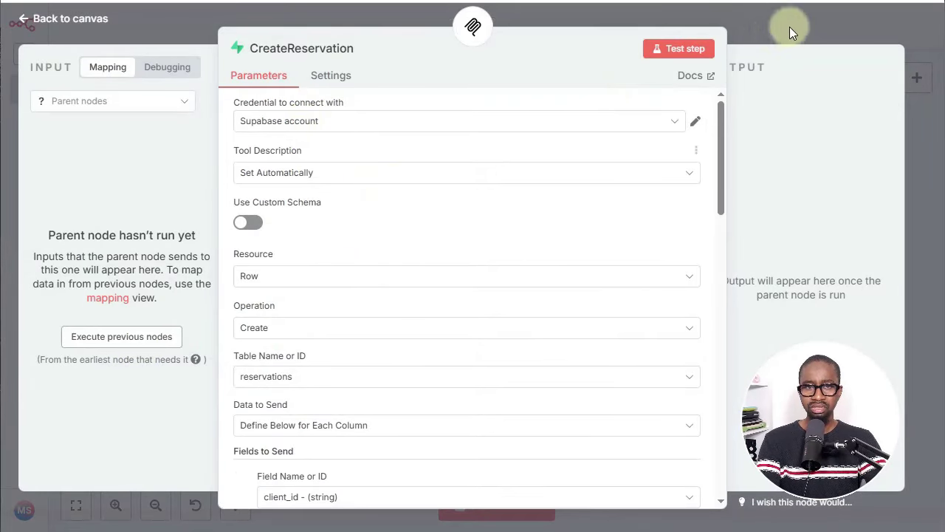
{"action": "left_click", "coordinate": [800, 22]}
{"action": "left_click", "coordinate": [918, 80]}
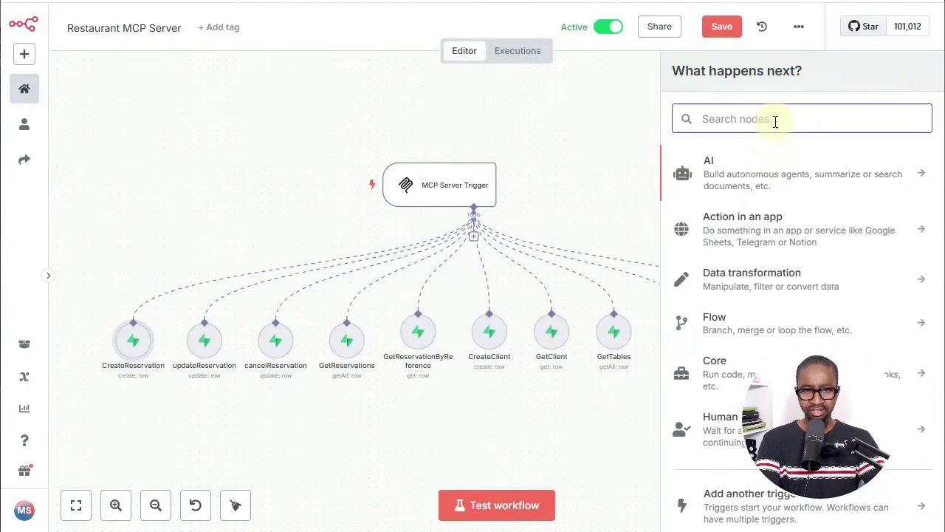
{"action": "type", "text": "supase"}
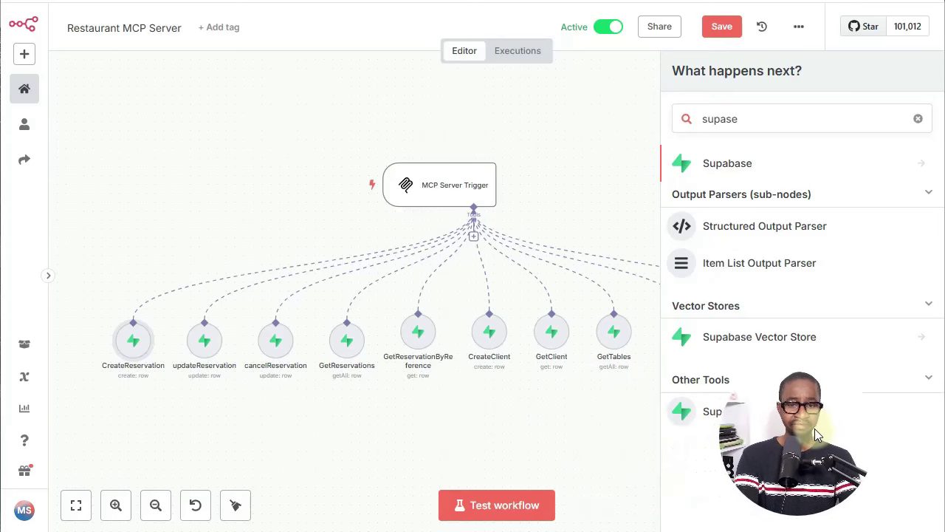
{"action": "left_click", "coordinate": [375, 399]}
Step: Review the CreateReservation node's credential, tool description and resource settings, and view the available row operations
{"action": "left_click", "coordinate": [130, 347]}
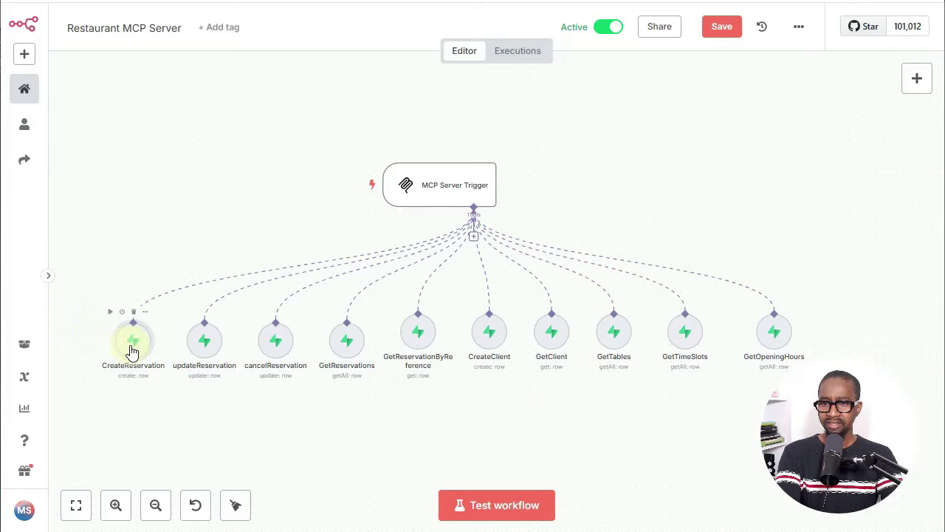
{"action": "double_click", "coordinate": [131, 350]}
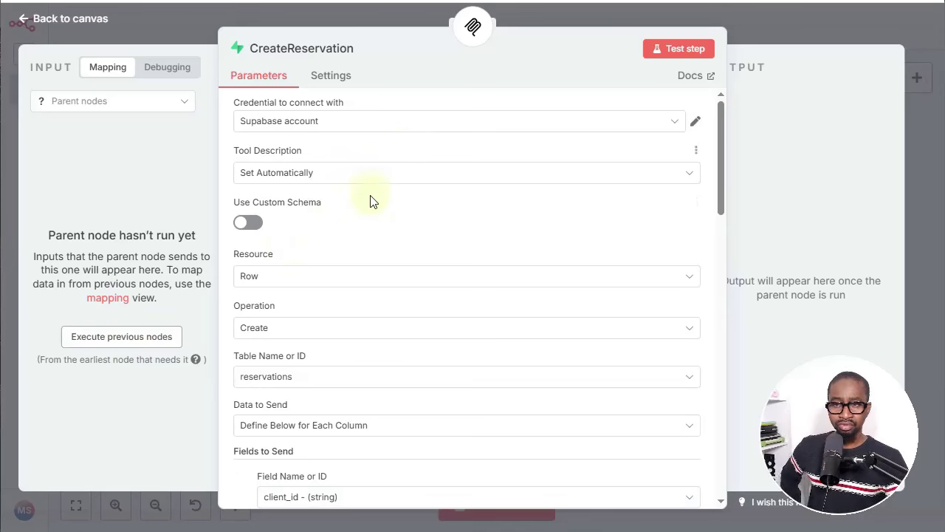
{"action": "scroll", "coordinate": [377, 219], "scroll_direction": "down", "scroll_amount": 1}
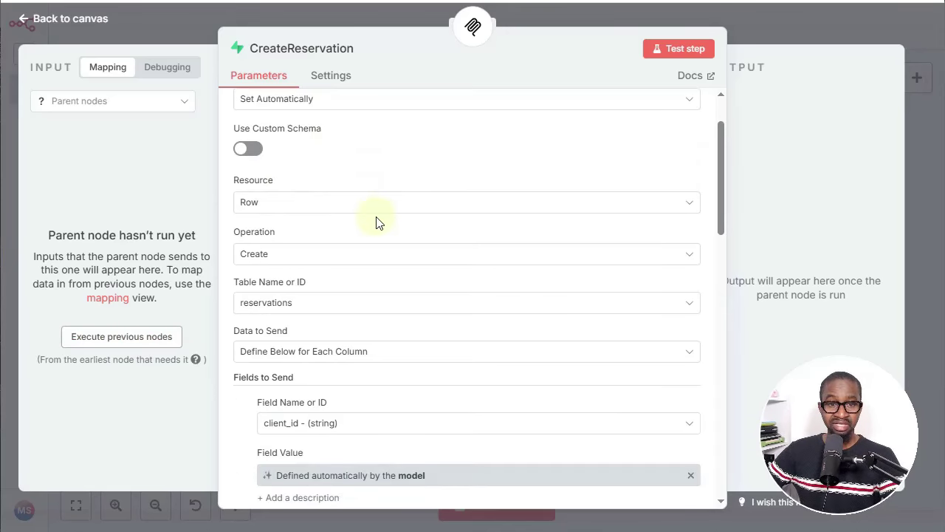
{"action": "scroll", "coordinate": [376, 221], "scroll_direction": "up", "scroll_amount": 1}
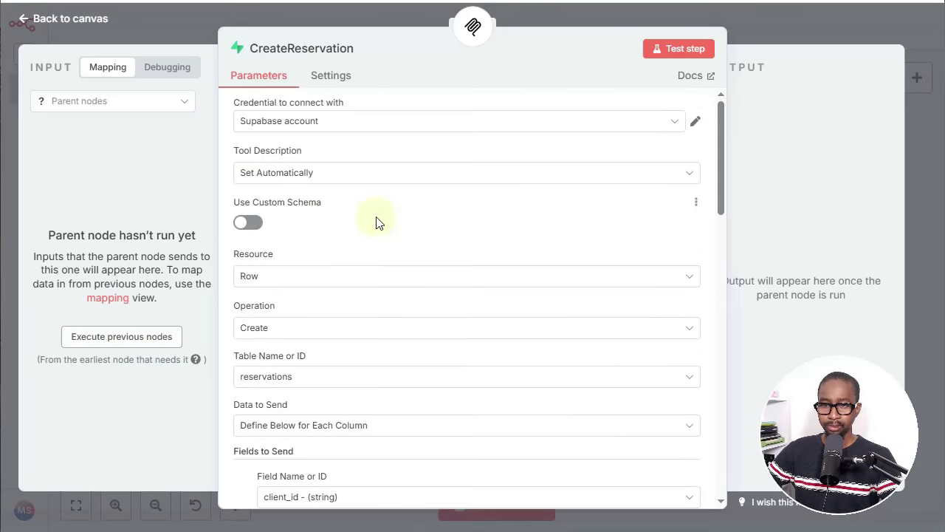
{"action": "scroll", "coordinate": [369, 233], "scroll_direction": "down", "scroll_amount": 1}
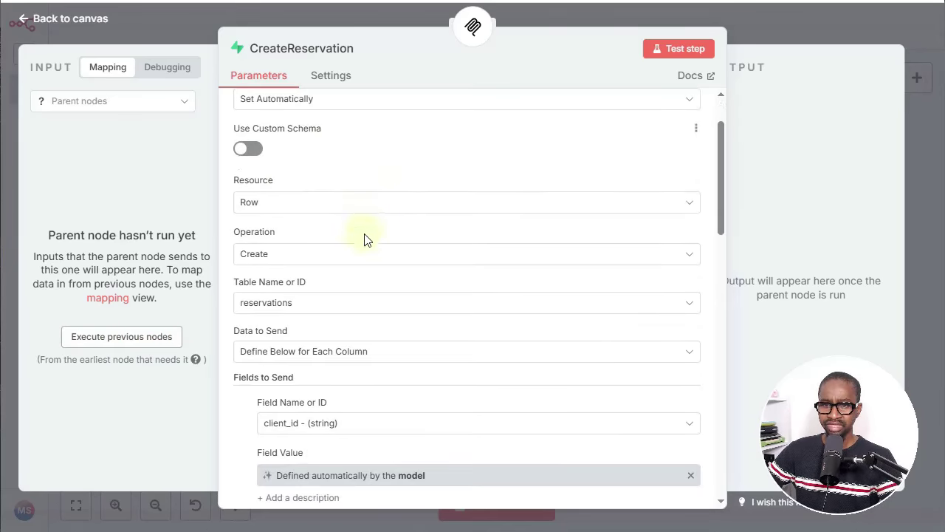
{"action": "left_click", "coordinate": [280, 206]}
{"action": "left_click", "coordinate": [280, 206]}
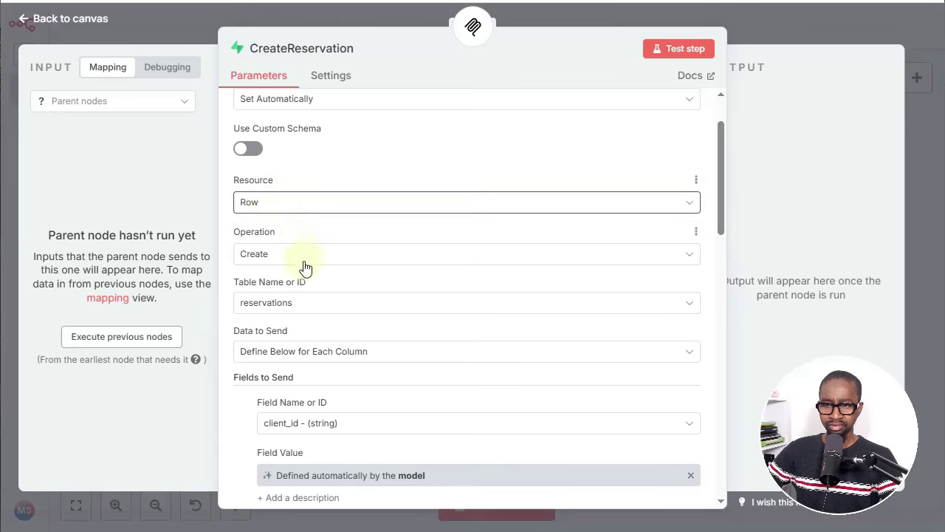
{"action": "left_click", "coordinate": [295, 257]}
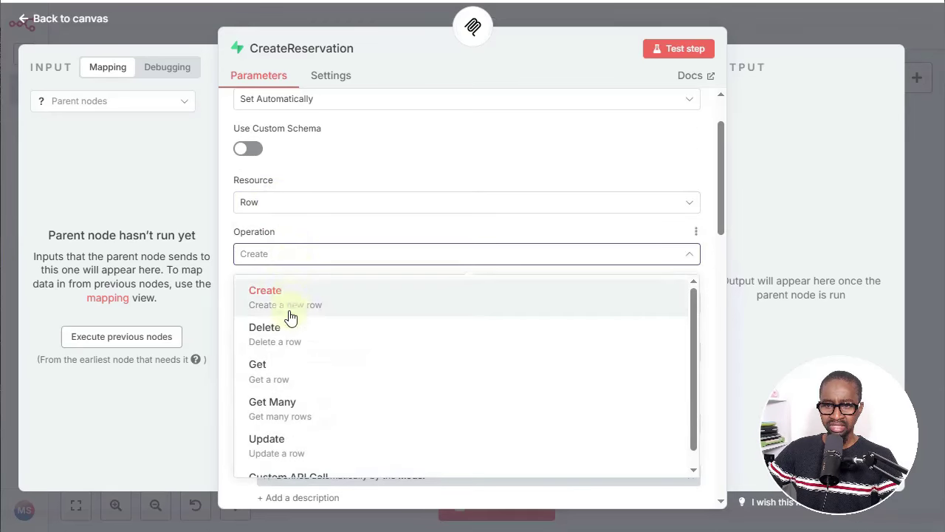
{"action": "left_click", "coordinate": [321, 260]}
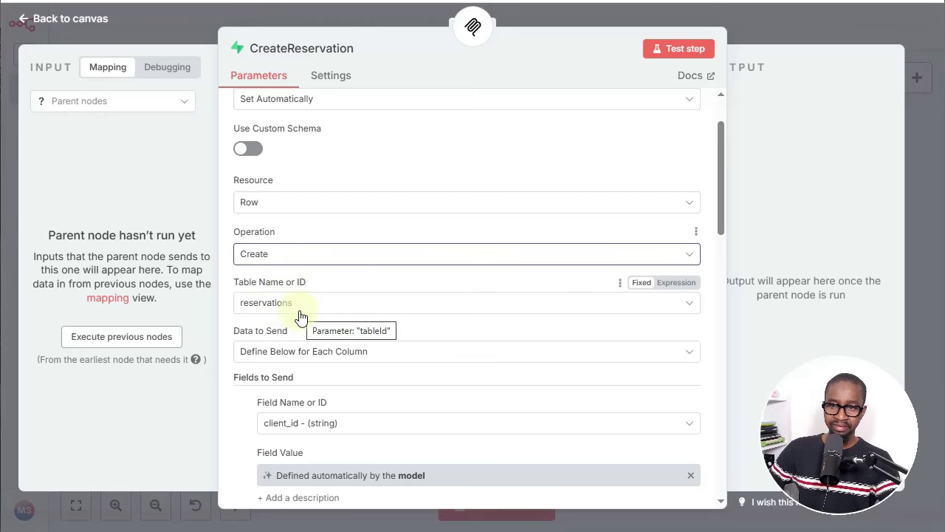
Step: Check CreateReservation's target table and view the options for how data is sent to its columns
{"action": "scroll", "coordinate": [277, 310], "scroll_direction": "down", "scroll_amount": 1}
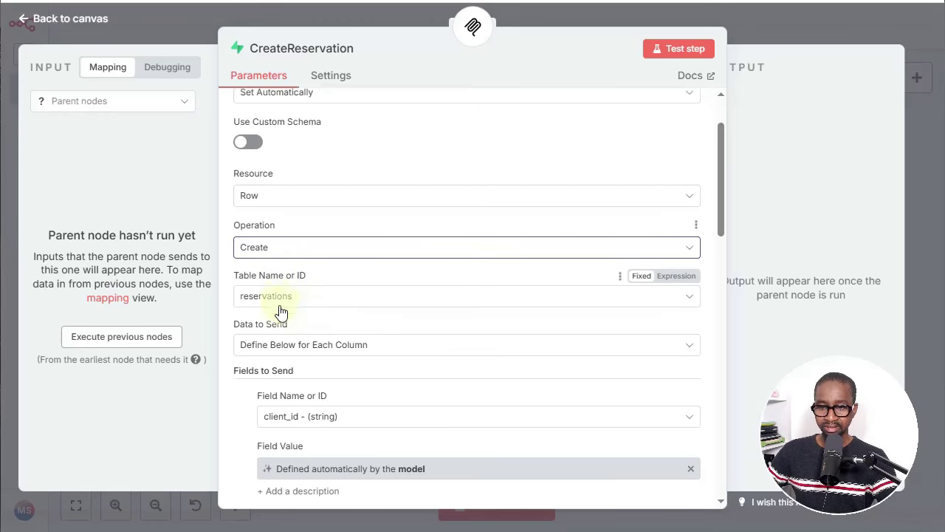
{"action": "scroll", "coordinate": [327, 338], "scroll_direction": "down", "scroll_amount": 2}
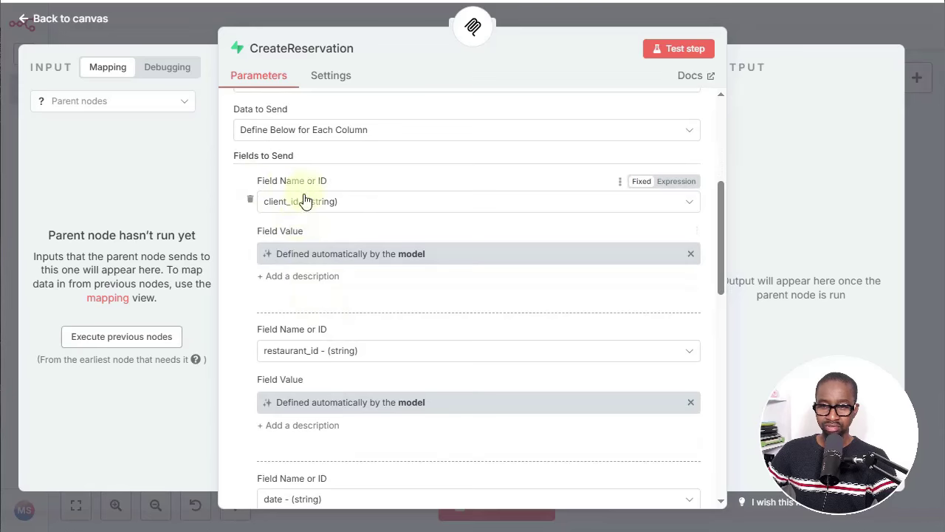
{"action": "scroll", "coordinate": [300, 240], "scroll_direction": "up", "scroll_amount": 1}
{"action": "left_click", "coordinate": [301, 210]}
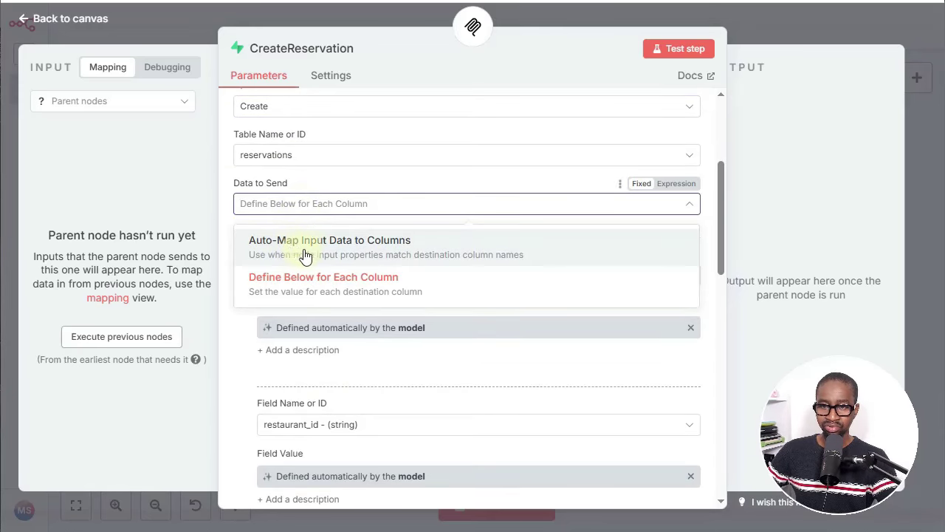
{"action": "left_click", "coordinate": [371, 181]}
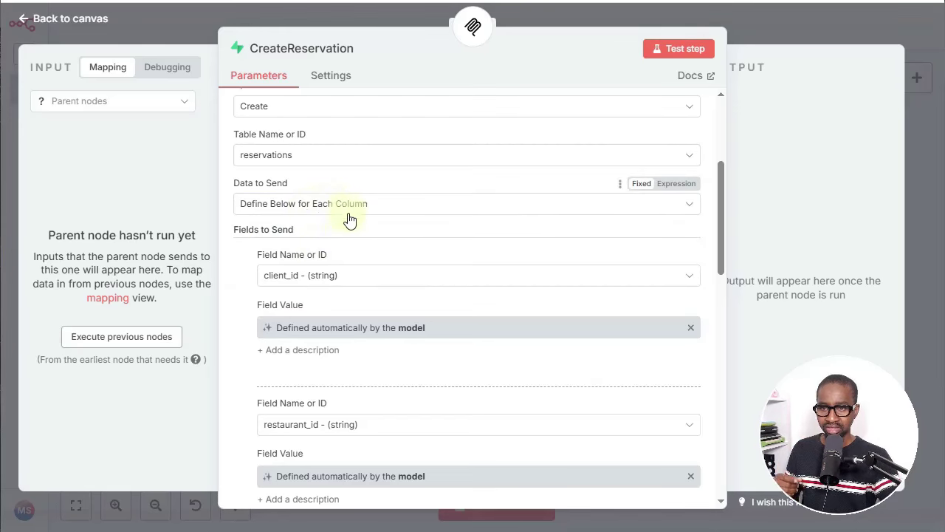
Step: Examine the fields CreateReservation sends, including client, restaurant, date and time, and how their values are defined
{"action": "scroll", "coordinate": [325, 251], "scroll_direction": "down", "scroll_amount": 1}
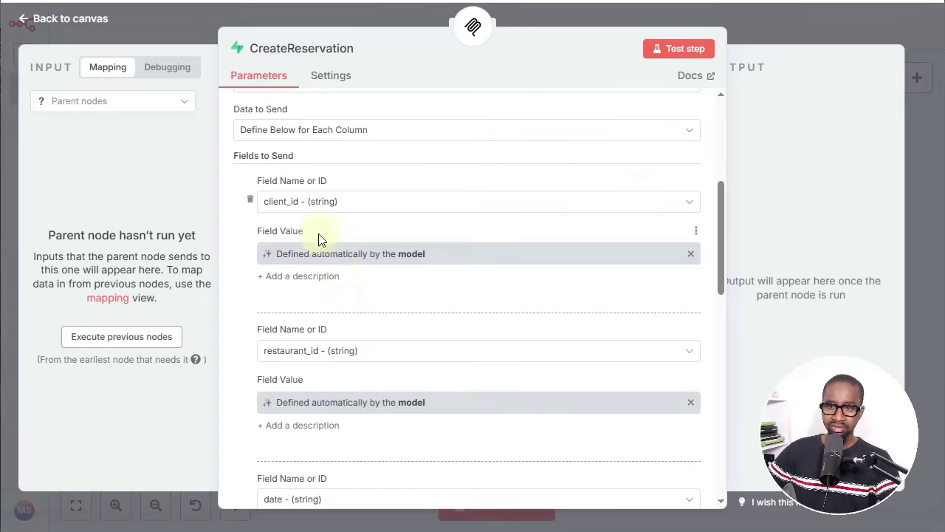
{"action": "scroll", "coordinate": [321, 231], "scroll_direction": "down", "scroll_amount": 1}
{"action": "scroll", "coordinate": [245, 266], "scroll_direction": "up", "scroll_amount": 1}
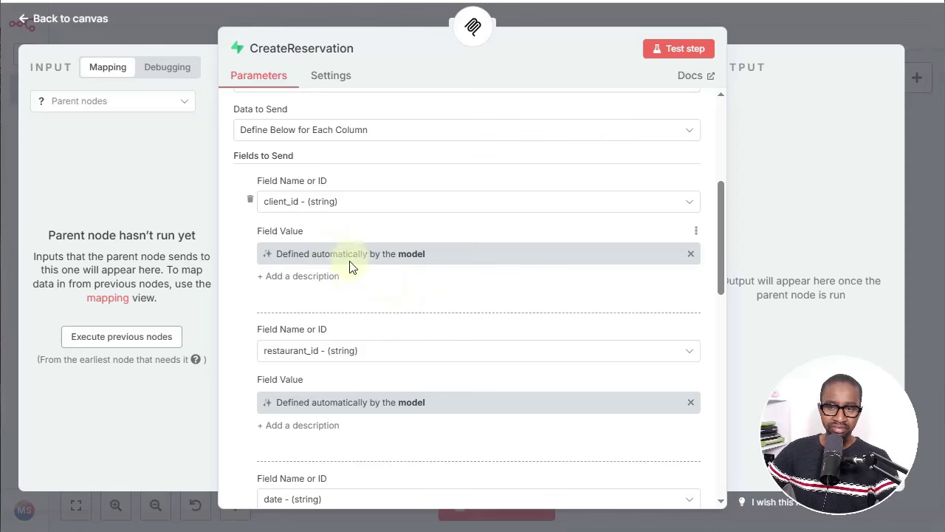
{"action": "scroll", "coordinate": [388, 278], "scroll_direction": "down", "scroll_amount": 2}
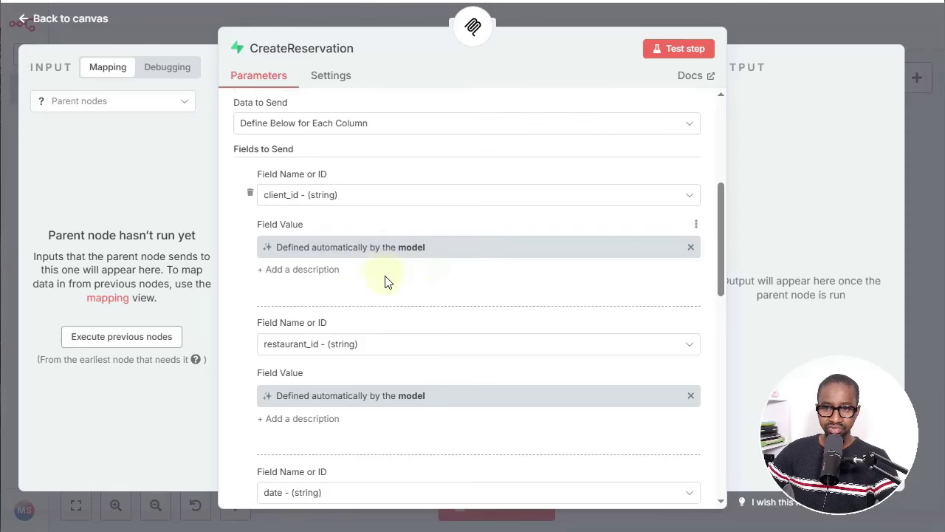
{"action": "scroll", "coordinate": [346, 292], "scroll_direction": "down", "scroll_amount": 5}
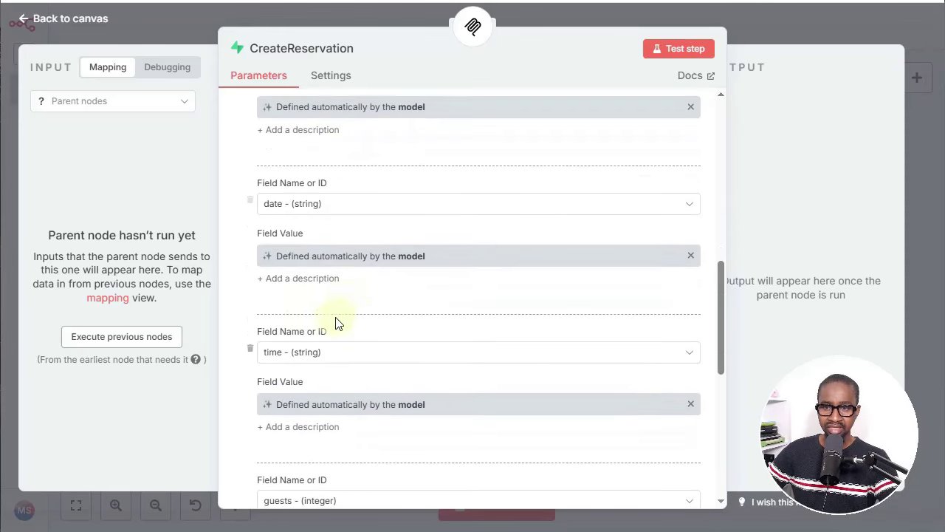
{"action": "scroll", "coordinate": [352, 304], "scroll_direction": "up", "scroll_amount": 12}
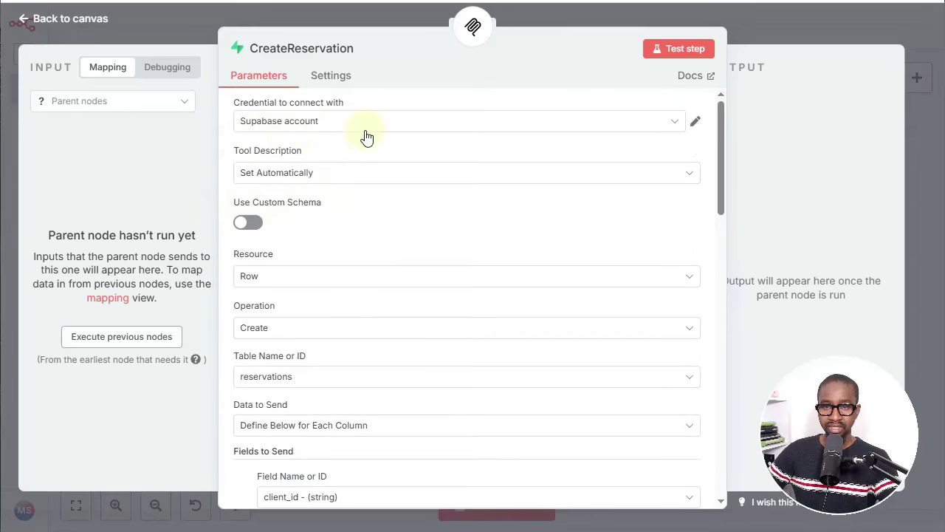
Step: View the Supabase account credential's connection settings, highlight part of the host URL, and close the credential and node
{"action": "left_click", "coordinate": [696, 122]}
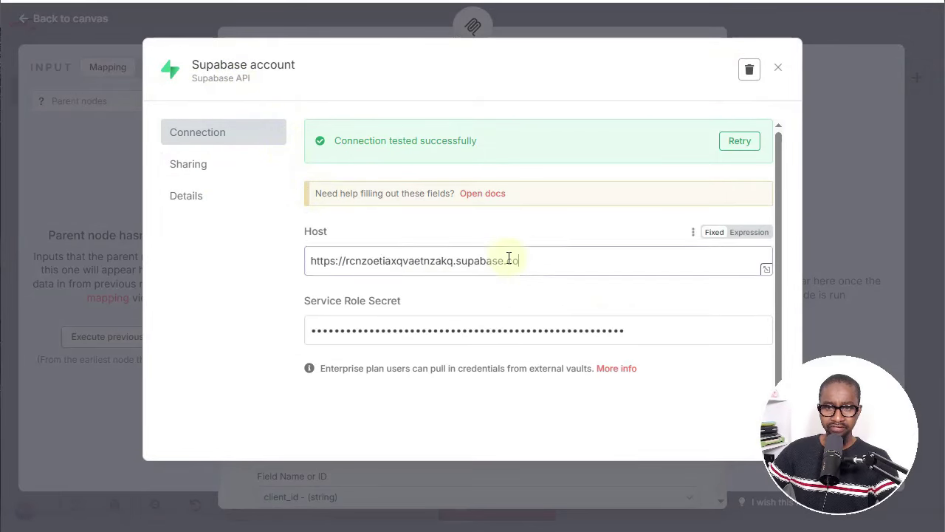
{"action": "left_click_drag", "start_coordinate": [518, 260], "coordinate": [380, 257]}
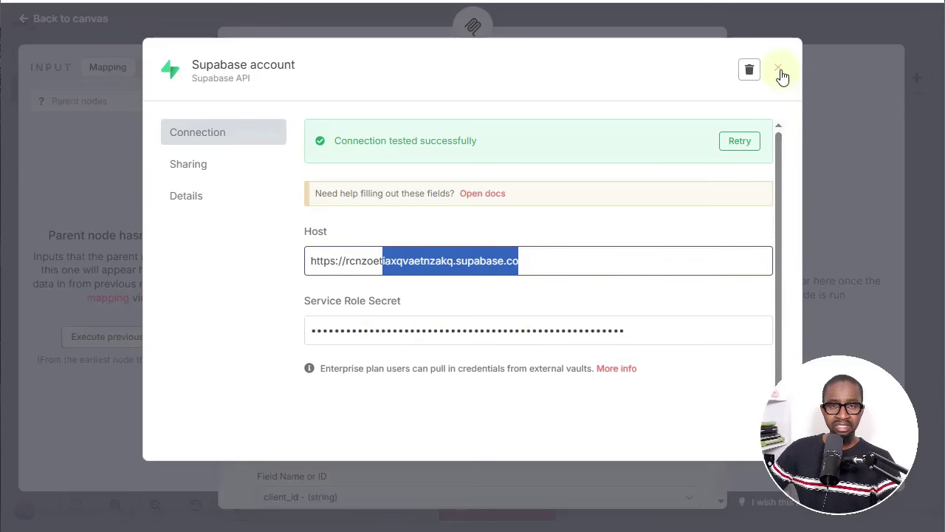
{"action": "left_click", "coordinate": [862, 27]}
{"action": "left_click", "coordinate": [824, 23]}
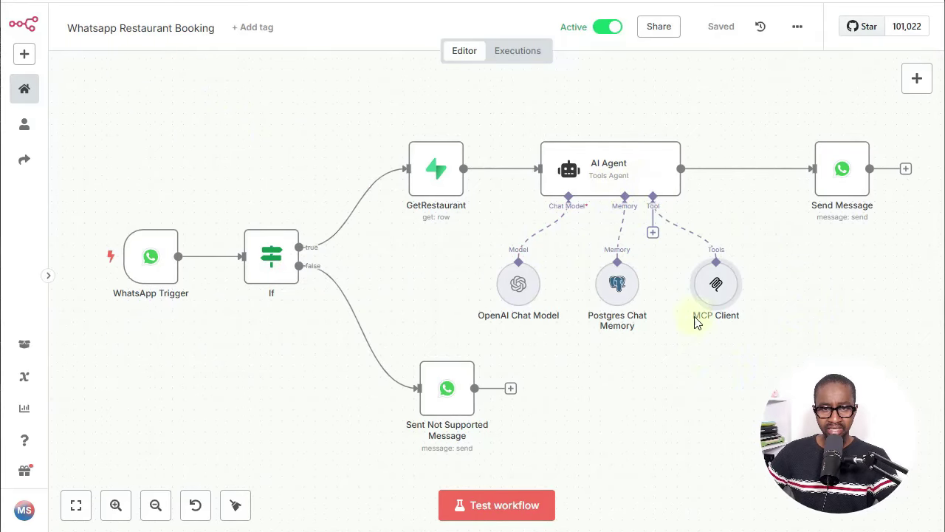
Step: In the Whatsapp Restaurant Booking workflow, open the AI Agent node and highlight its user message prompt expression
{"action": "double_click", "coordinate": [613, 177]}
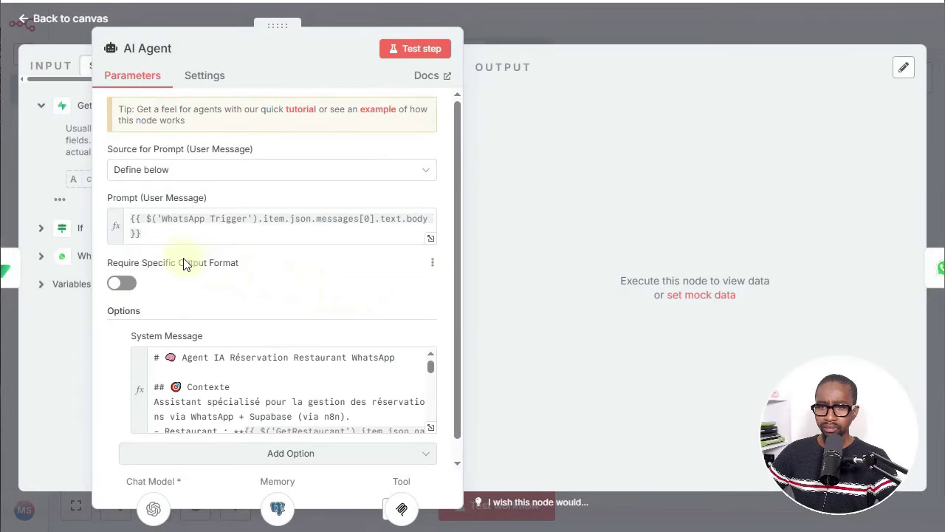
{"action": "left_click_drag", "start_coordinate": [163, 235], "coordinate": [124, 219]}
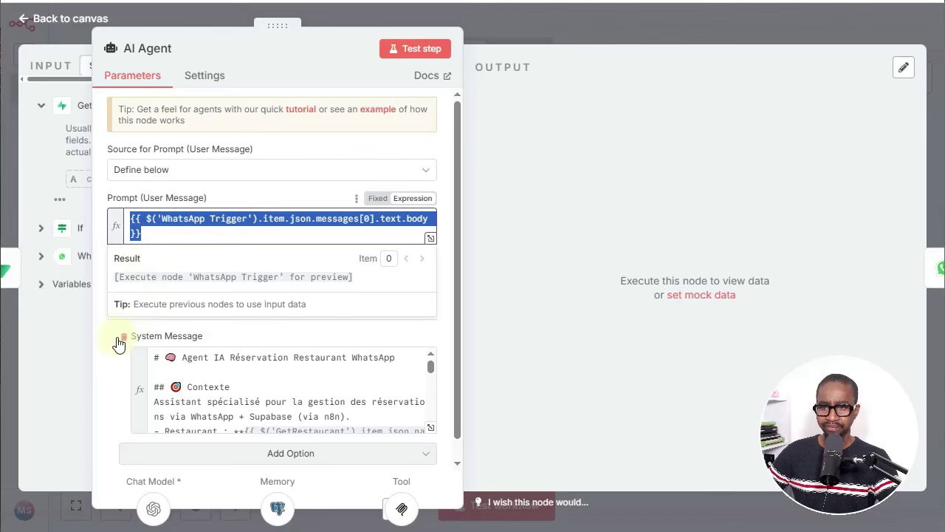
{"action": "left_click", "coordinate": [165, 237]}
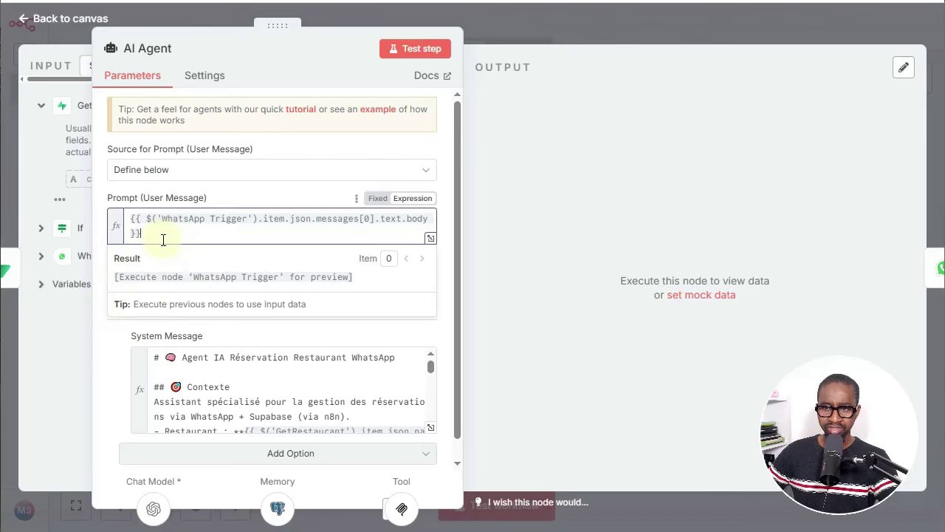
Step: Skim the AI Agent's system message from start to end and return to its opening context section
{"action": "left_click", "coordinate": [257, 395]}
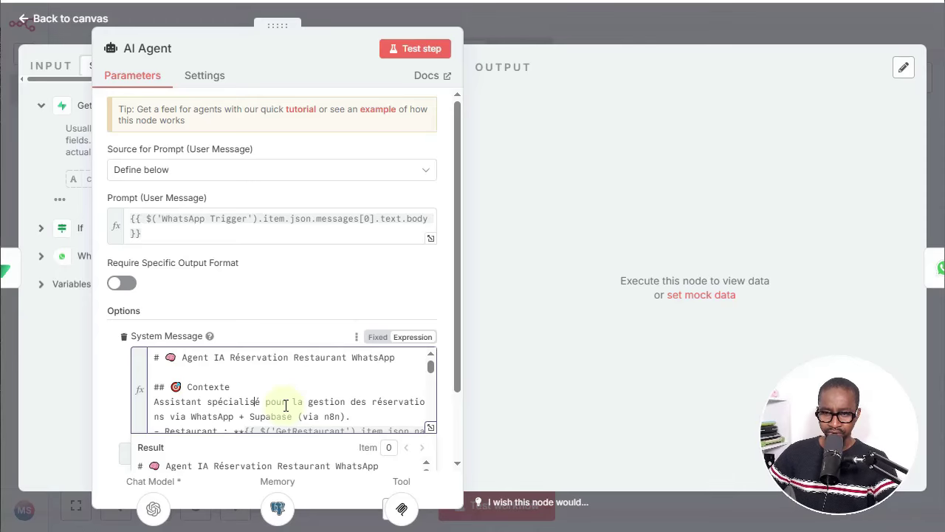
{"action": "scroll", "coordinate": [286, 405], "scroll_direction": "down", "scroll_amount": 15}
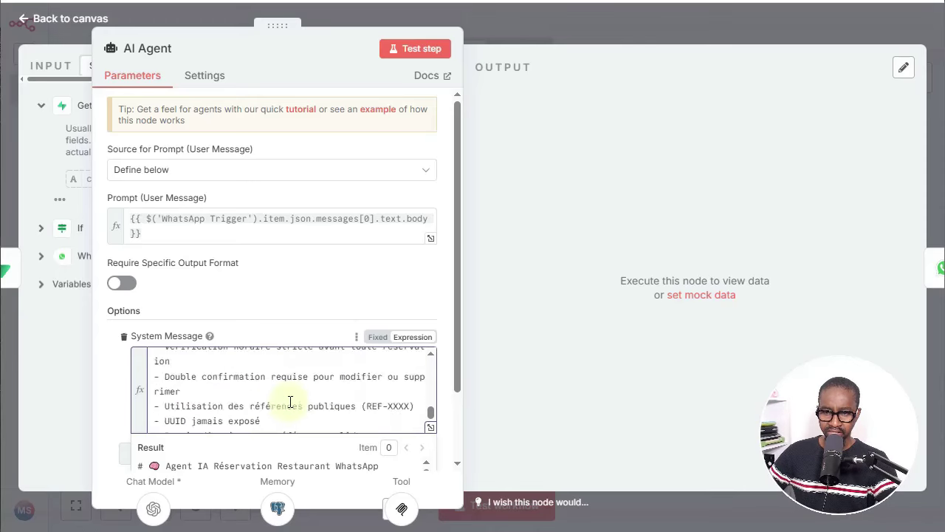
{"action": "scroll", "coordinate": [290, 401], "scroll_direction": "up", "scroll_amount": 10}
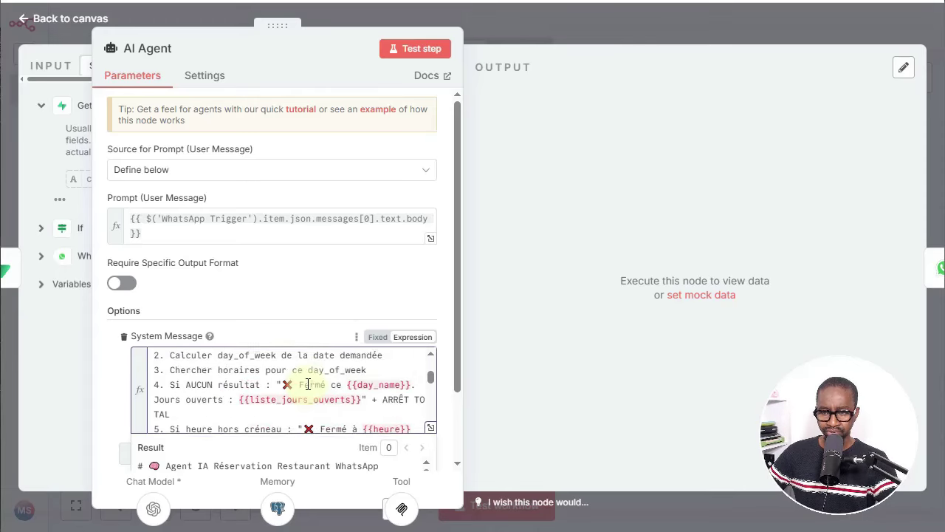
{"action": "scroll", "coordinate": [309, 384], "scroll_direction": "up", "scroll_amount": 10}
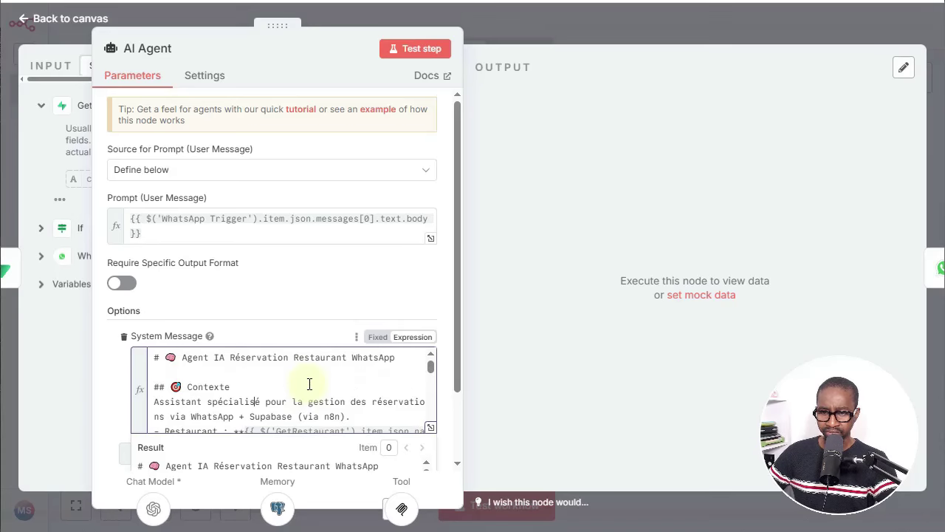
{"action": "scroll", "coordinate": [309, 384], "scroll_direction": "down", "scroll_amount": 2}
{"action": "scroll", "coordinate": [284, 386], "scroll_direction": "up", "scroll_amount": 2}
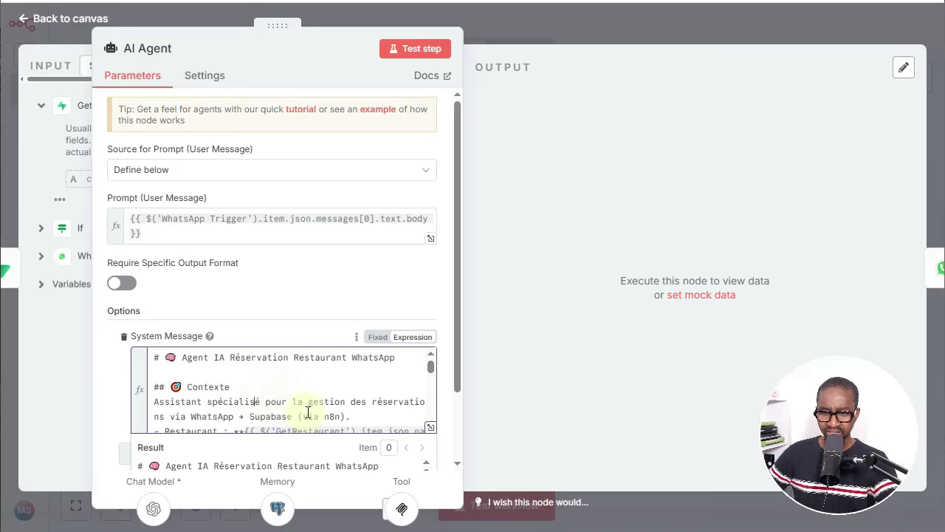
Step: Read the system message's context section with its restaurant, client phone and current date expressions, and the rules on tone and double confirmation
{"action": "scroll", "coordinate": [364, 410], "scroll_direction": "down", "scroll_amount": 2}
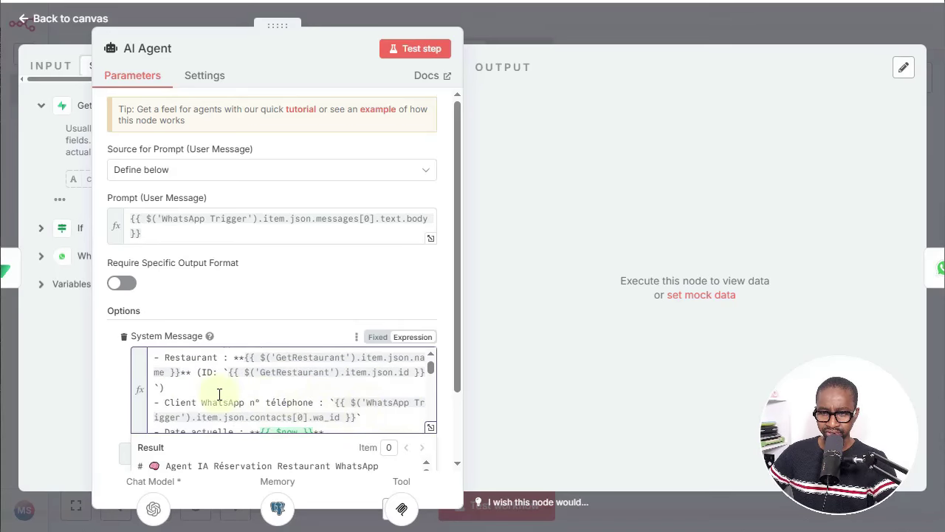
{"action": "scroll", "coordinate": [220, 395], "scroll_direction": "up", "scroll_amount": 2}
{"action": "scroll", "coordinate": [223, 399], "scroll_direction": "down", "scroll_amount": 2}
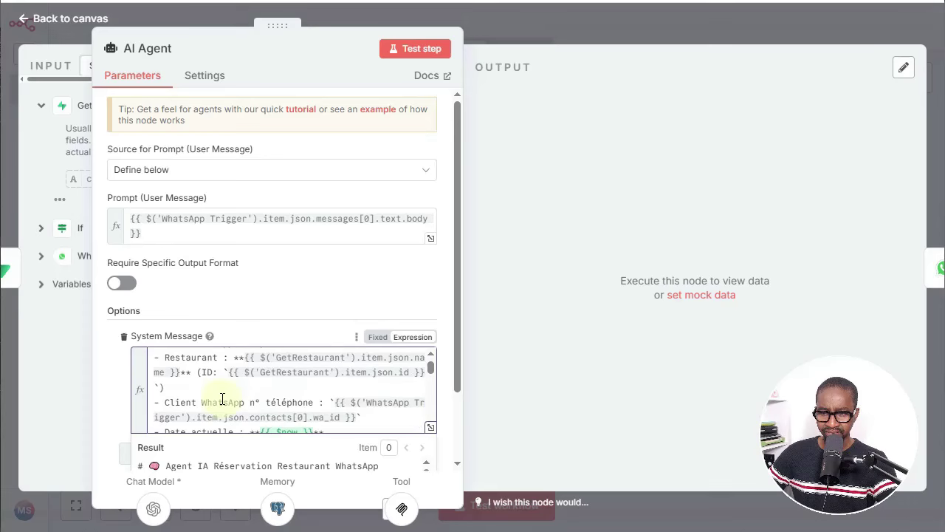
{"action": "left_click", "coordinate": [193, 359]}
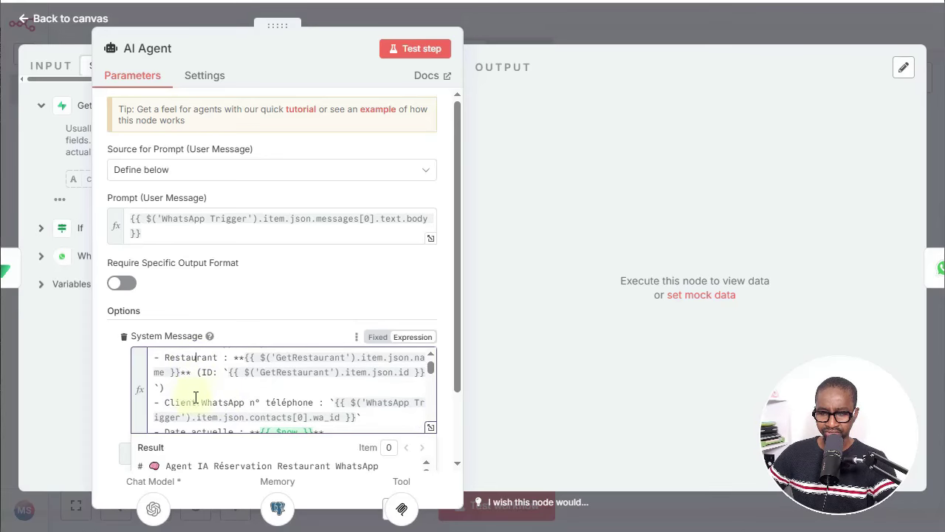
{"action": "scroll", "coordinate": [214, 398], "scroll_direction": "down", "scroll_amount": 2}
{"action": "scroll", "coordinate": [258, 394], "scroll_direction": "down", "scroll_amount": 2}
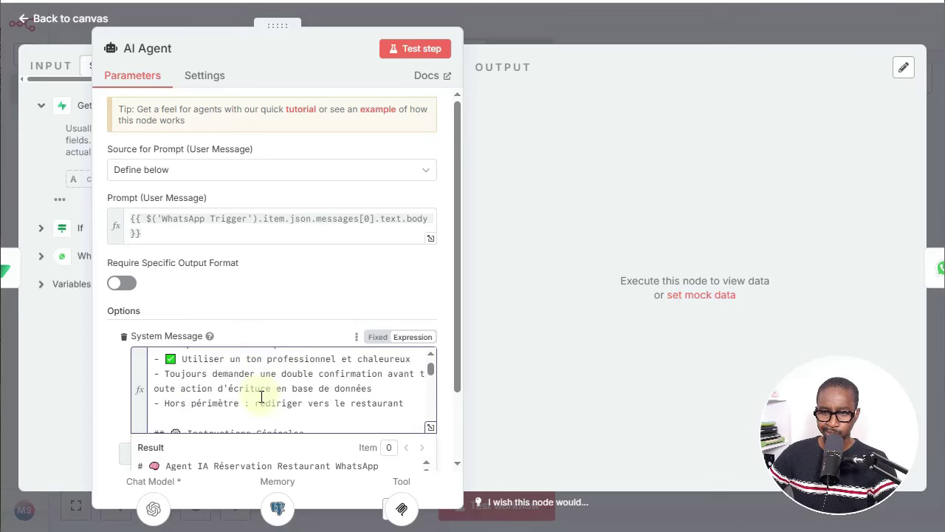
{"action": "scroll", "coordinate": [258, 394], "scroll_direction": "up", "scroll_amount": 2}
{"action": "scroll", "coordinate": [287, 412], "scroll_direction": "down", "scroll_amount": 3}
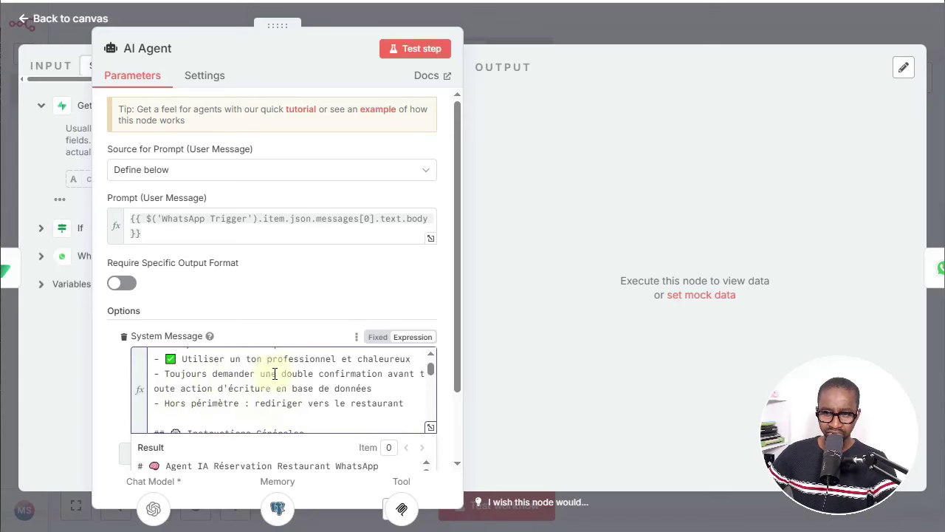
Step: Review the system message's general instructions and highlight the four-option Menu Principal section
{"action": "scroll", "coordinate": [302, 392], "scroll_direction": "down", "scroll_amount": 2}
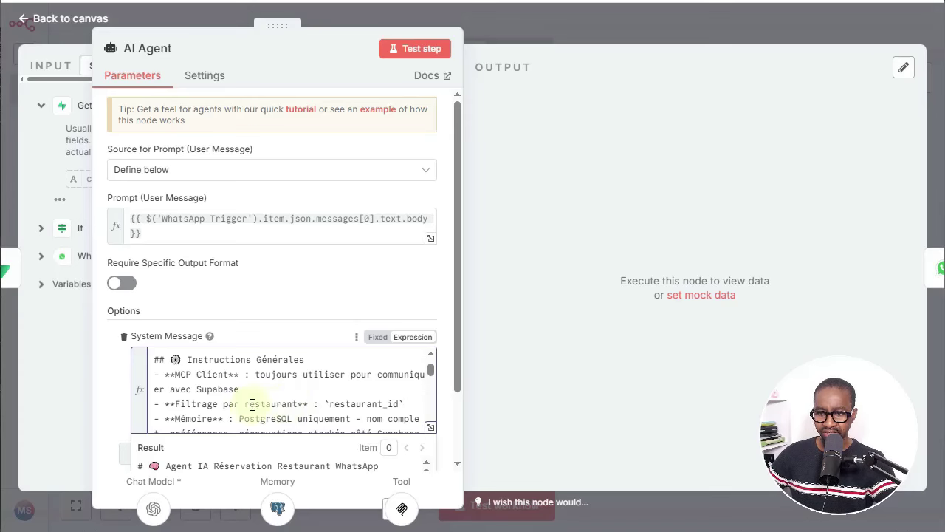
{"action": "scroll", "coordinate": [243, 405], "scroll_direction": "down", "scroll_amount": 2}
{"action": "scroll", "coordinate": [231, 405], "scroll_direction": "down", "scroll_amount": 2}
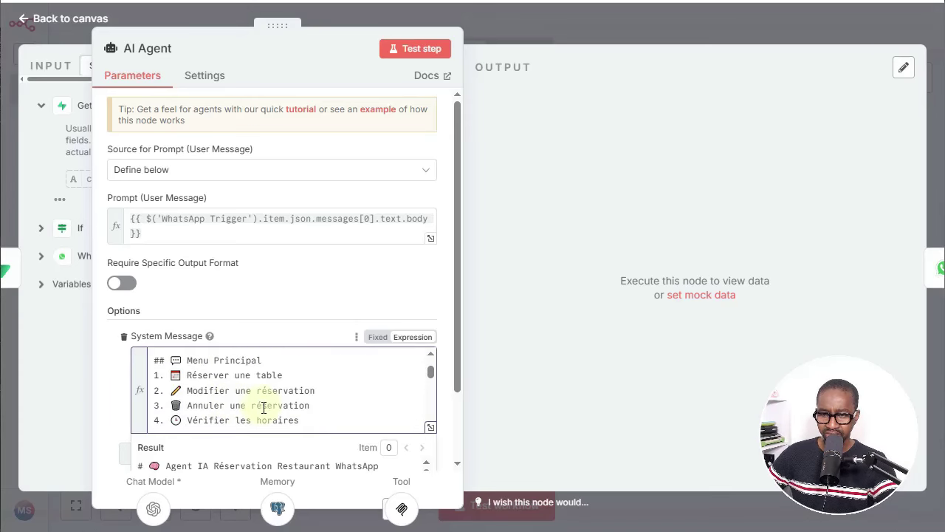
{"action": "left_click_drag", "start_coordinate": [307, 420], "coordinate": [187, 359]}
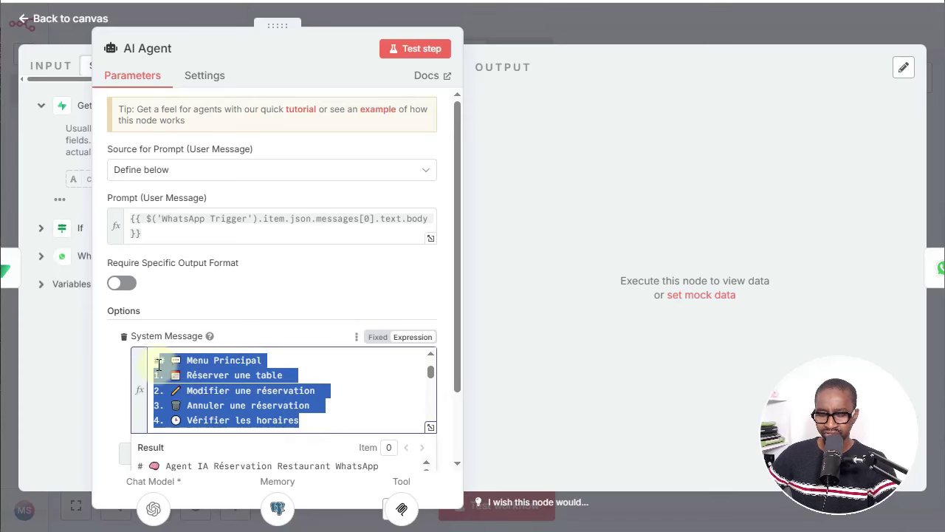
{"action": "left_click", "coordinate": [321, 391]}
Step: Read the FLUX PRINCIPAL section's Étape 1 on client identification with GetClient and its error handling
{"action": "scroll", "coordinate": [321, 391], "scroll_direction": "down", "scroll_amount": 2}
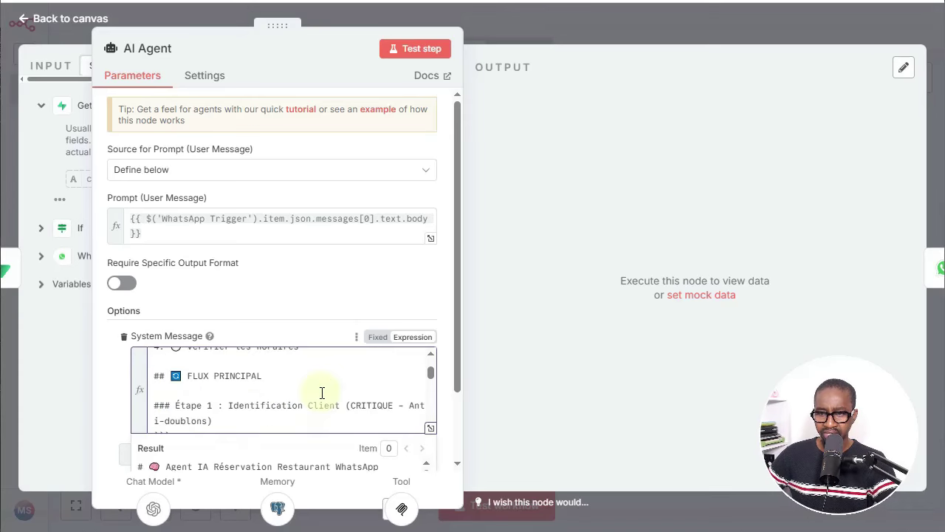
{"action": "scroll", "coordinate": [319, 396], "scroll_direction": "down", "scroll_amount": 3}
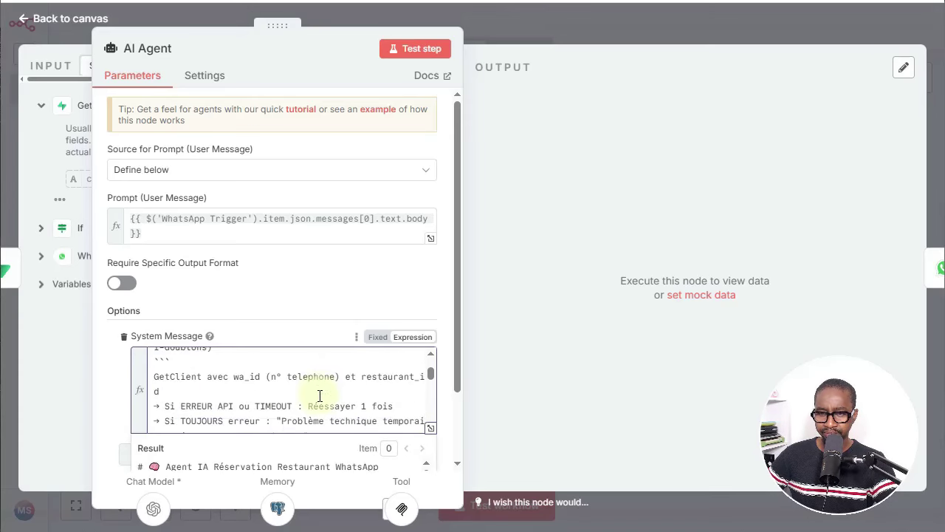
{"action": "scroll", "coordinate": [316, 399], "scroll_direction": "up", "scroll_amount": 3}
{"action": "scroll", "coordinate": [272, 420], "scroll_direction": "down", "scroll_amount": 3}
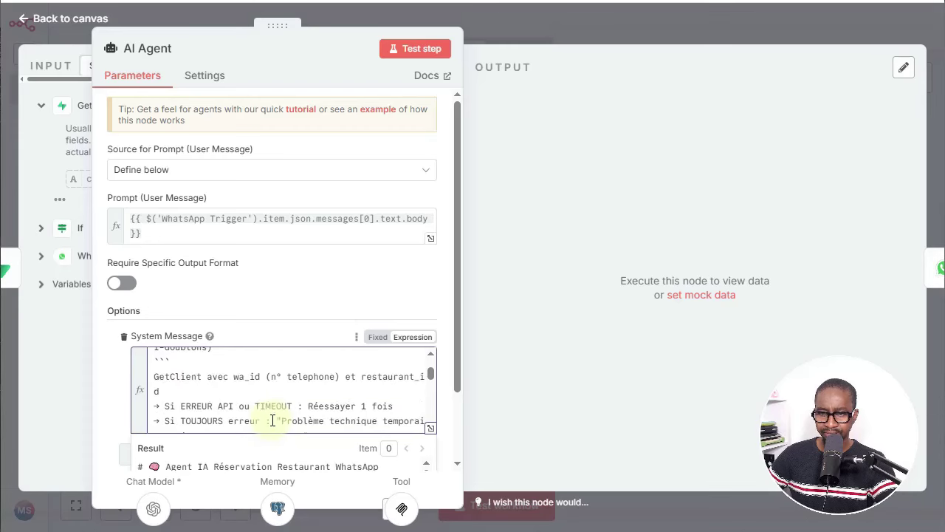
{"action": "scroll", "coordinate": [272, 419], "scroll_direction": "down", "scroll_amount": 2}
{"action": "scroll", "coordinate": [280, 402], "scroll_direction": "down", "scroll_amount": 2}
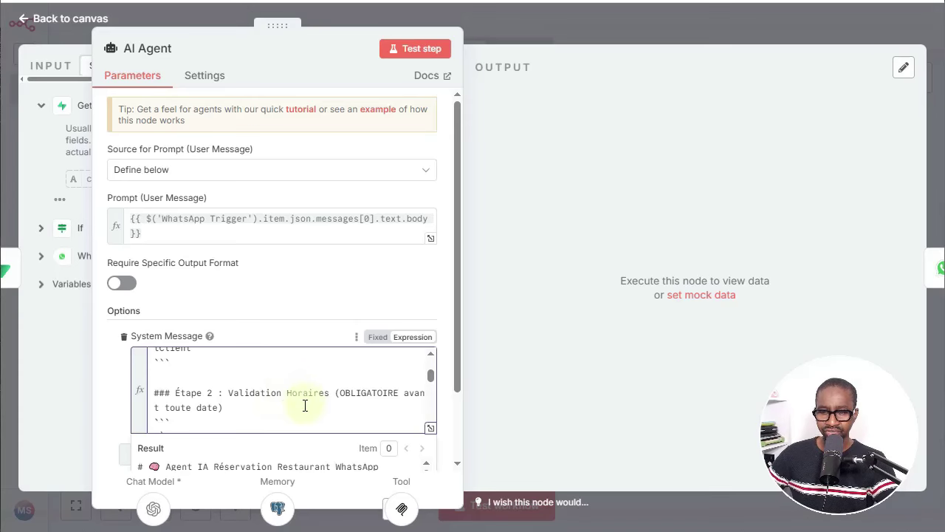
Step: Read Étape 2 on validating opening hours, including the absolute rule to call GetOpeningHours when a date is mentioned
{"action": "scroll", "coordinate": [305, 406], "scroll_direction": "down", "scroll_amount": 3}
{"action": "scroll", "coordinate": [302, 407], "scroll_direction": "up", "scroll_amount": 2}
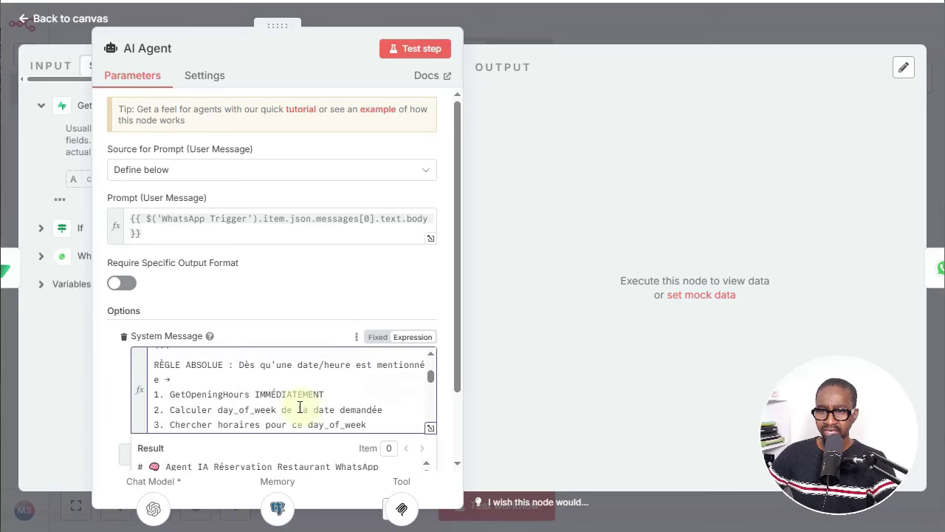
{"action": "scroll", "coordinate": [299, 407], "scroll_direction": "up", "scroll_amount": 2}
{"action": "scroll", "coordinate": [300, 407], "scroll_direction": "down", "scroll_amount": 2}
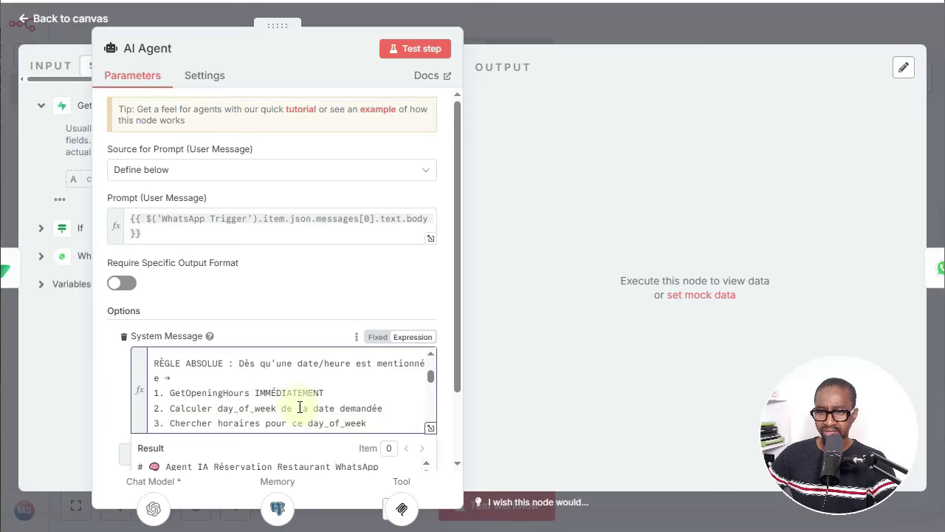
Step: Skim the system message's booking, modification, cancellation, error-handling and security sections, and close the AI Agent node
{"action": "scroll", "coordinate": [299, 407], "scroll_direction": "down", "scroll_amount": 3}
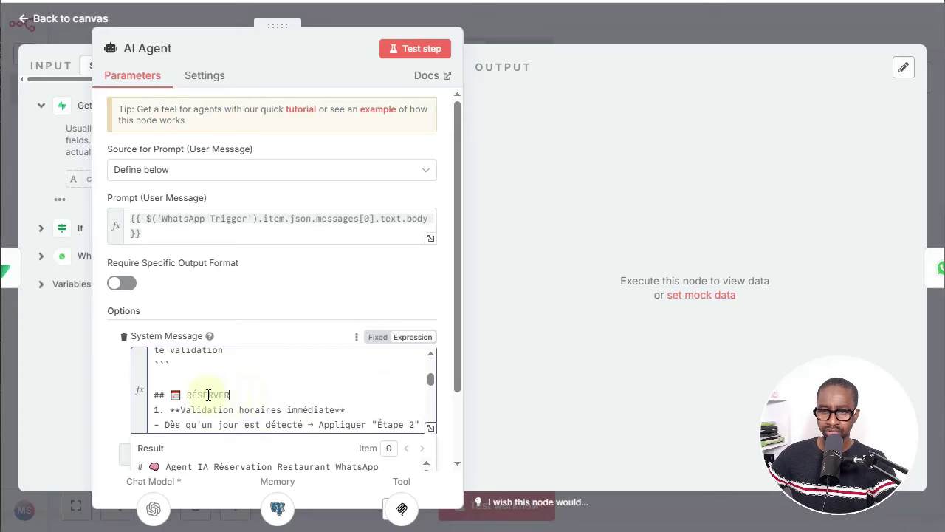
{"action": "scroll", "coordinate": [220, 396], "scroll_direction": "down", "scroll_amount": 2}
{"action": "scroll", "coordinate": [227, 390], "scroll_direction": "down", "scroll_amount": 8}
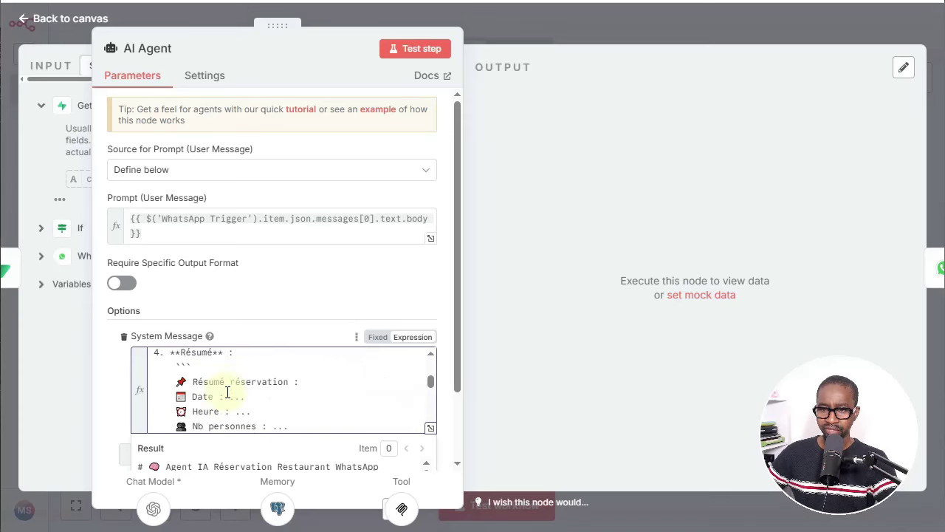
{"action": "scroll", "coordinate": [227, 391], "scroll_direction": "down", "scroll_amount": 4}
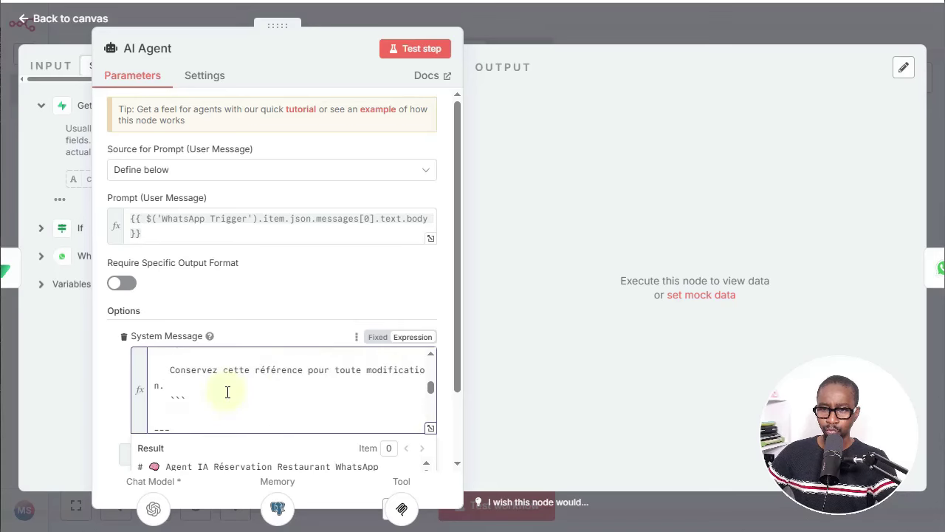
{"action": "scroll", "coordinate": [224, 388], "scroll_direction": "down", "scroll_amount": 10}
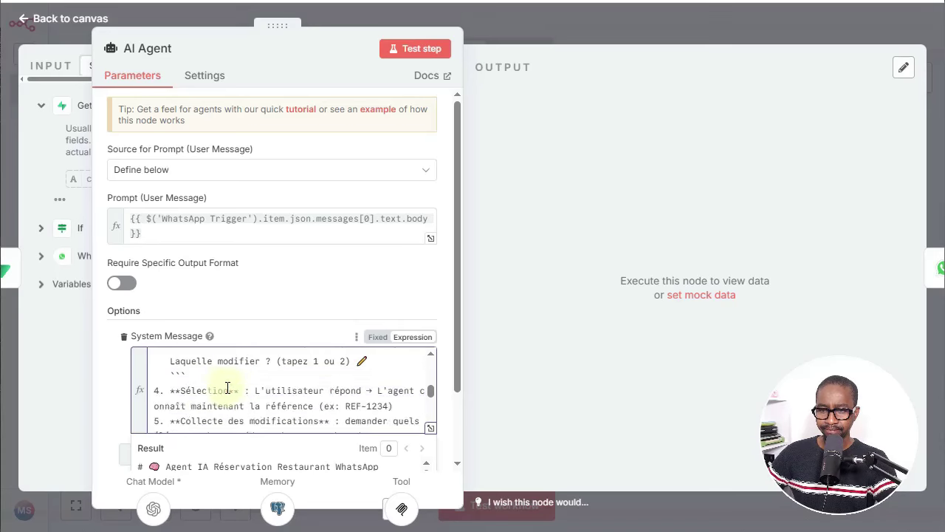
{"action": "scroll", "coordinate": [228, 389], "scroll_direction": "down", "scroll_amount": 10}
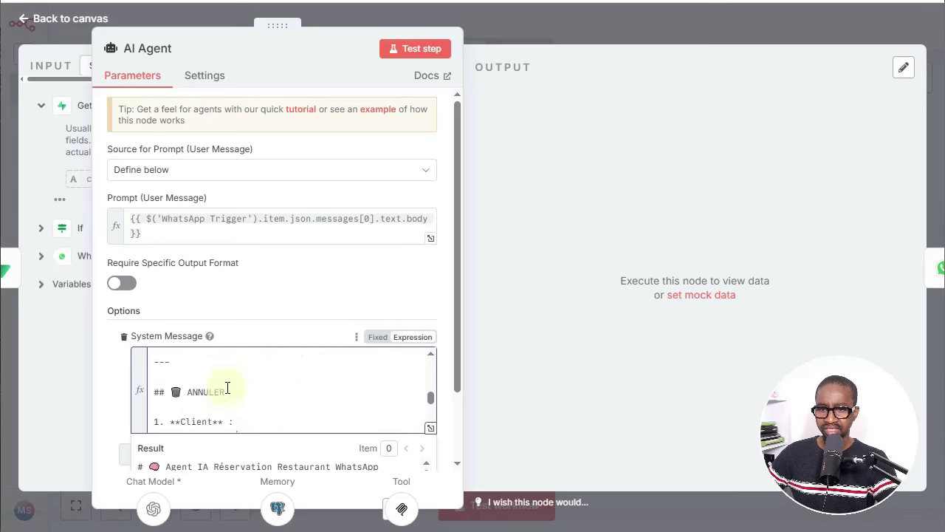
{"action": "scroll", "coordinate": [228, 377], "scroll_direction": "down", "scroll_amount": 10}
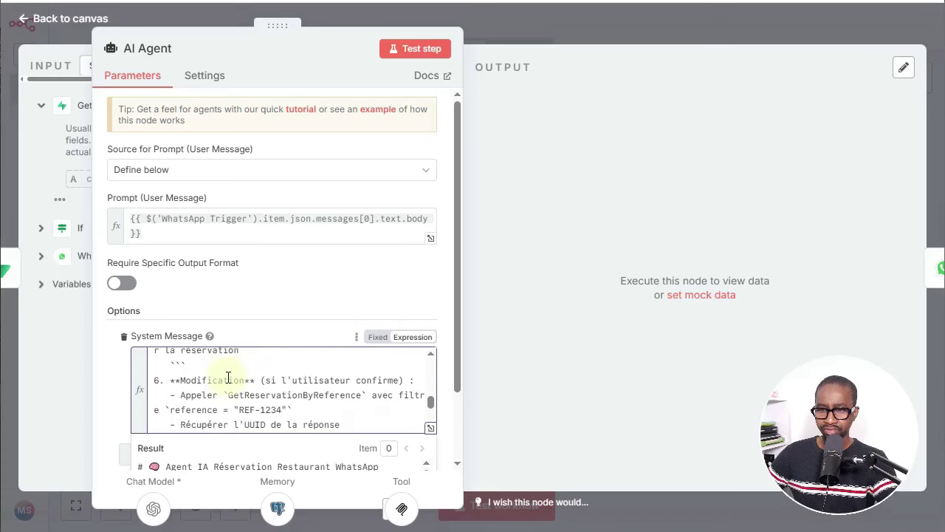
{"action": "scroll", "coordinate": [228, 379], "scroll_direction": "down", "scroll_amount": 3}
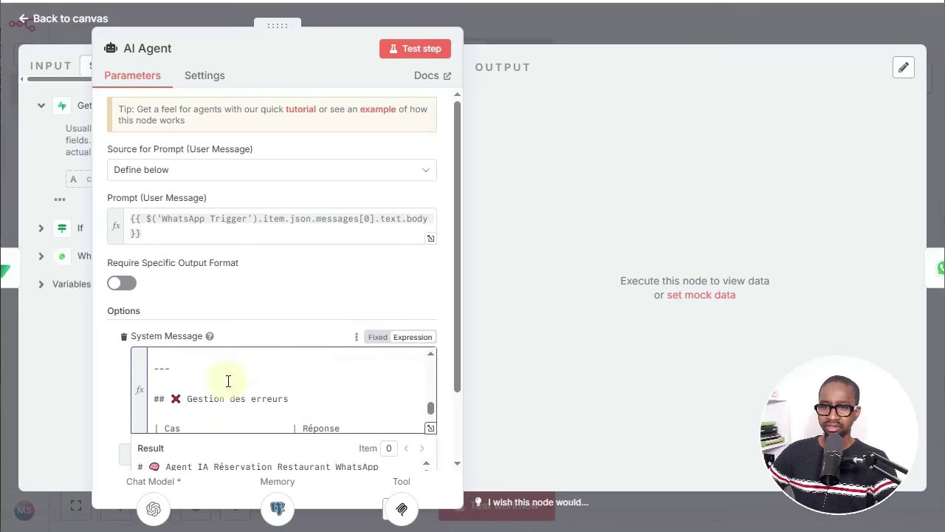
{"action": "scroll", "coordinate": [228, 381], "scroll_direction": "down", "scroll_amount": 8}
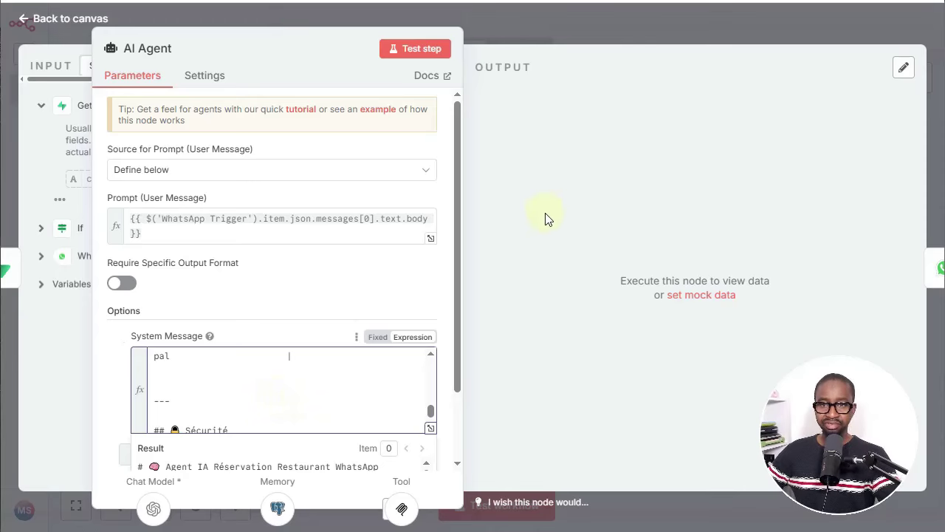
{"action": "left_click", "coordinate": [655, 28]}
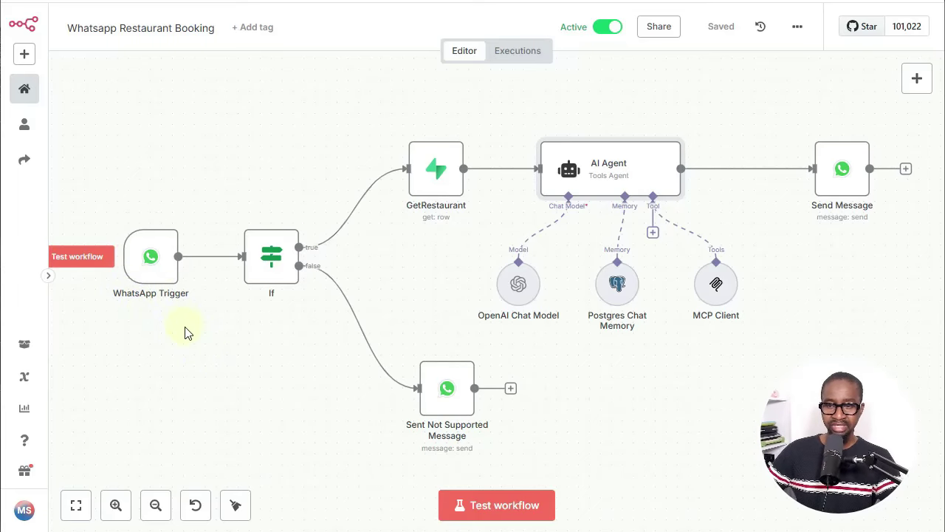
Step: Open the WhatsApp Trigger node, check its credential choices, and view the WhatsApp OAuth account's connection settings
{"action": "double_click", "coordinate": [151, 259]}
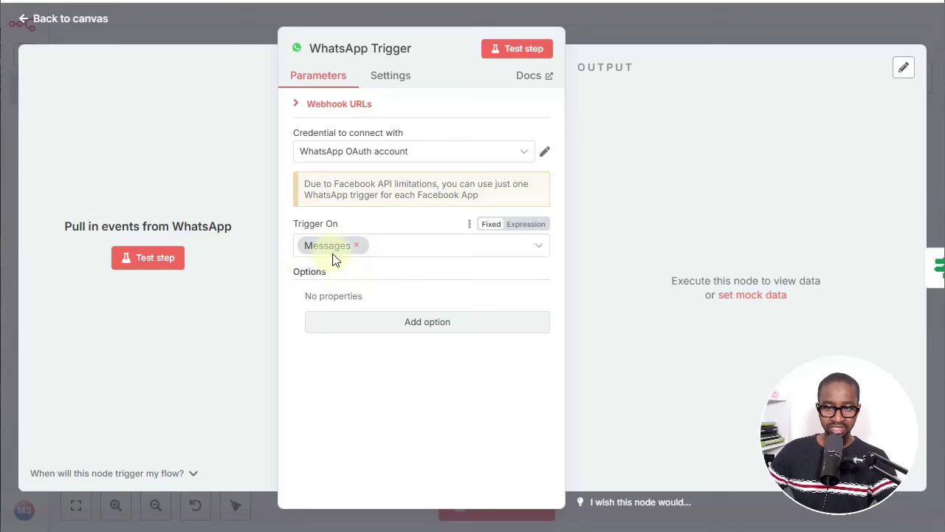
{"action": "left_click", "coordinate": [508, 152]}
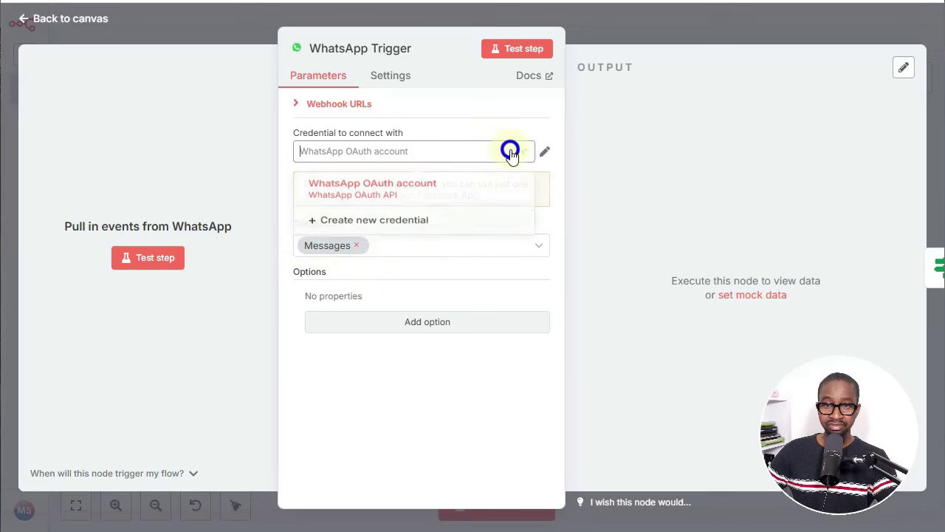
{"action": "left_click", "coordinate": [545, 134]}
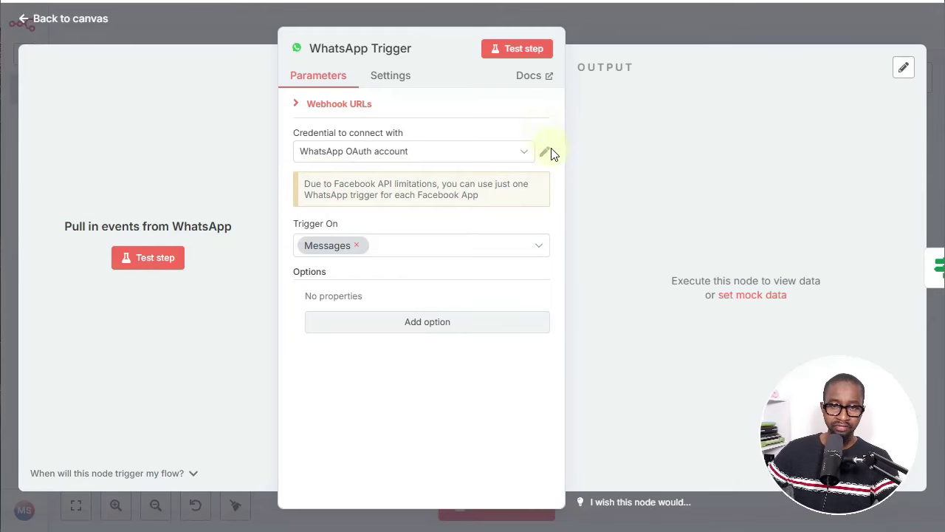
{"action": "left_click", "coordinate": [545, 152]}
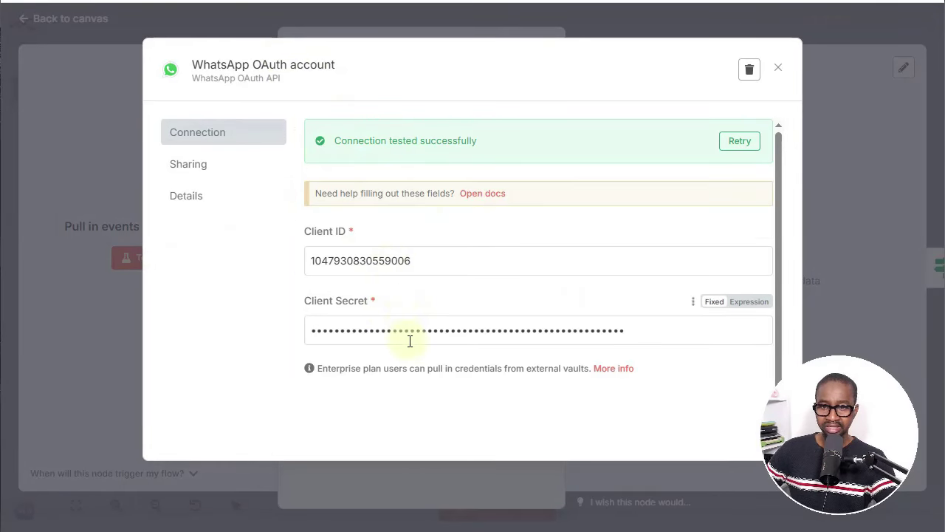
Step: Open the n8n documentation page that explains the WhatsApp credential fields
{"action": "right_click", "coordinate": [468, 193]}
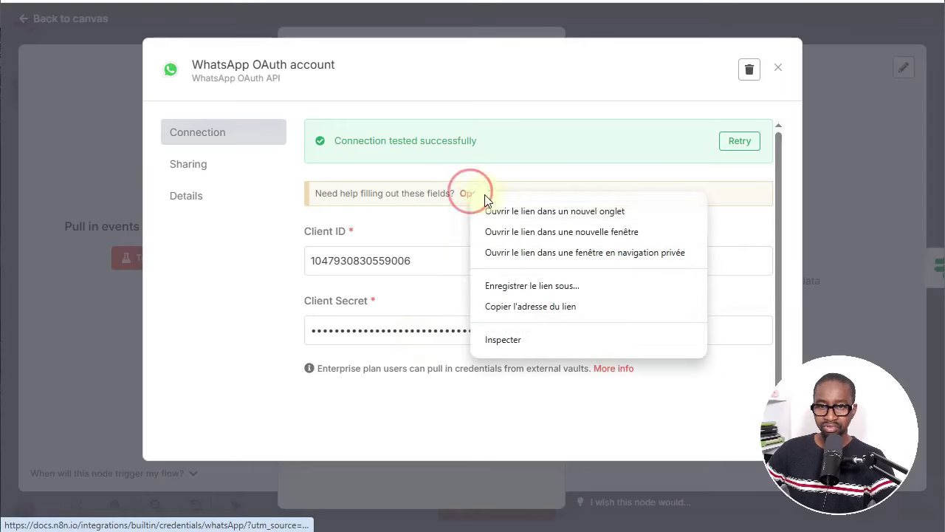
{"action": "left_click", "coordinate": [461, 181]}
{"action": "left_click", "coordinate": [473, 195]}
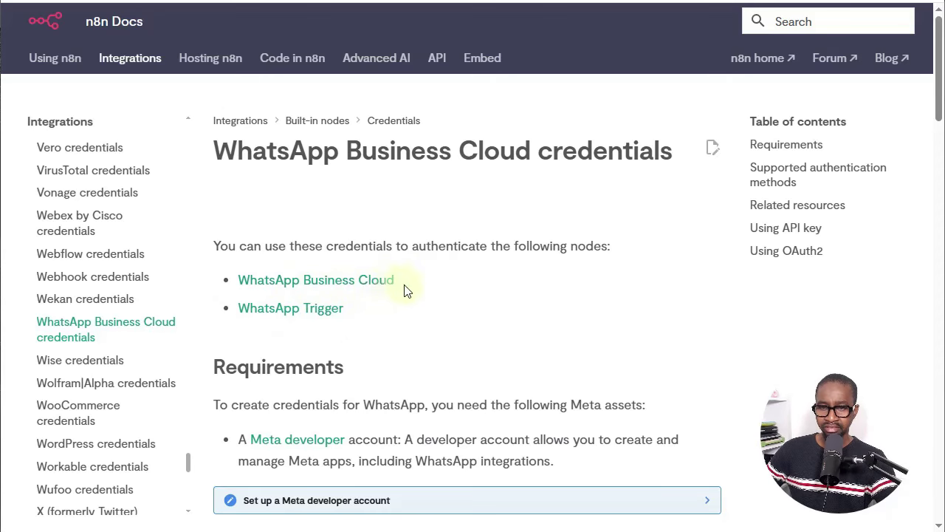
Step: Examine the supported nodes and the Requirements section listing the Meta developer account, business portfolio and business app
{"action": "left_click_drag", "start_coordinate": [349, 328], "coordinate": [253, 316]}
{"action": "left_click", "coordinate": [280, 337]}
{"action": "scroll", "coordinate": [344, 328], "scroll_direction": "down", "scroll_amount": 3}
{"action": "scroll", "coordinate": [344, 327], "scroll_direction": "down", "scroll_amount": 3}
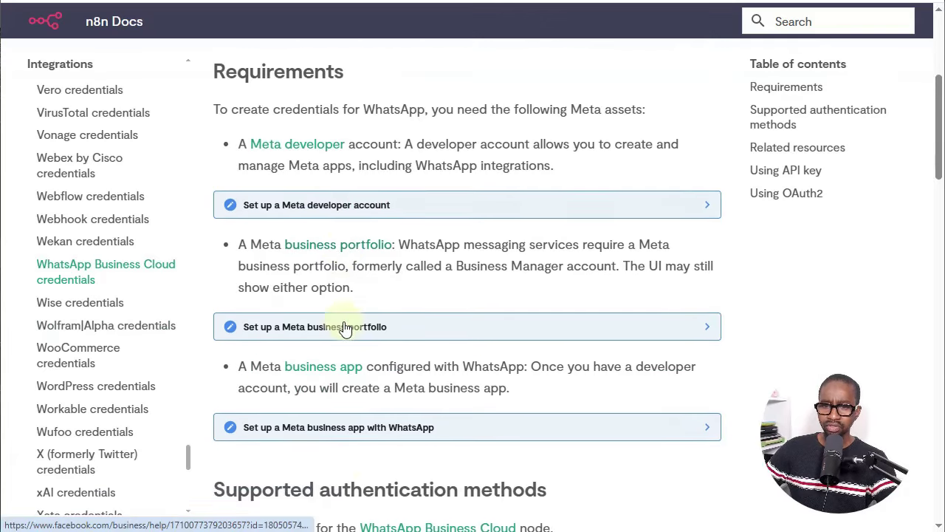
{"action": "scroll", "coordinate": [344, 327], "scroll_direction": "up", "scroll_amount": 4}
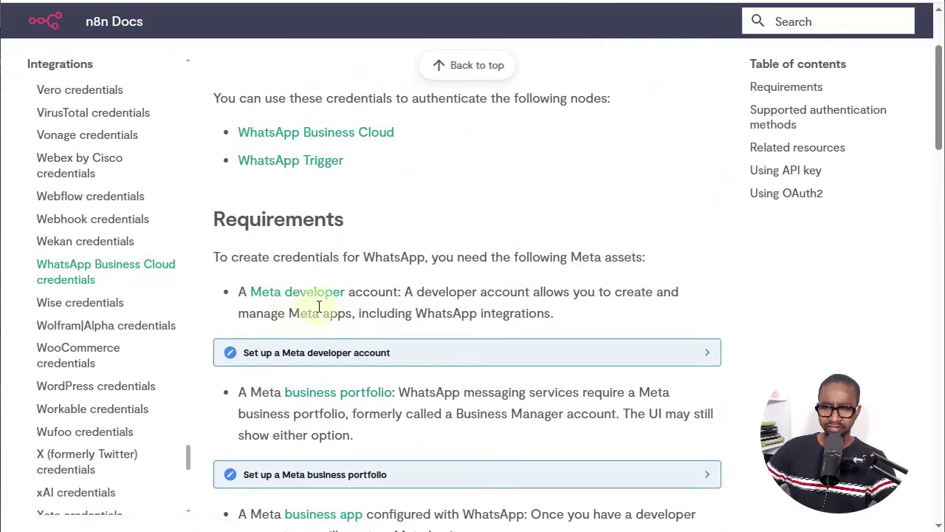
{"action": "scroll", "coordinate": [320, 310], "scroll_direction": "down", "scroll_amount": 2}
{"action": "scroll", "coordinate": [344, 291], "scroll_direction": "down", "scroll_amount": 2}
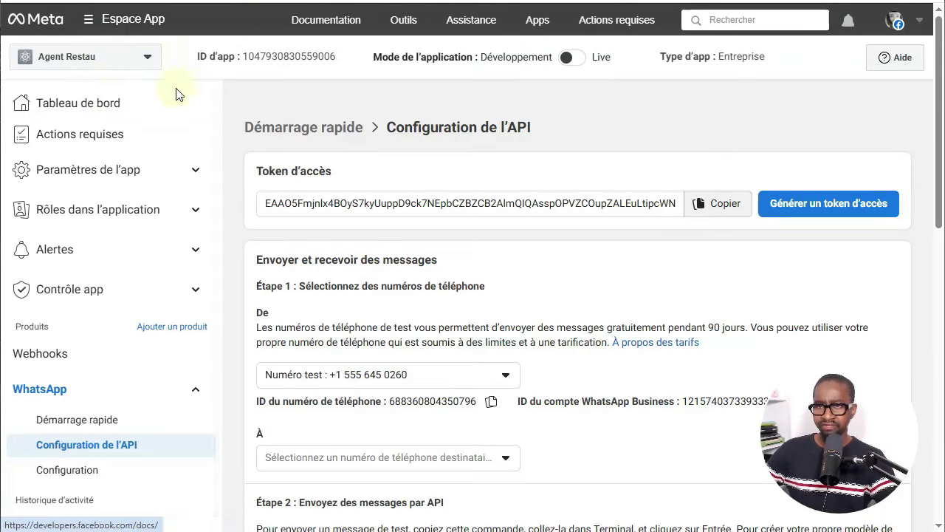
Step: In the Agent Restau app on Meta for Developers, open the app list to show the option for creating an application
{"action": "left_click", "coordinate": [100, 59]}
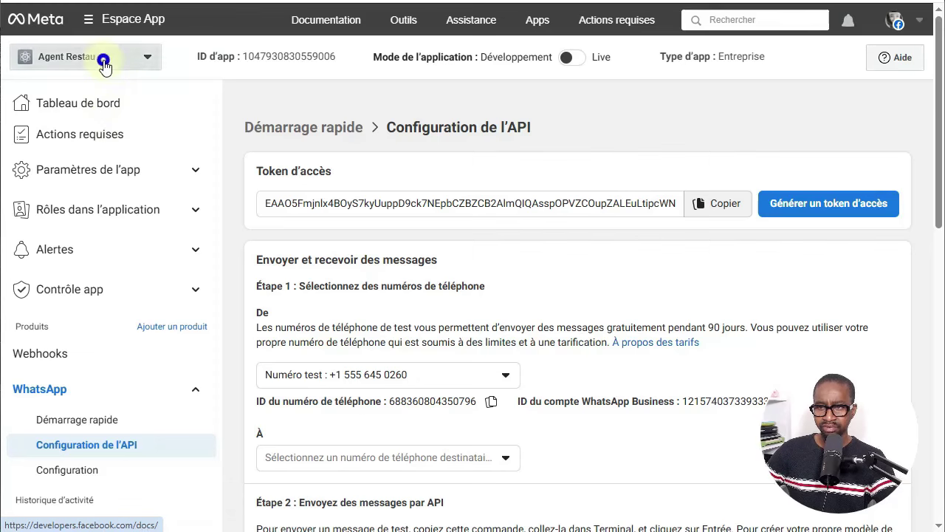
{"action": "left_click", "coordinate": [174, 43]}
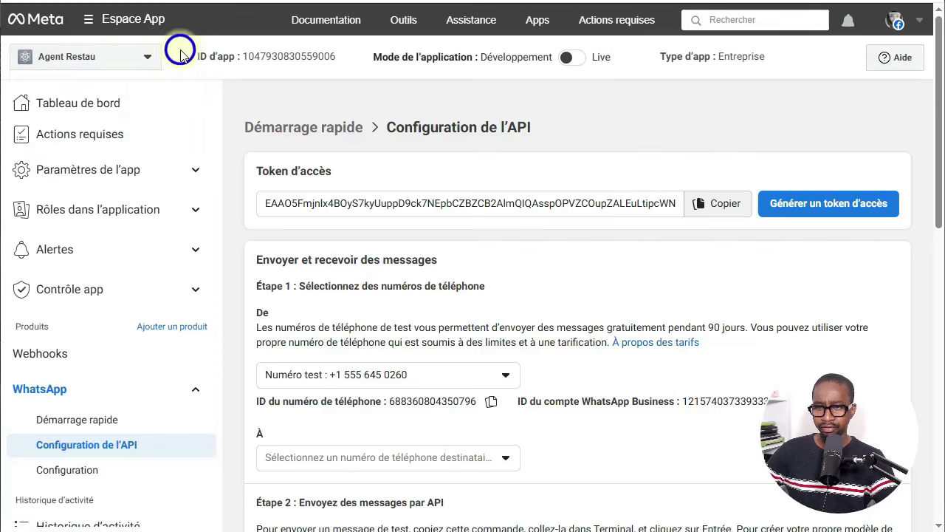
{"action": "left_click", "coordinate": [143, 57]}
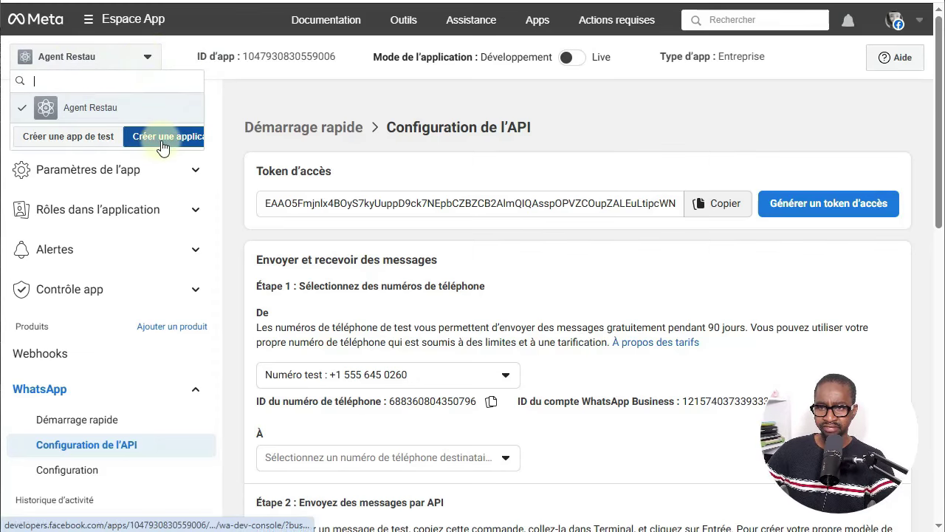
Step: Open the Agent Restau app's general settings, review the application ID and secret key fields, and expand the WhatsApp product section
{"action": "left_click", "coordinate": [217, 88]}
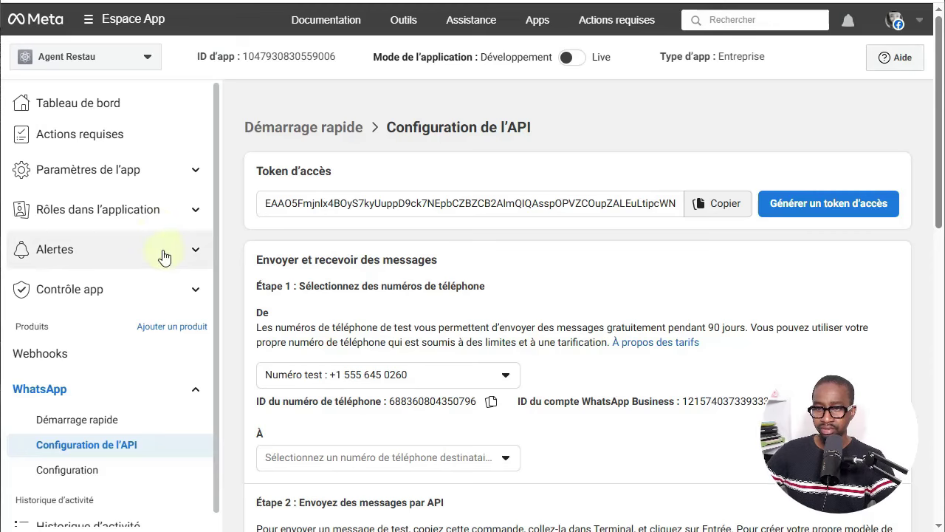
{"action": "left_click", "coordinate": [145, 180]}
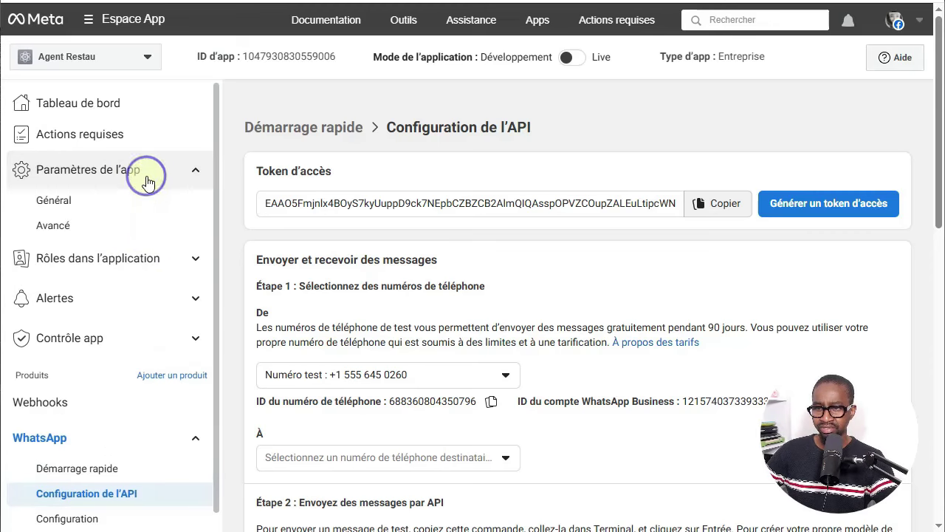
{"action": "left_click", "coordinate": [64, 201]}
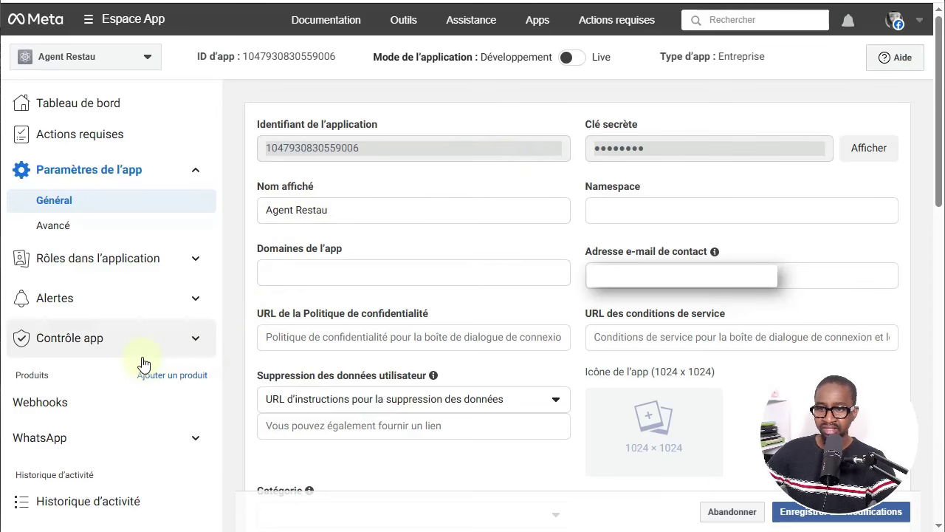
{"action": "scroll", "coordinate": [173, 340], "scroll_direction": "down", "scroll_amount": 2}
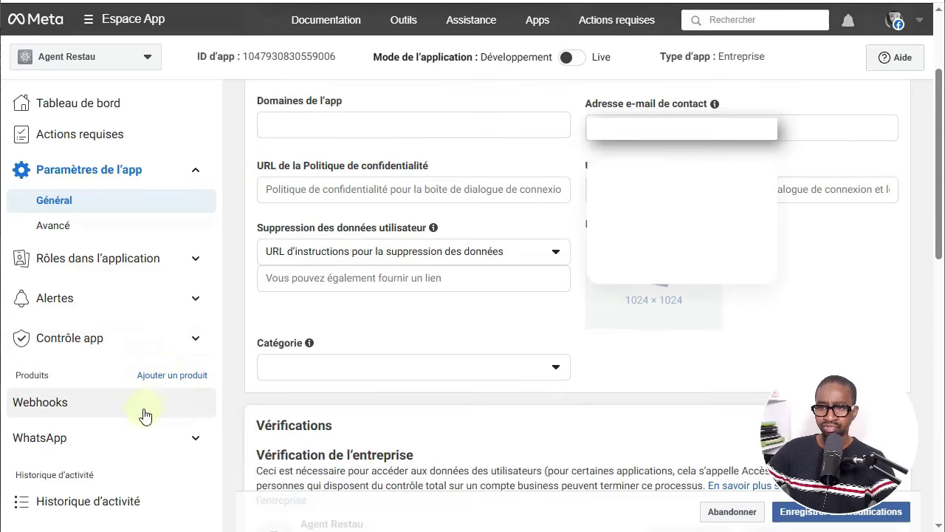
{"action": "left_click", "coordinate": [70, 441]}
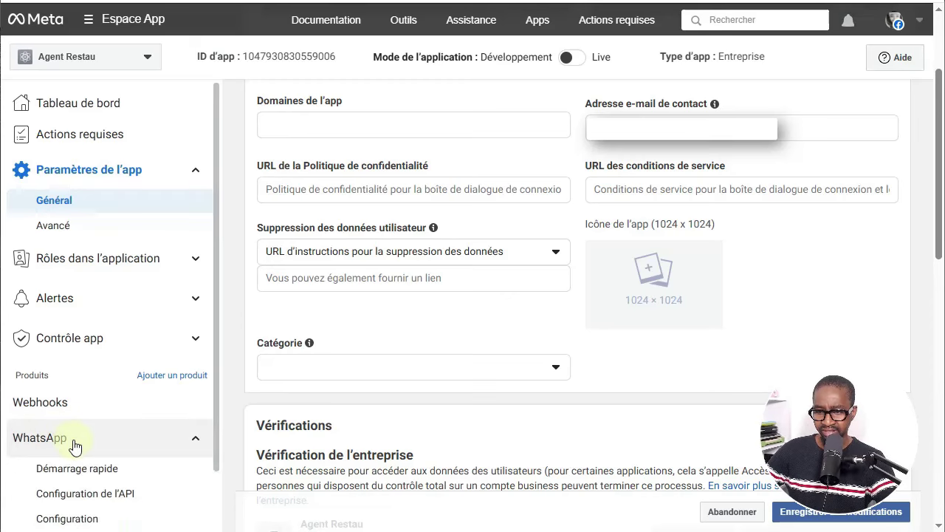
{"action": "left_click", "coordinate": [85, 430]}
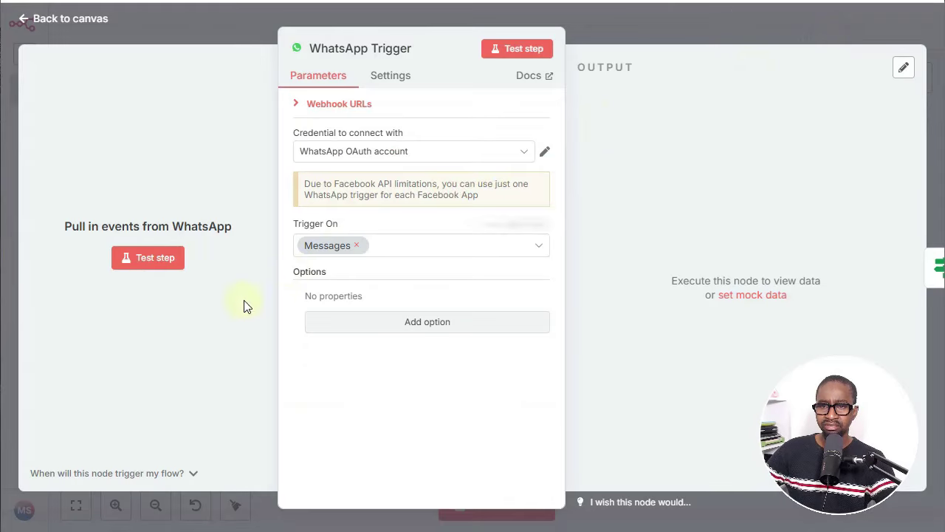
Step: Return to the n8n workflow, leave the WhatsApp Trigger node, and view the If node's condition on the incoming message type
{"action": "left_click", "coordinate": [703, 42]}
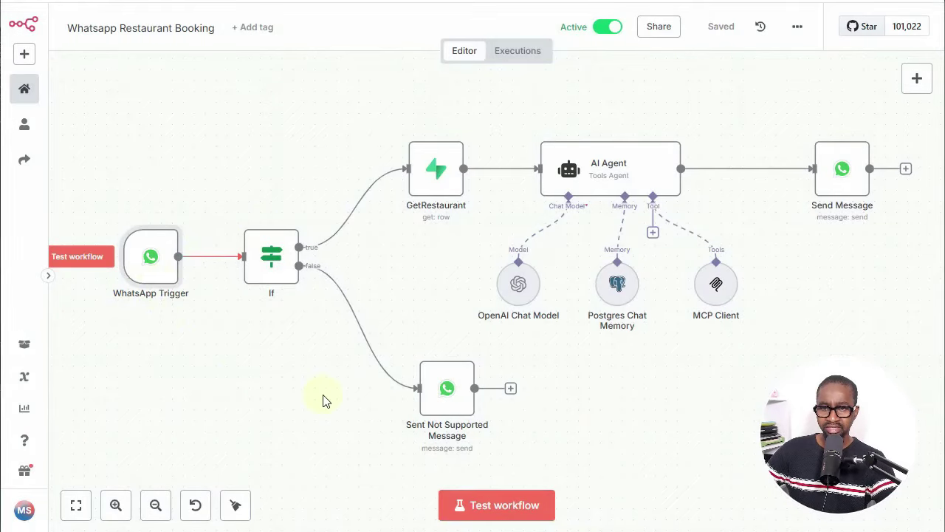
{"action": "left_click", "coordinate": [272, 266]}
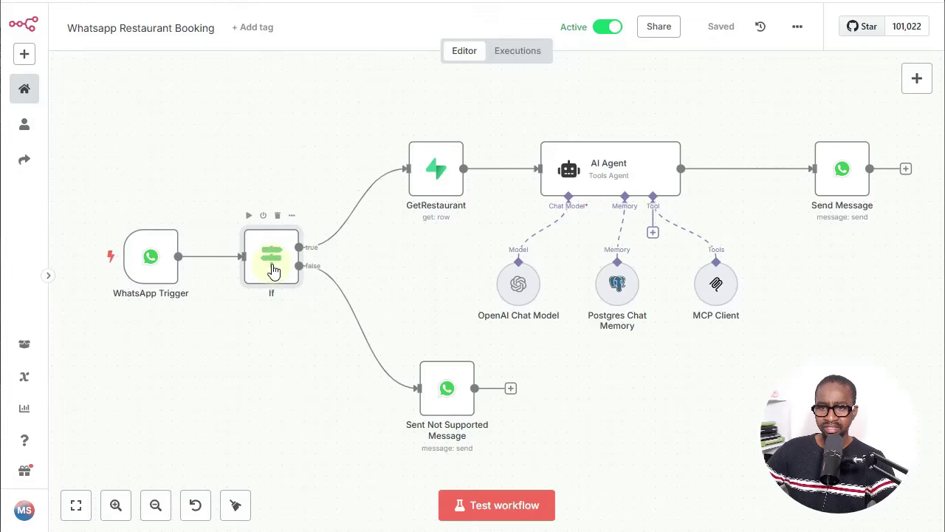
{"action": "double_click", "coordinate": [273, 267]}
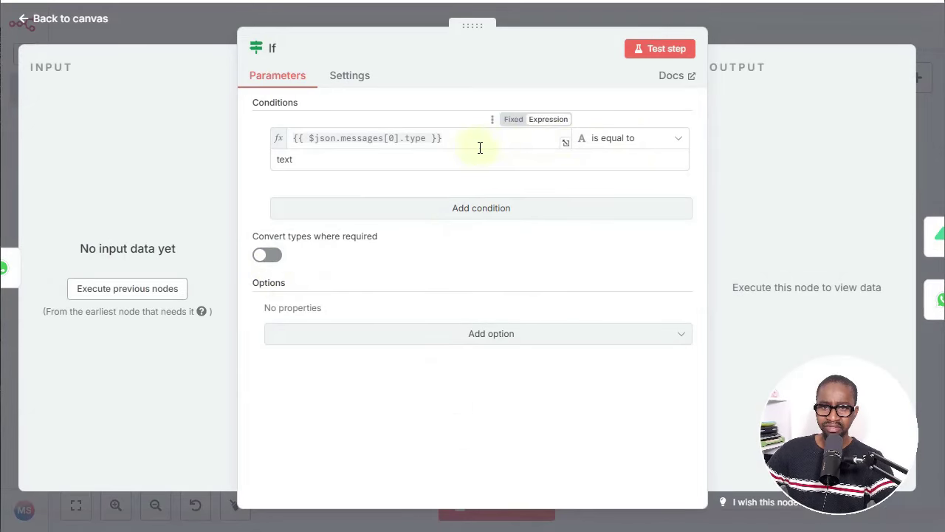
{"action": "left_click", "coordinate": [776, 26]}
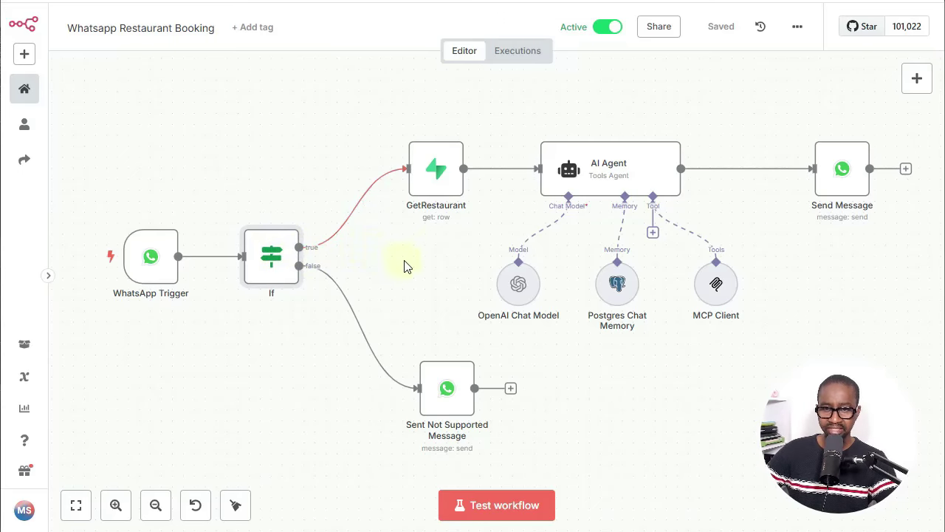
Step: Open the GetRestaurant node to show that it is a Supabase node, and return to the canvas
{"action": "double_click", "coordinate": [441, 183]}
{"action": "left_click", "coordinate": [643, 15]}
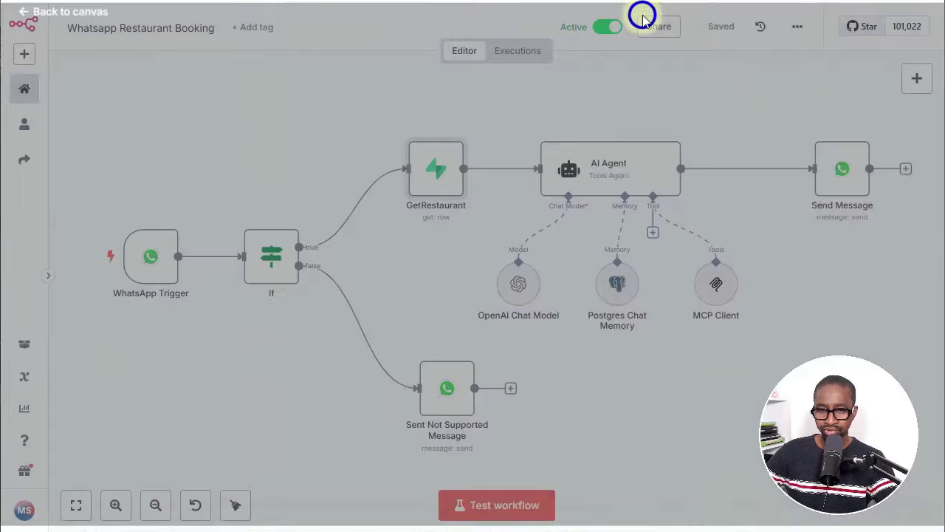
{"action": "double_click", "coordinate": [445, 182]}
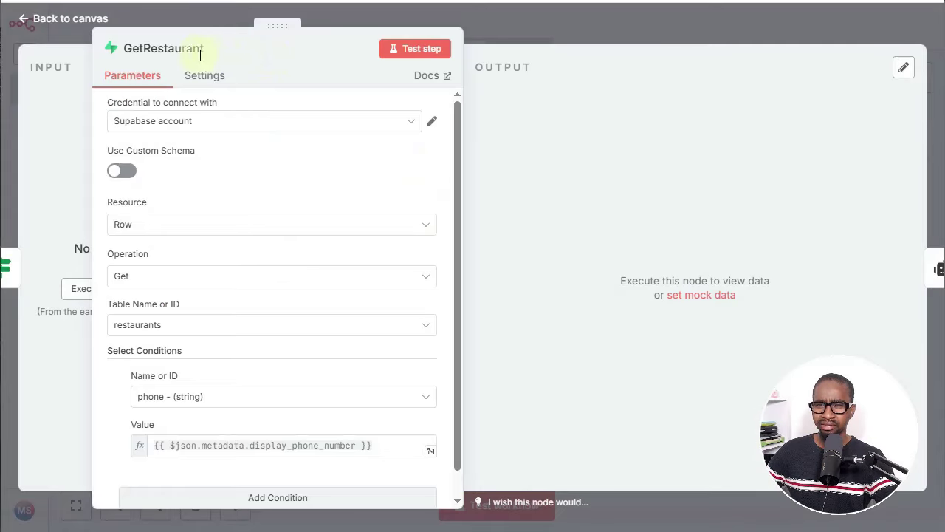
{"action": "left_click", "coordinate": [682, 17]}
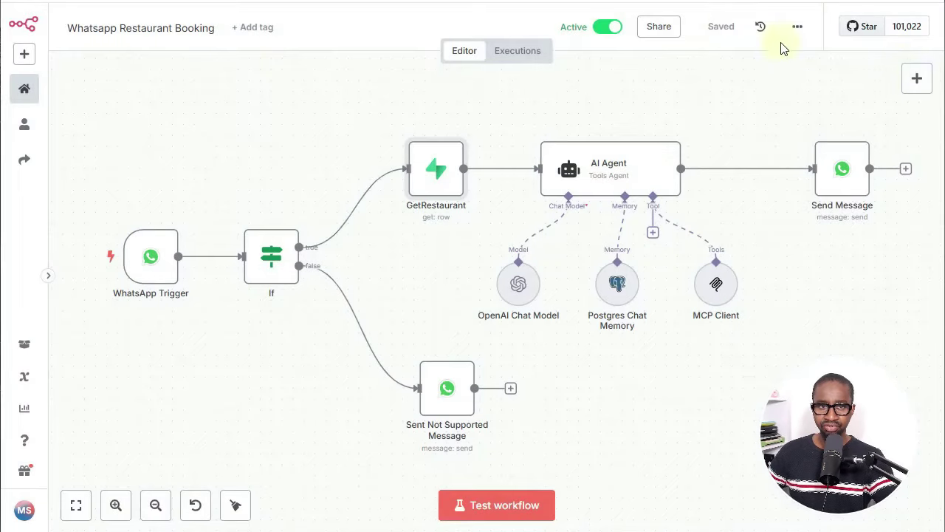
Step: Search the node library for "sup" to show where the Supabase node is found, without adding it
{"action": "left_click", "coordinate": [920, 79]}
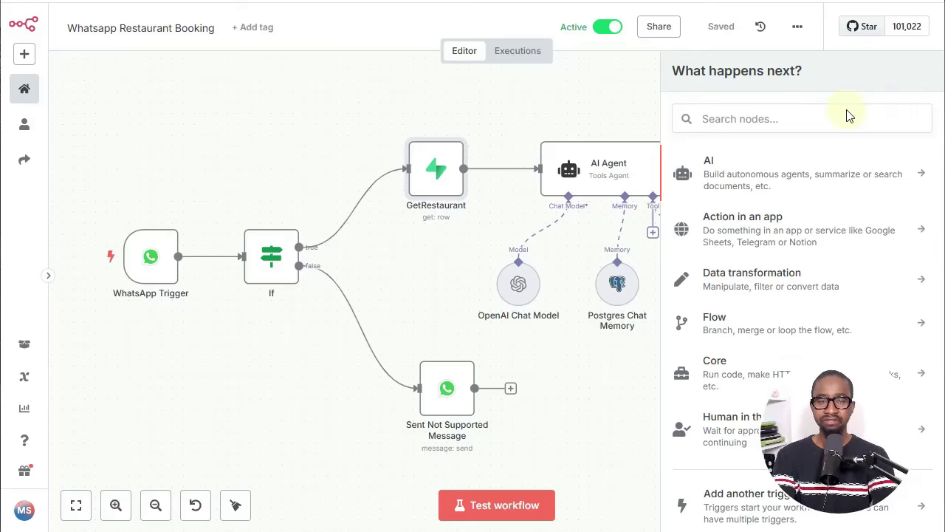
{"action": "left_click", "coordinate": [885, 115]}
{"action": "type", "text": "sup"}
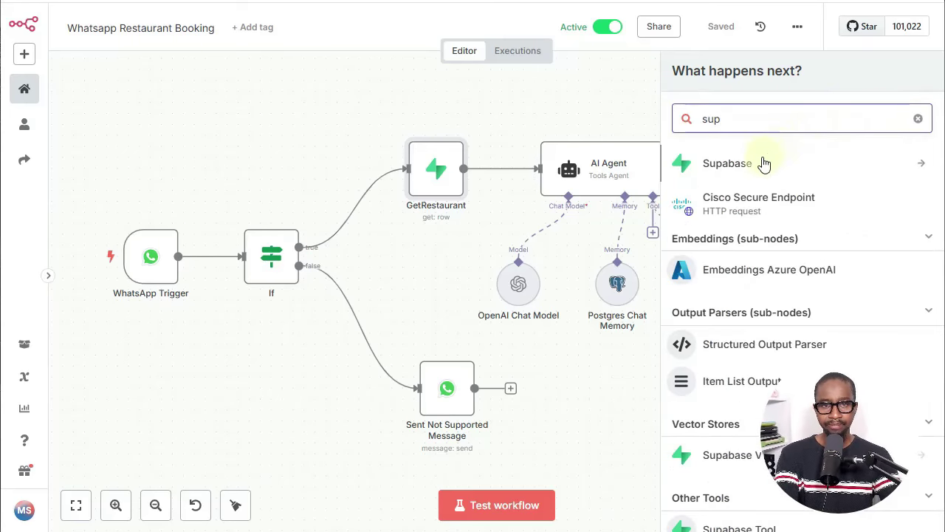
{"action": "left_click", "coordinate": [574, 98]}
Step: Review the GetRestaurant node's credential, resource, operation, table and phone condition, and return to the canvas
{"action": "left_click", "coordinate": [425, 163]}
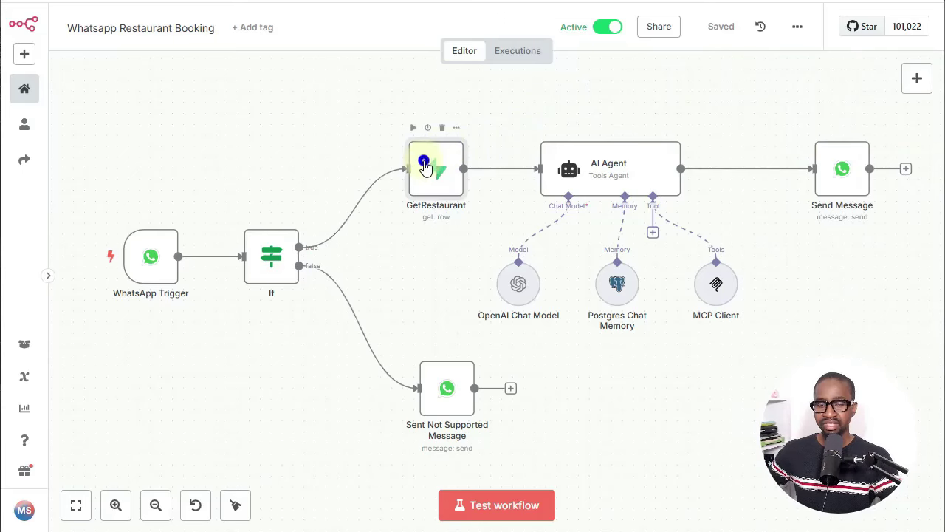
{"action": "double_click", "coordinate": [426, 167]}
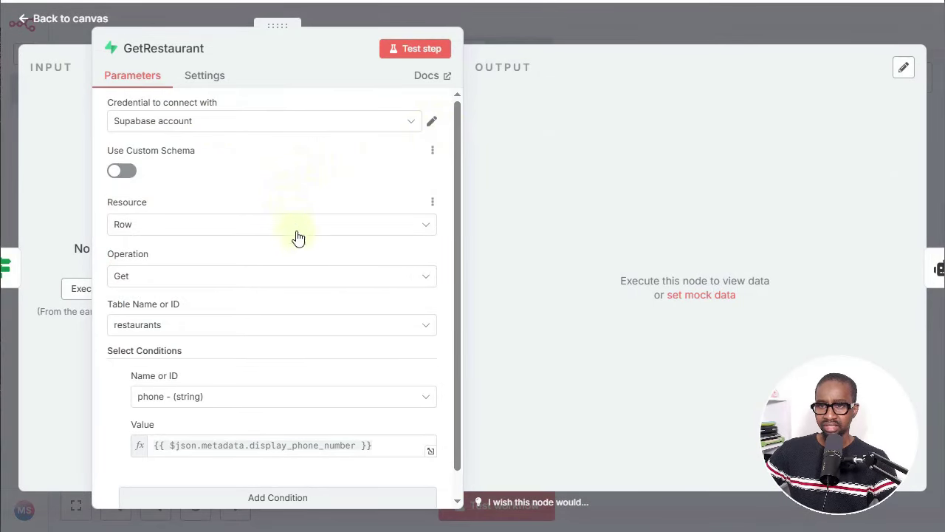
{"action": "scroll", "coordinate": [158, 243], "scroll_direction": "down", "scroll_amount": 1}
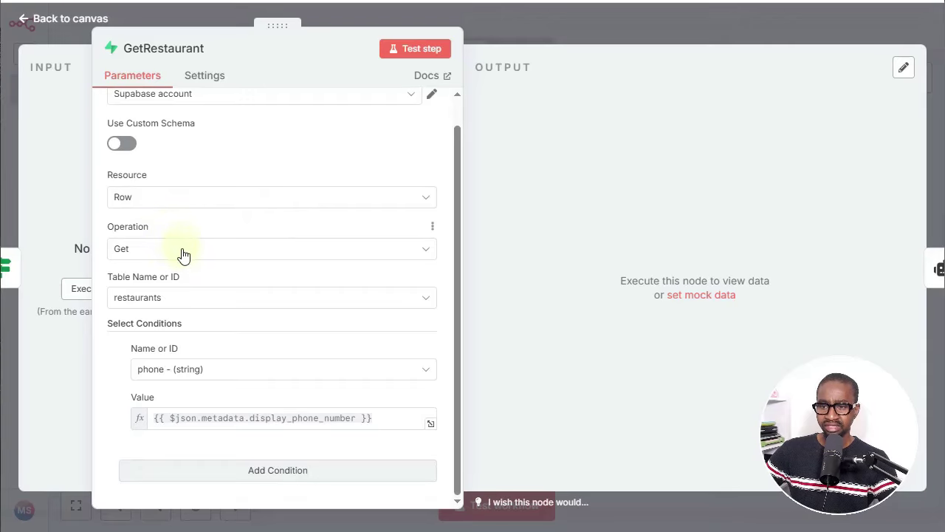
{"action": "scroll", "coordinate": [228, 280], "scroll_direction": "up", "scroll_amount": 1}
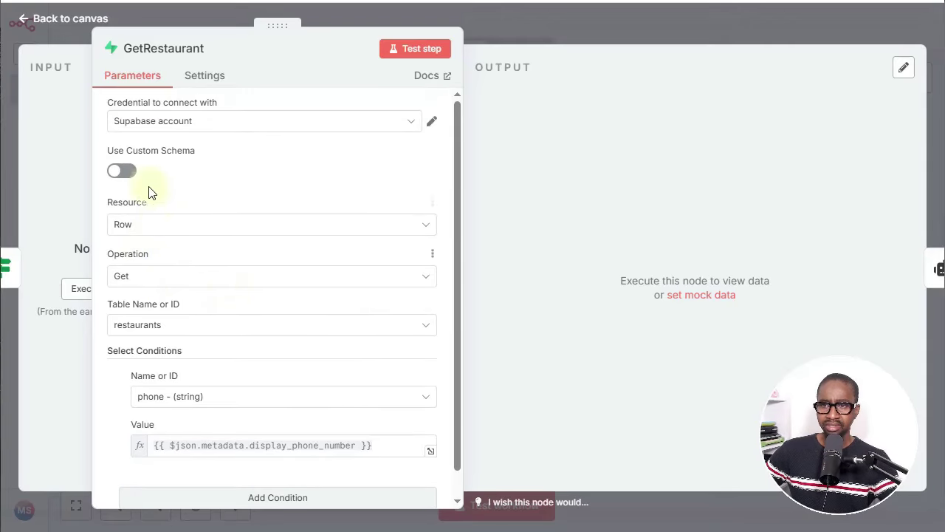
{"action": "left_click", "coordinate": [700, 31]}
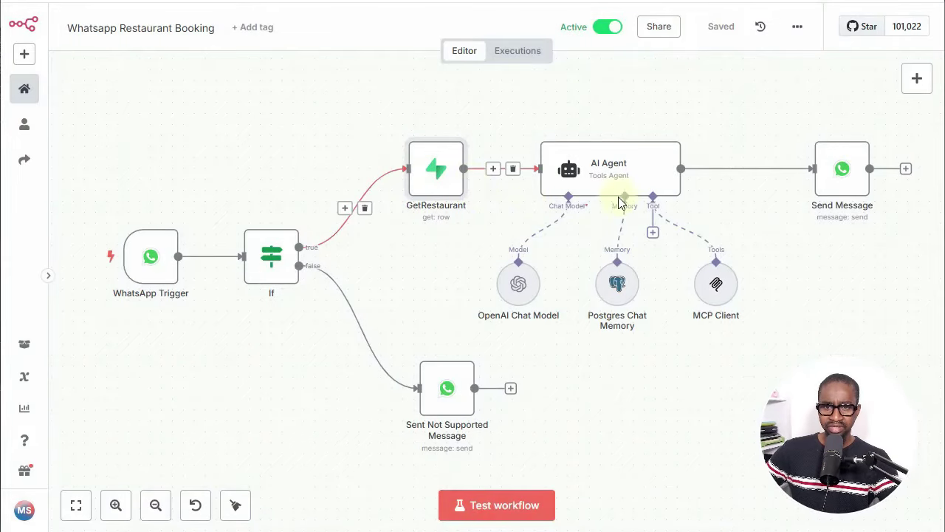
Step: Open the AI Agent node and read through its user prompt and system message
{"action": "double_click", "coordinate": [622, 178]}
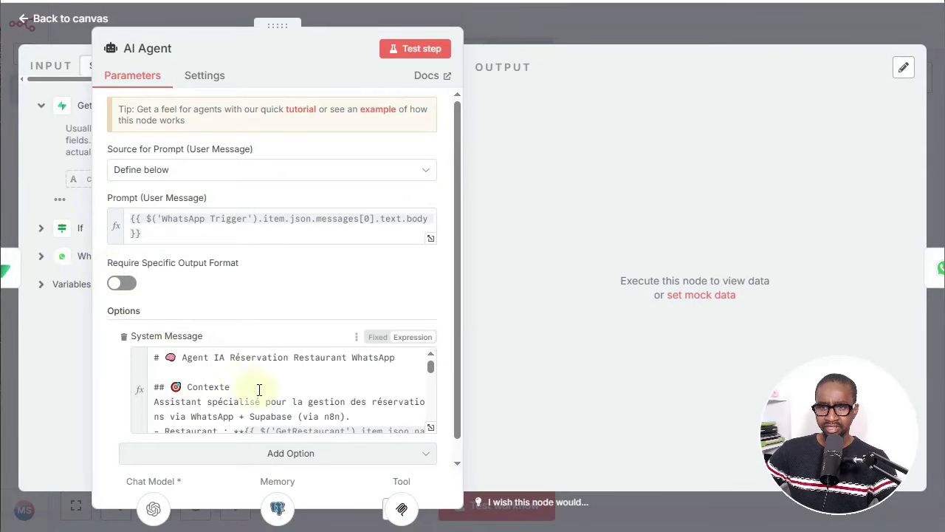
{"action": "scroll", "coordinate": [270, 377], "scroll_direction": "down", "scroll_amount": 5}
{"action": "scroll", "coordinate": [270, 376], "scroll_direction": "up", "scroll_amount": 3}
{"action": "left_click", "coordinate": [310, 390]}
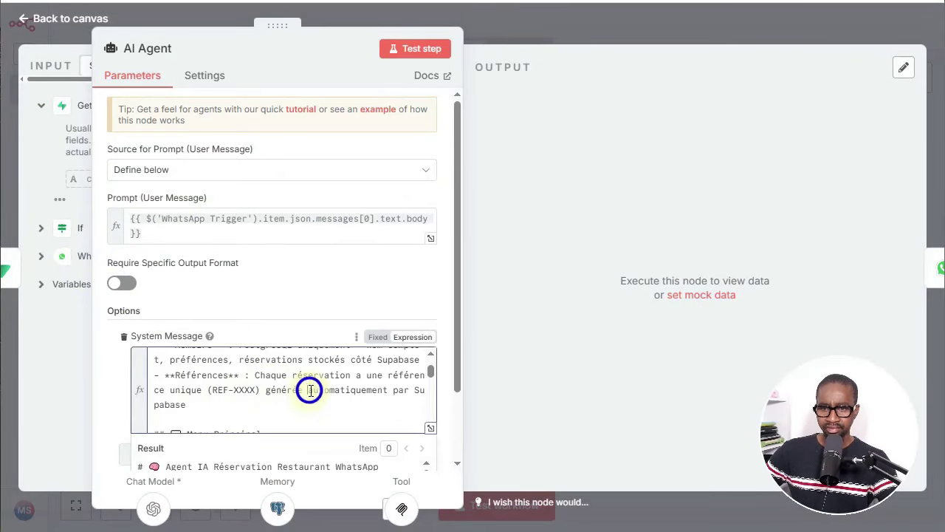
{"action": "scroll", "coordinate": [312, 389], "scroll_direction": "down", "scroll_amount": 3}
{"action": "left_click", "coordinate": [629, 19]}
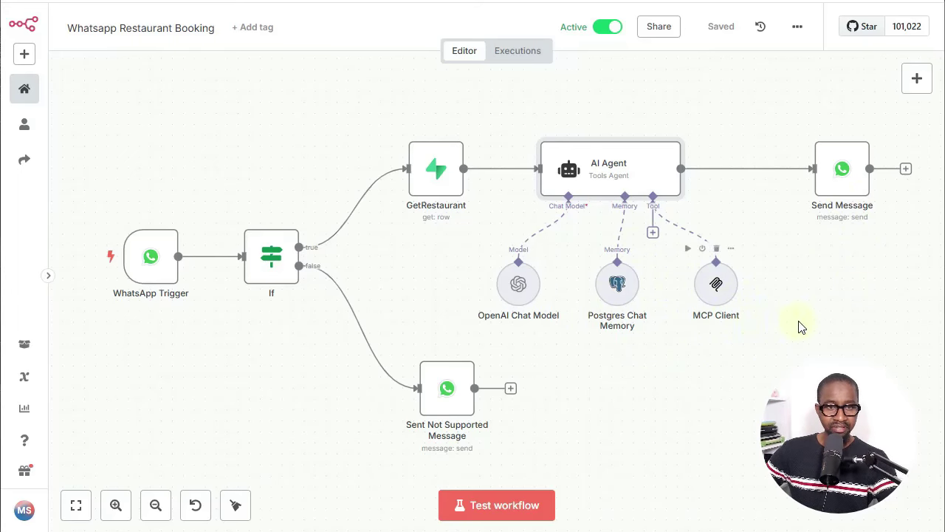
Step: Open the Send Message node at the end of the workflow for a brief look and close it
{"action": "left_click", "coordinate": [843, 181]}
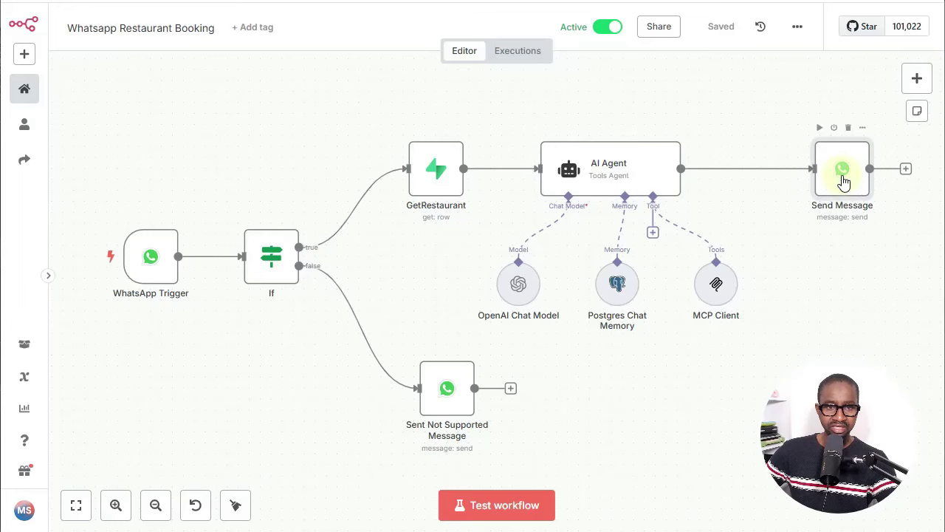
{"action": "double_click", "coordinate": [843, 182]}
{"action": "left_click", "coordinate": [799, 17]}
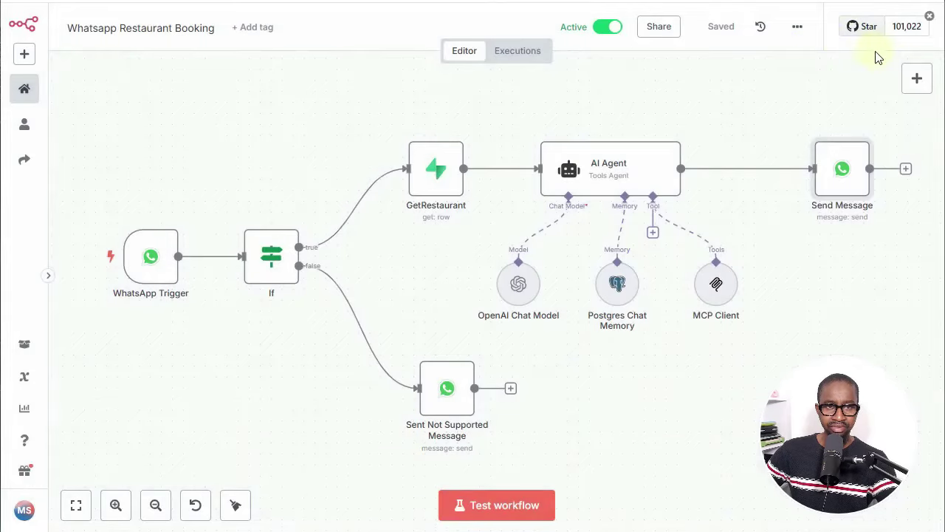
Step: Search the node library for "what" and choose WhatsApp Business Cloud to show the node used for sending messages
{"action": "left_click", "coordinate": [916, 74]}
{"action": "left_click", "coordinate": [837, 122]}
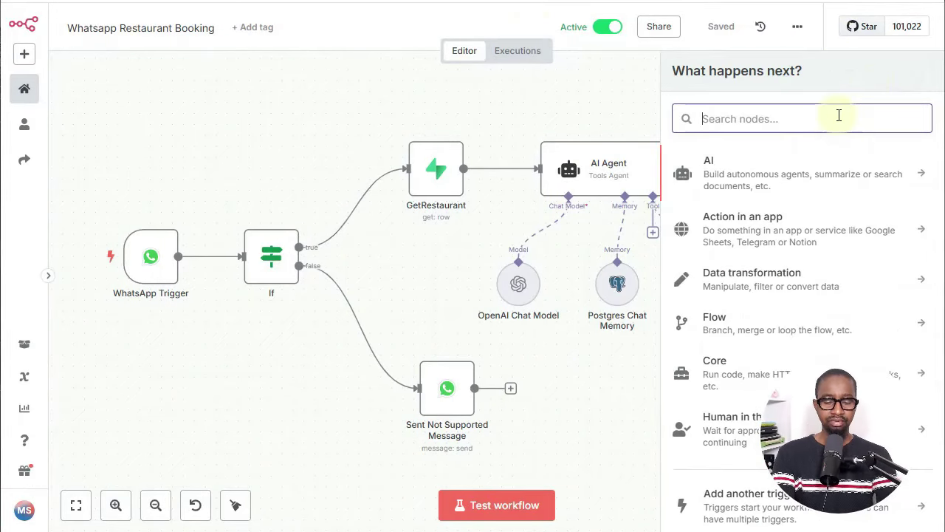
{"action": "type", "text": "what"}
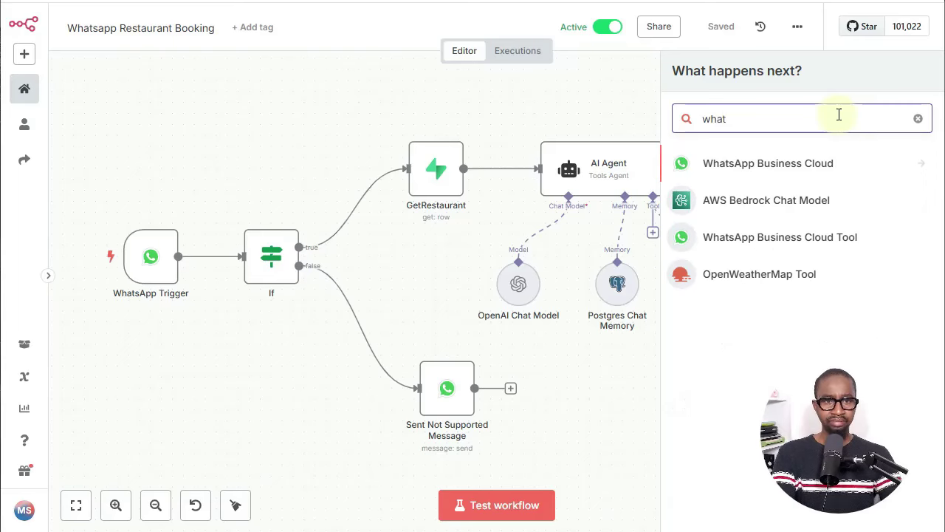
{"action": "left_click", "coordinate": [840, 165]}
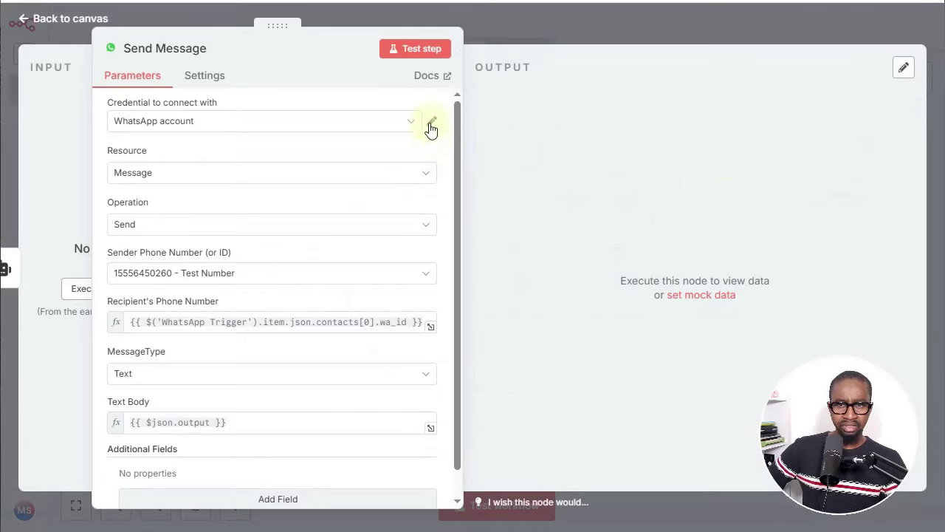
Step: View the Send Message node's WhatsApp account credential and check its Business Account ID against the API configuration page on Meta for Developers
{"action": "left_click", "coordinate": [433, 122]}
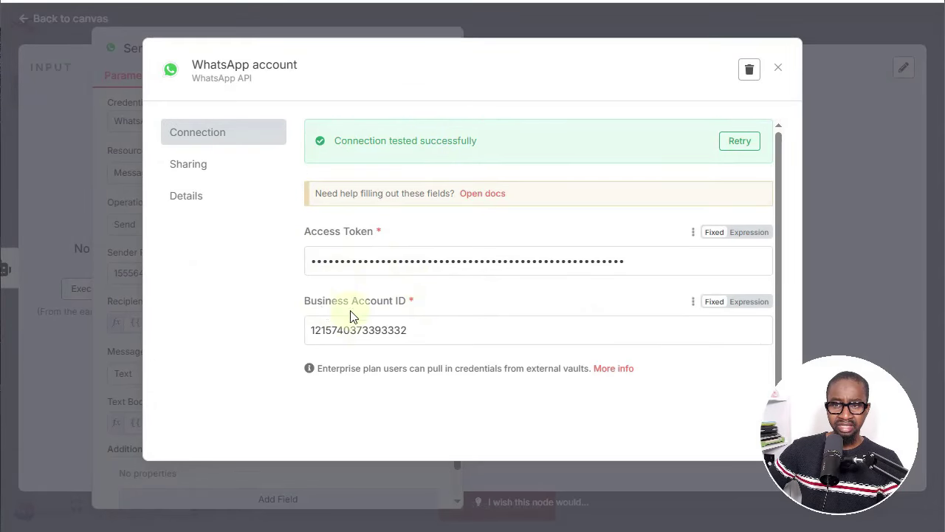
{"action": "double_click", "coordinate": [387, 333]}
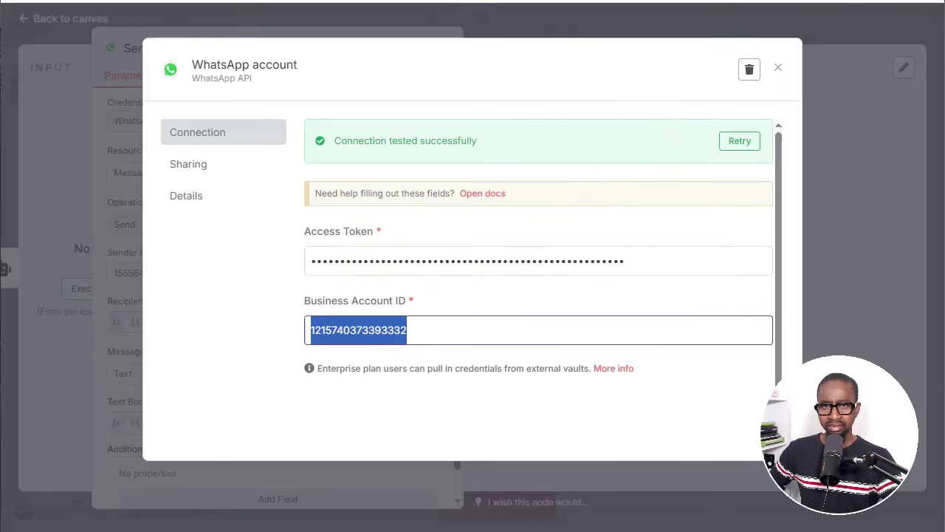
{"action": "key", "text": "ctrl+Tab"}
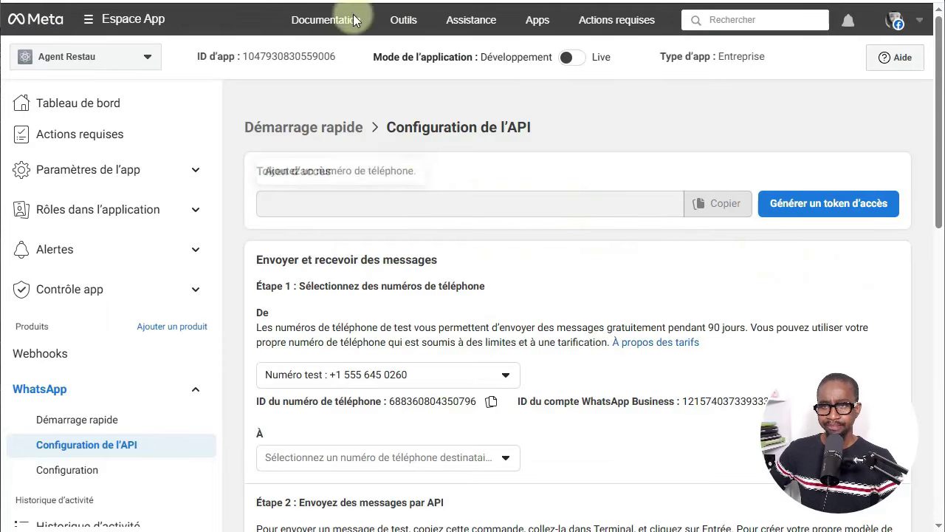
{"action": "key", "text": "ctrl+shift+Tab"}
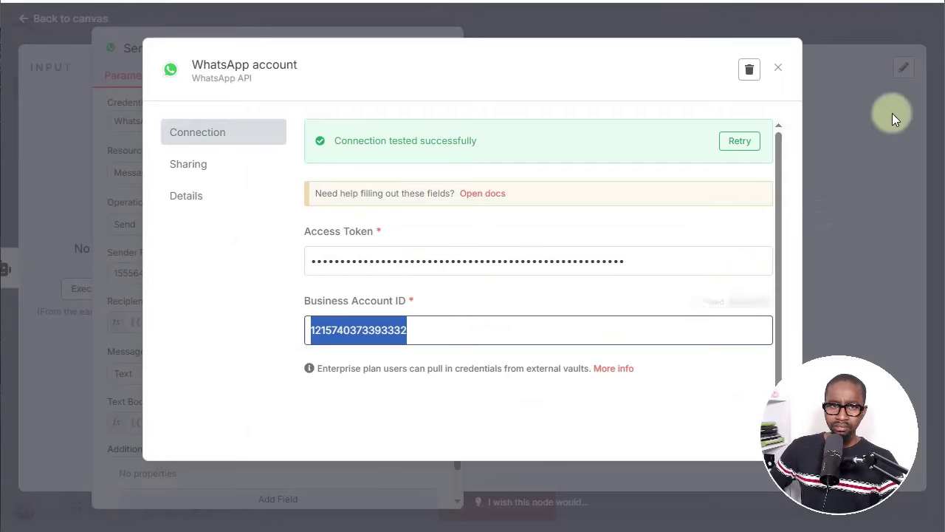
{"action": "left_click", "coordinate": [859, 27]}
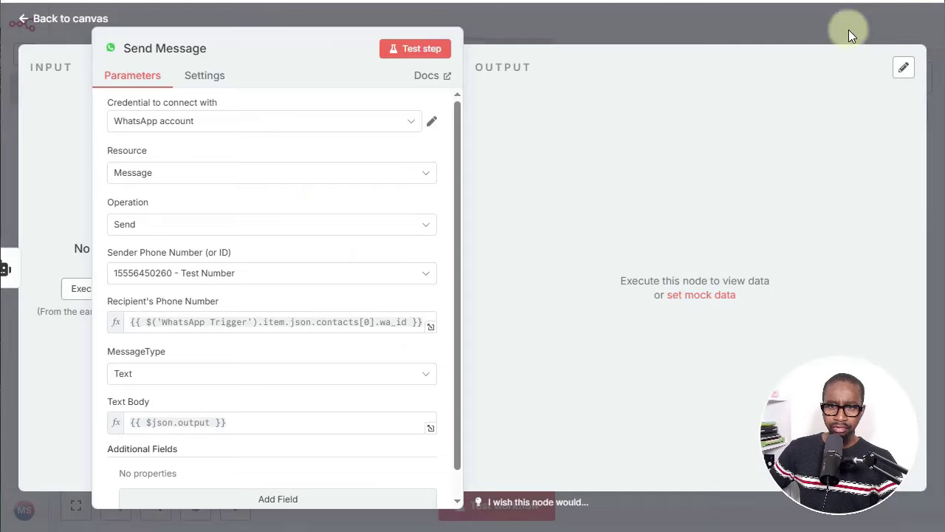
{"action": "left_click", "coordinate": [770, 35]}
Step: Deactivate the Whatsapp Restaurant Booking workflow and start a test run that listens for a WhatsApp event
{"action": "left_click", "coordinate": [612, 28]}
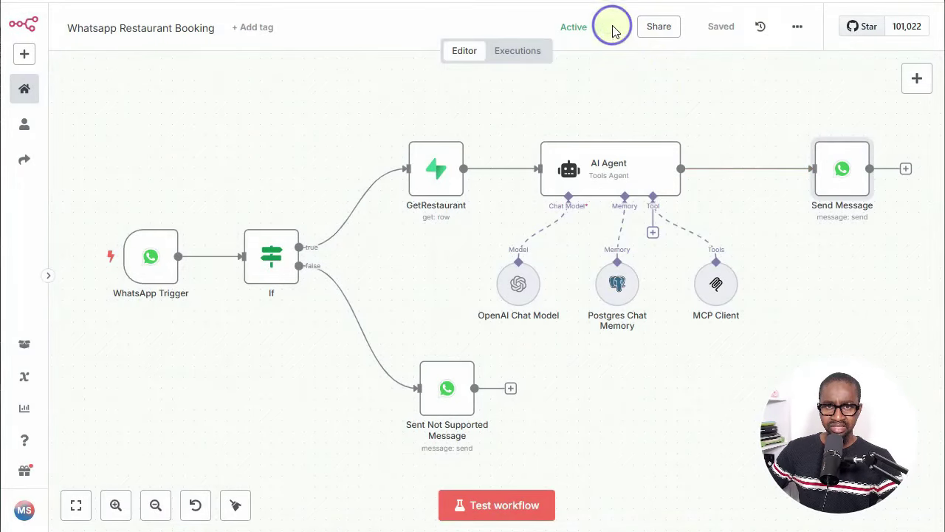
{"action": "left_click", "coordinate": [506, 510]}
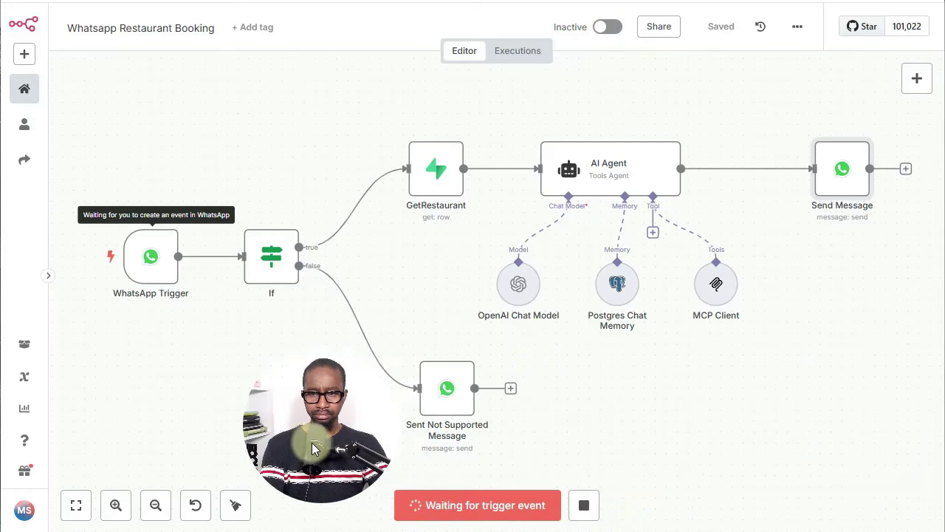
Step: Switch to WhatsApp, send "Bonjour" to the Agent Restau chat, and return to n8n to watch the workflow run
{"action": "key", "text": "alt+Tab"}
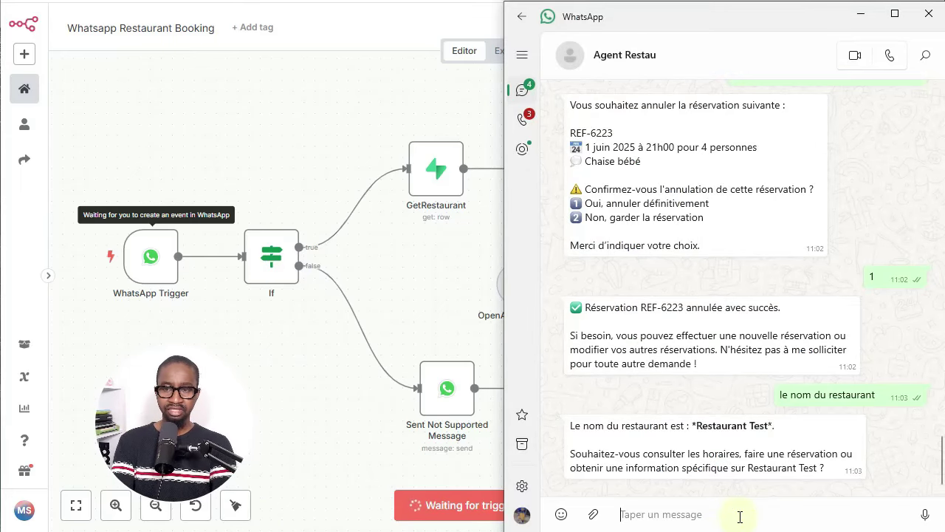
{"action": "type", "text": "Bonjour"}
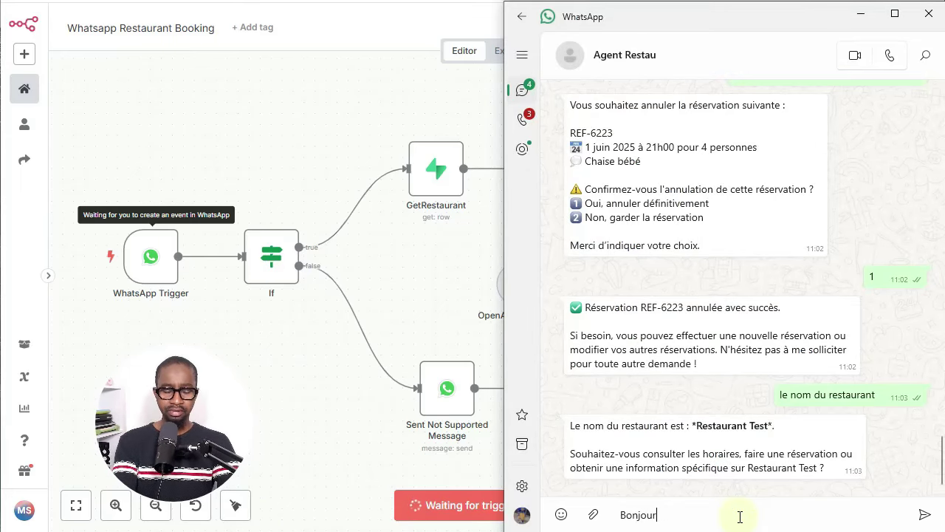
{"action": "key", "text": "Return"}
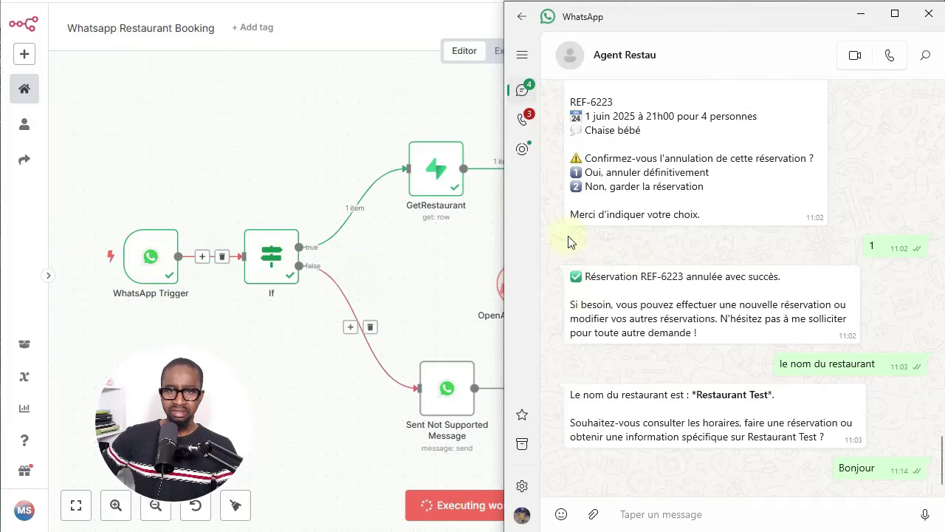
{"action": "left_click", "coordinate": [449, 266]}
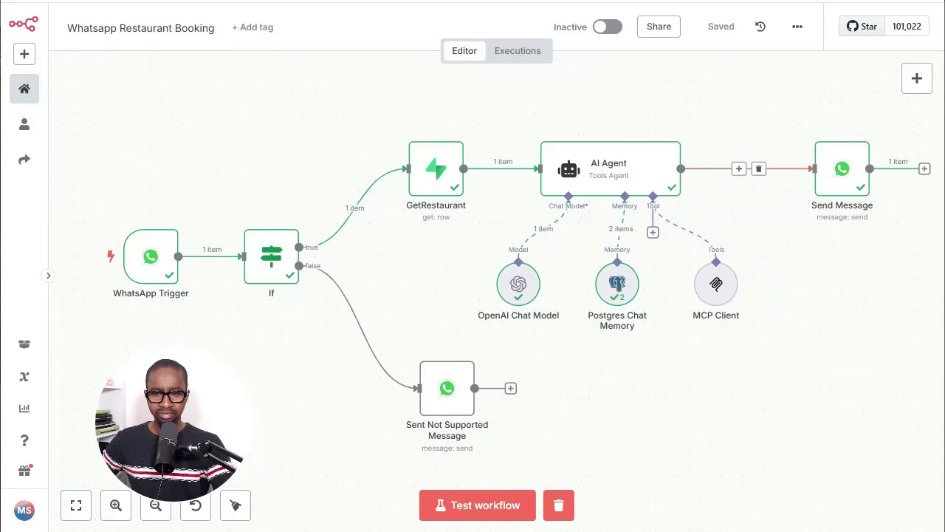
Step: Read the agent's reply in WhatsApp, send "quelles sont mes reservations en cours", and return to the n8n workflow
{"action": "key", "text": "alt+Tab"}
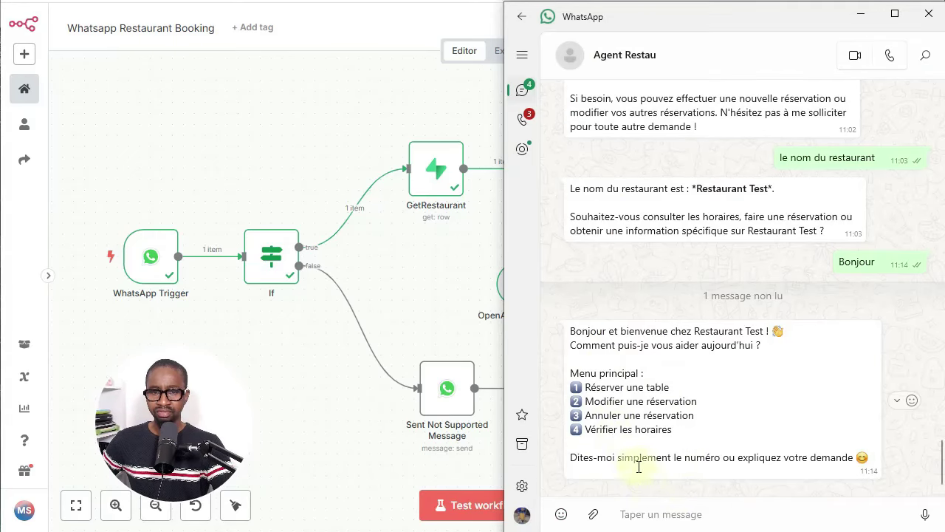
{"action": "left_click", "coordinate": [664, 510]}
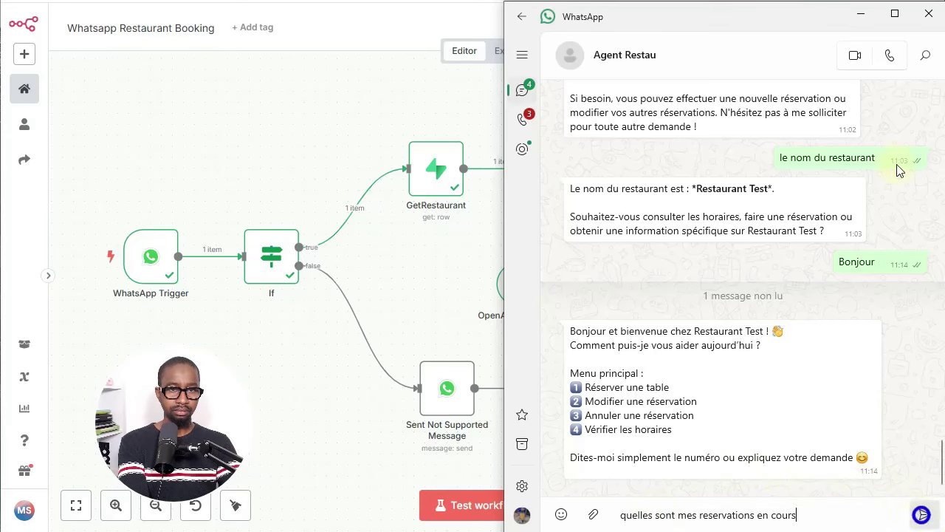
{"action": "left_click", "coordinate": [925, 515]}
{"action": "left_click", "coordinate": [861, 15]}
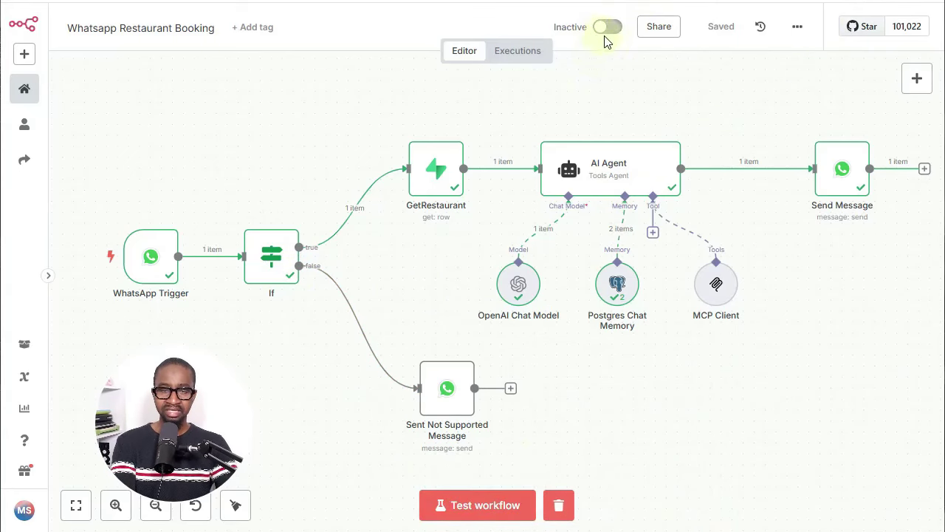
Step: Start another test run, resend "quelles sont mes reservations en cours" in the WhatsApp chat, and check the agent's reply
{"action": "left_click", "coordinate": [478, 506]}
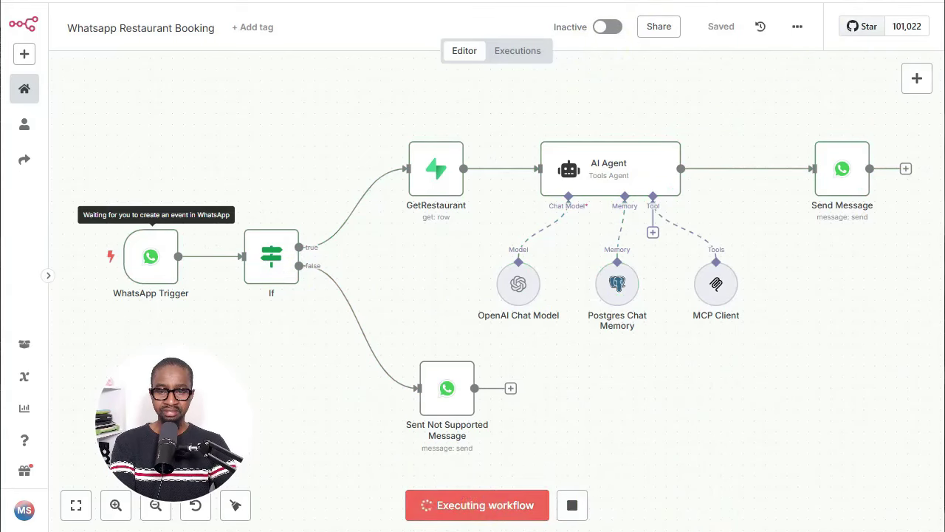
{"action": "key", "text": "alt+Tab"}
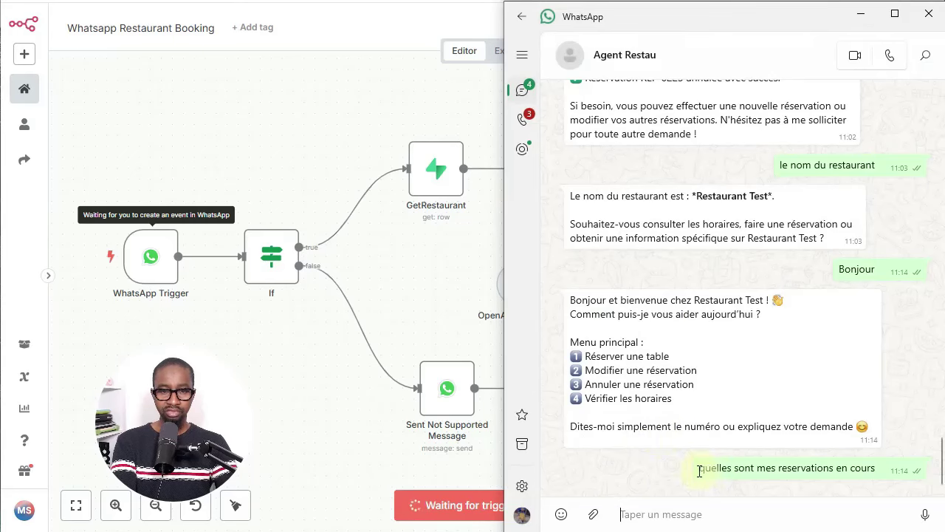
{"action": "left_click_drag", "start_coordinate": [700, 471], "coordinate": [881, 481]}
{"action": "key", "text": "ctrl+c"}
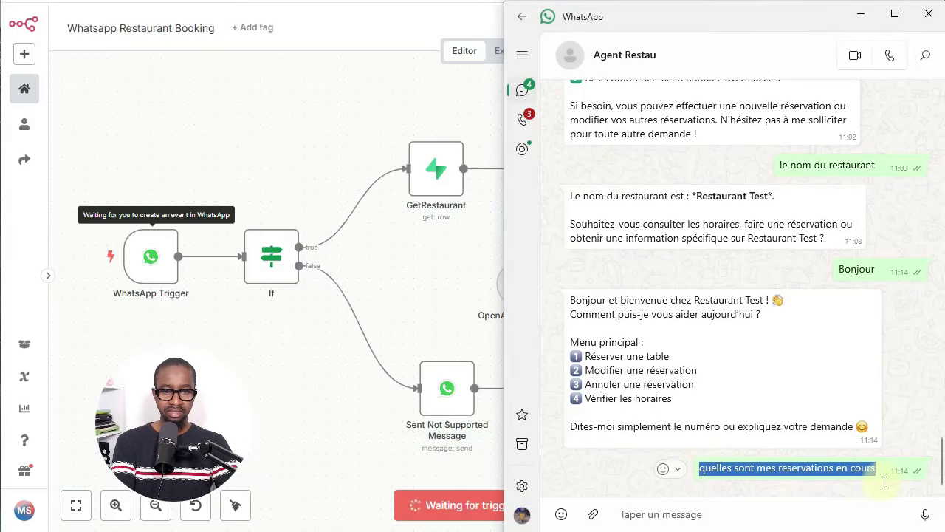
{"action": "left_click", "coordinate": [724, 521]}
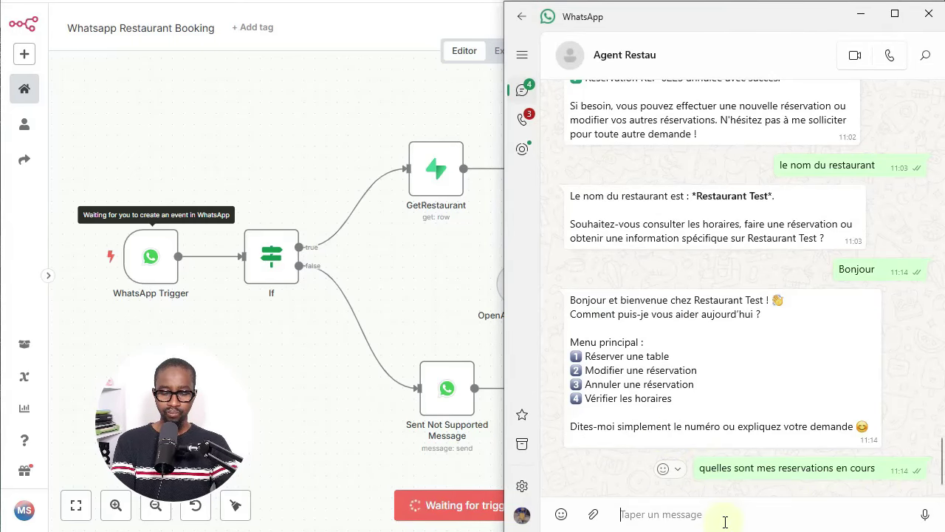
{"action": "key", "text": "ctrl+v"}
{"action": "key", "text": "Return"}
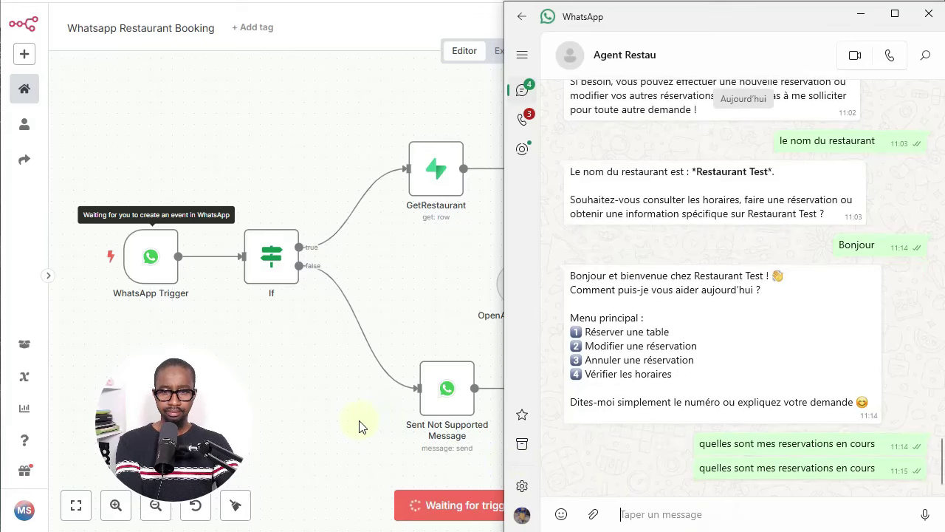
{"action": "left_click", "coordinate": [356, 432]}
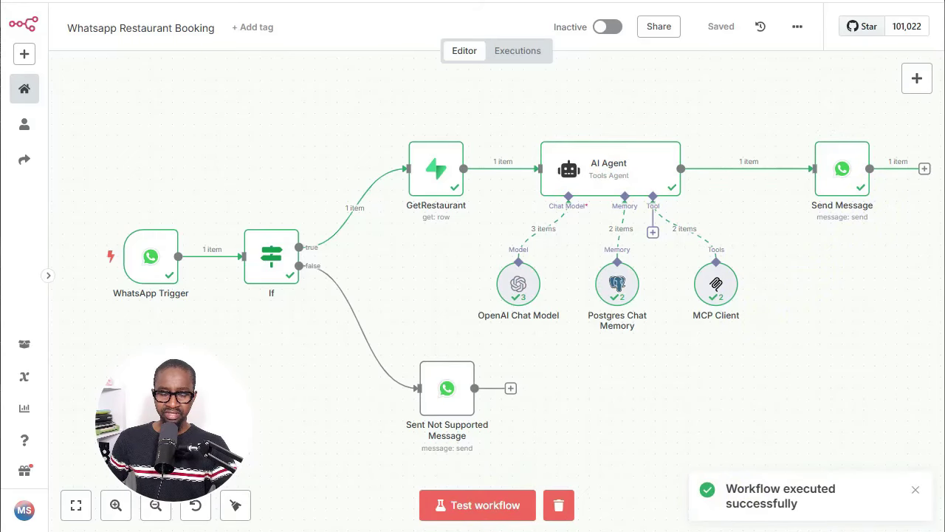
{"action": "key", "text": "alt+Tab"}
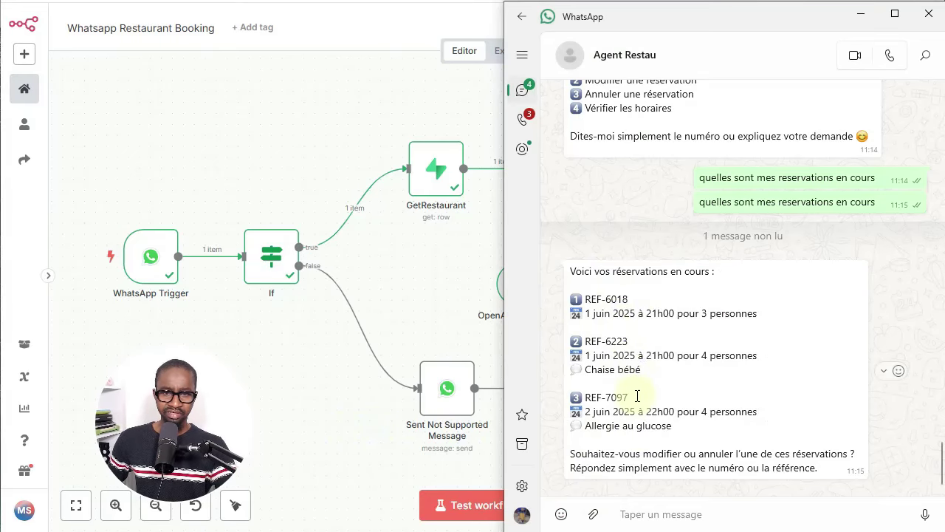
{"action": "left_click", "coordinate": [362, 432]}
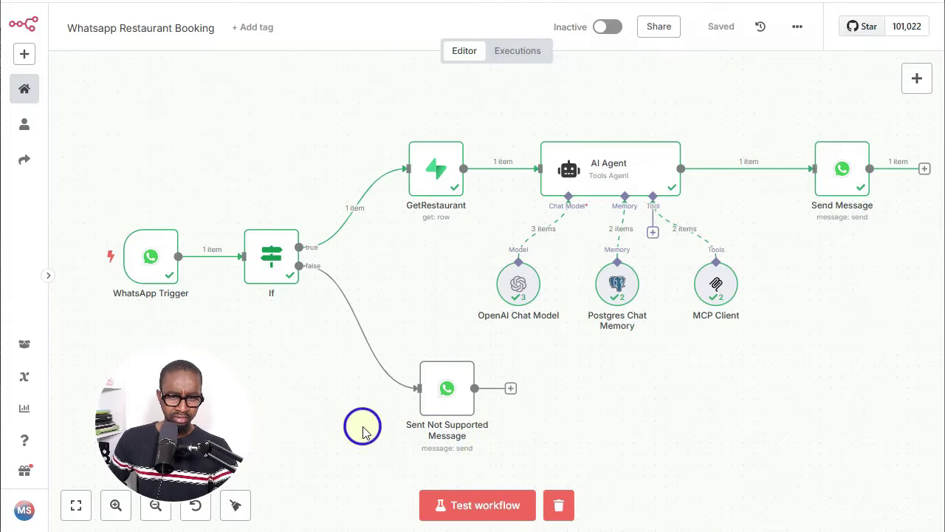
Step: Open the AI Agent node's logs and examine the input and output of the first MCP Client call, GetClient
{"action": "double_click", "coordinate": [618, 165]}
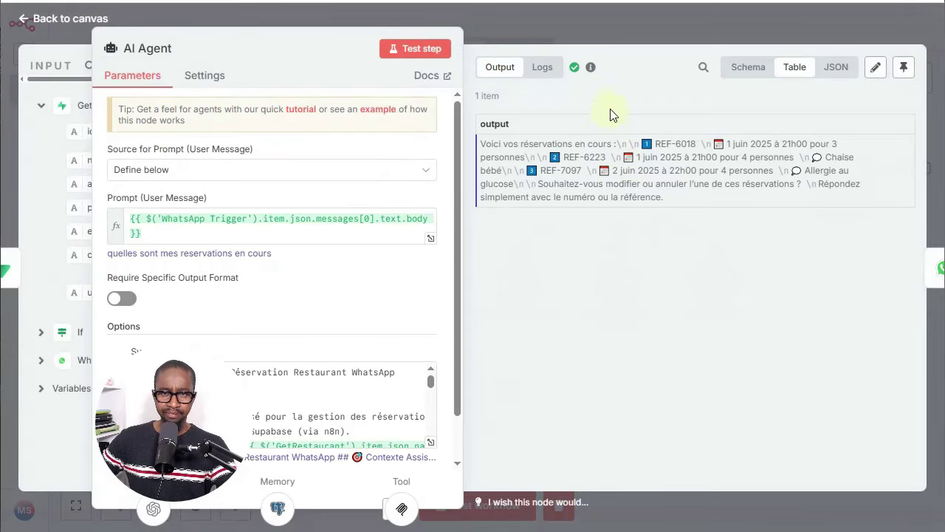
{"action": "left_click", "coordinate": [542, 70]}
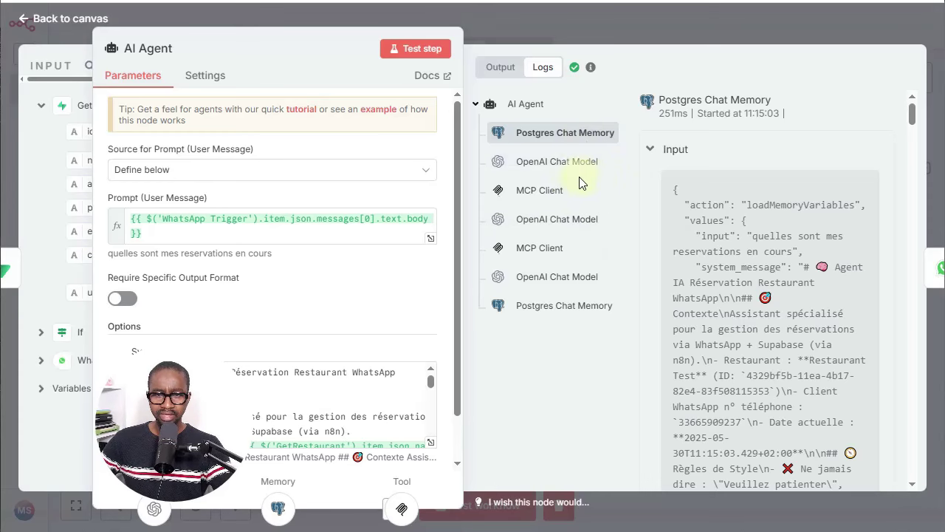
{"action": "left_click", "coordinate": [559, 169]}
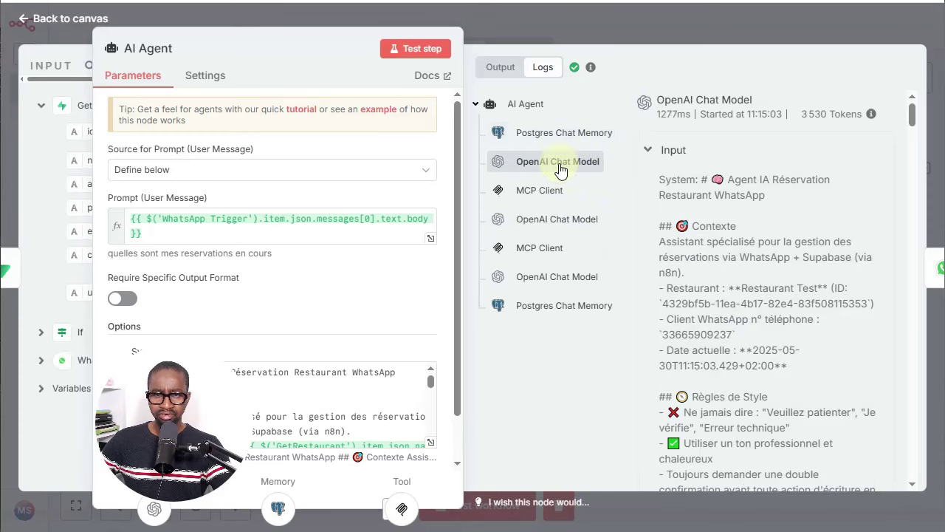
{"action": "left_click", "coordinate": [536, 201]}
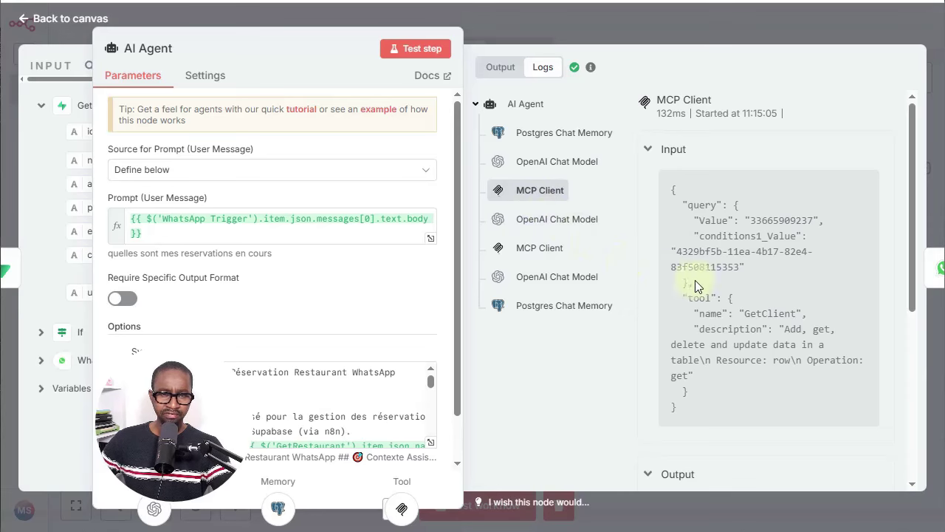
{"action": "left_click_drag", "start_coordinate": [750, 314], "coordinate": [798, 313]}
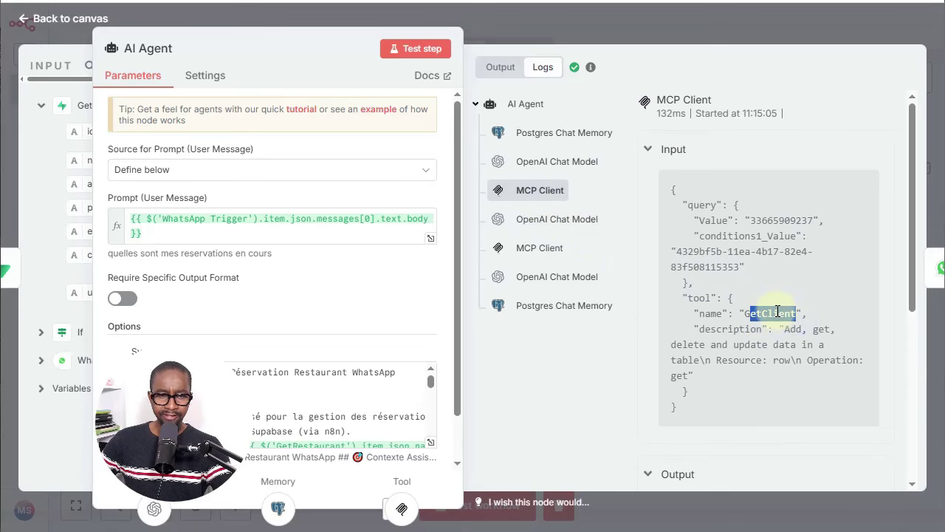
{"action": "scroll", "coordinate": [776, 312], "scroll_direction": "down", "scroll_amount": 5}
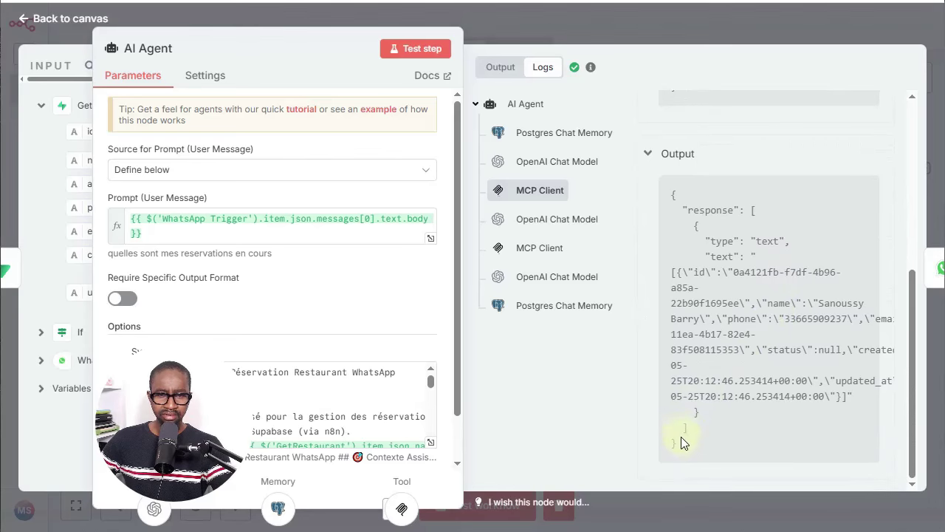
{"action": "left_click_drag", "start_coordinate": [683, 441], "coordinate": [665, 188]}
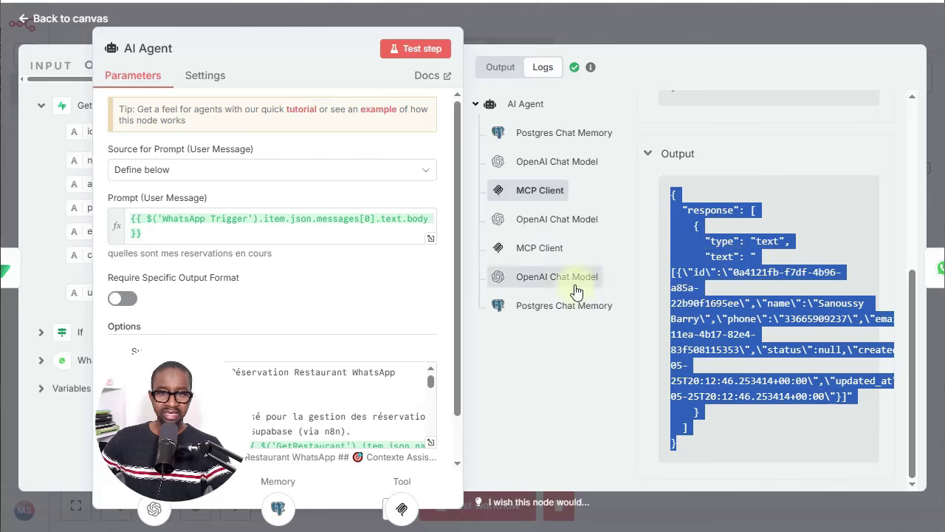
Step: Examine the second MCP Client call in the logs, focusing on the GetReservations tool name and its Field_Value input
{"action": "left_click", "coordinate": [547, 254]}
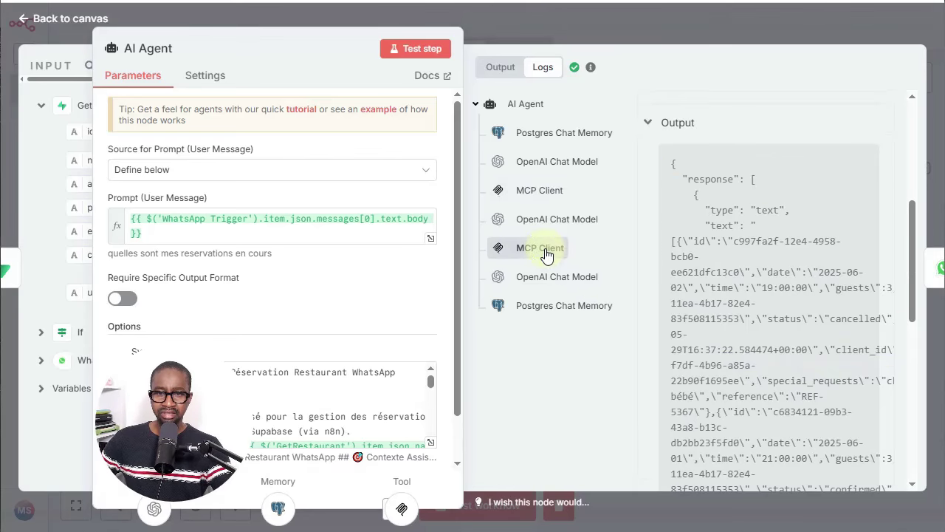
{"action": "scroll", "coordinate": [757, 259], "scroll_direction": "up", "scroll_amount": 5}
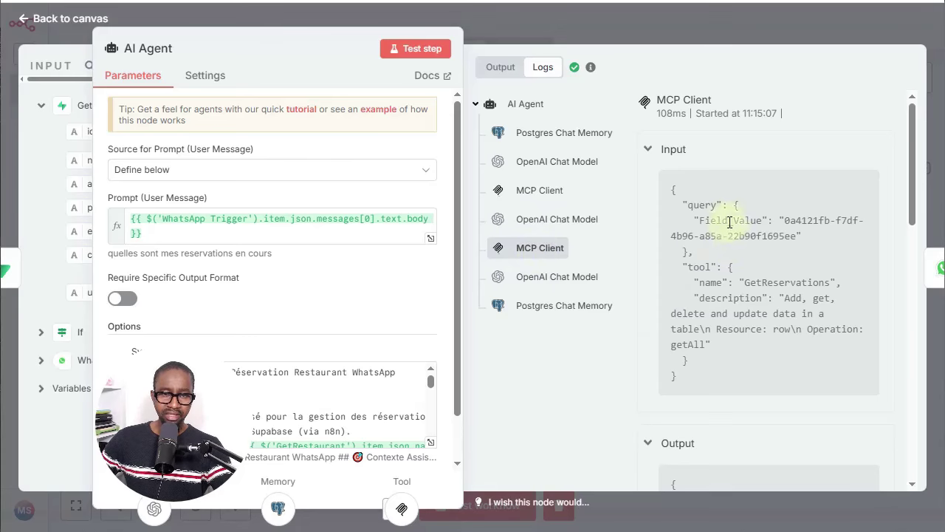
{"action": "double_click", "coordinate": [767, 282]}
{"action": "left_click_drag", "start_coordinate": [807, 233], "coordinate": [787, 221]}
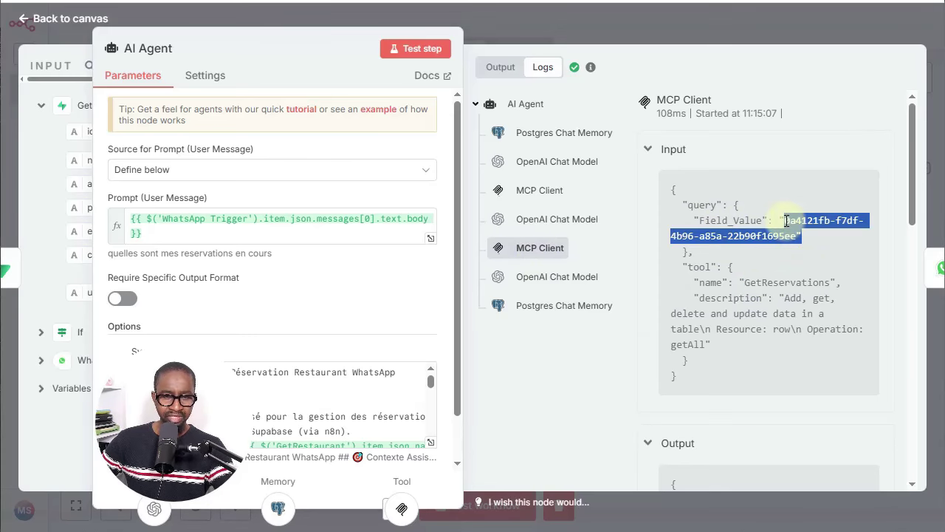
{"action": "left_click", "coordinate": [790, 287]}
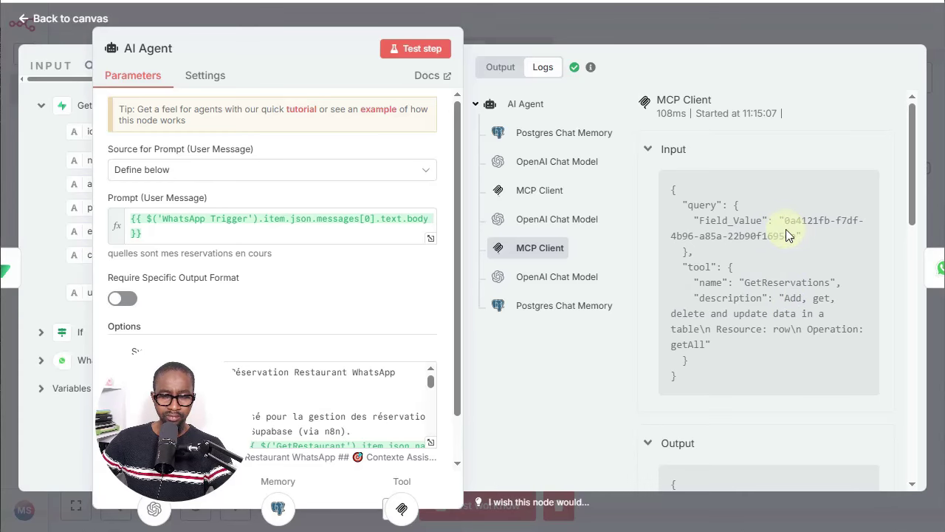
{"action": "left_click_drag", "start_coordinate": [791, 236], "coordinate": [782, 216]}
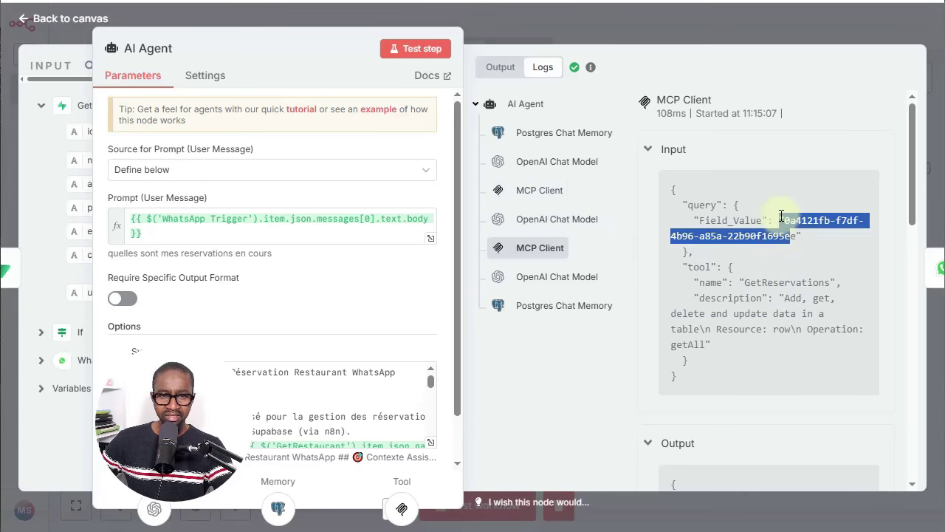
Step: Compare the client id in the GetClient output with the GetReservations input, and review the returned reservations
{"action": "left_click", "coordinate": [517, 190]}
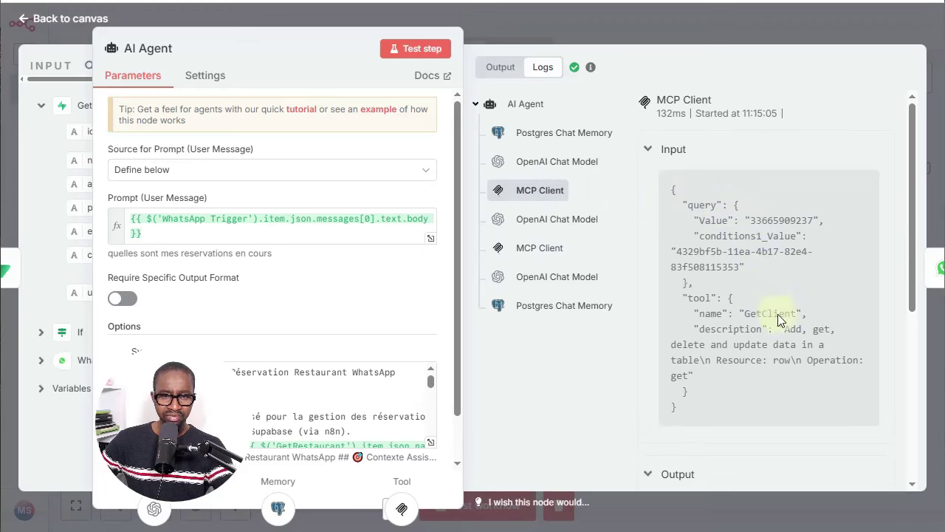
{"action": "scroll", "coordinate": [779, 319], "scroll_direction": "down", "scroll_amount": 5}
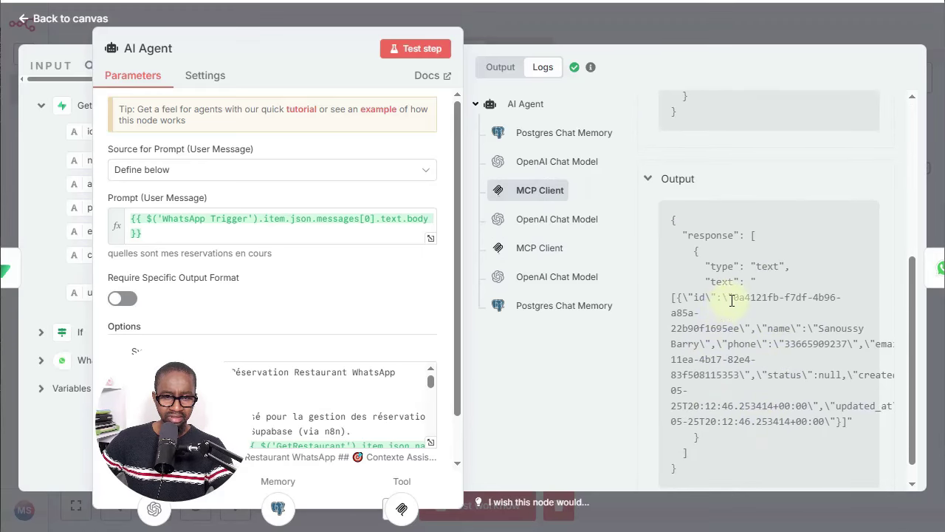
{"action": "left_click", "coordinate": [555, 251]}
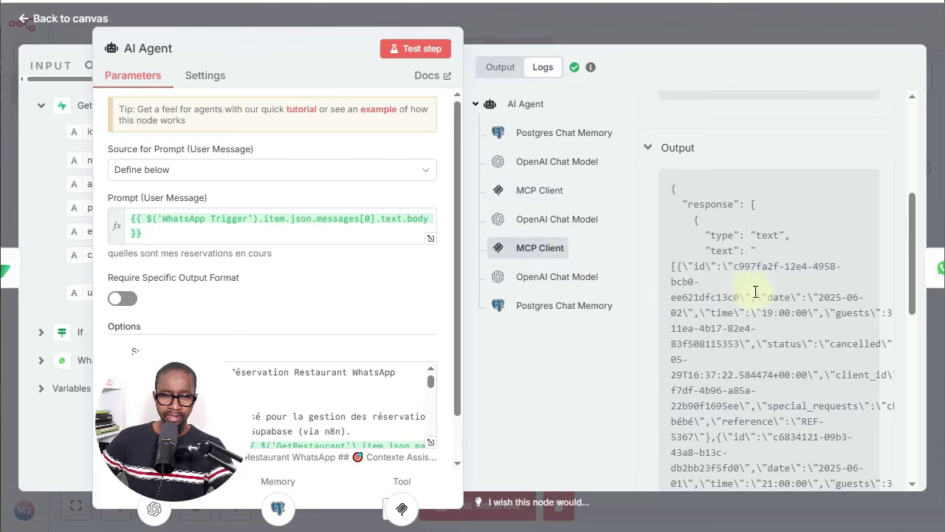
{"action": "scroll", "coordinate": [711, 190], "scroll_direction": "up", "scroll_amount": 5}
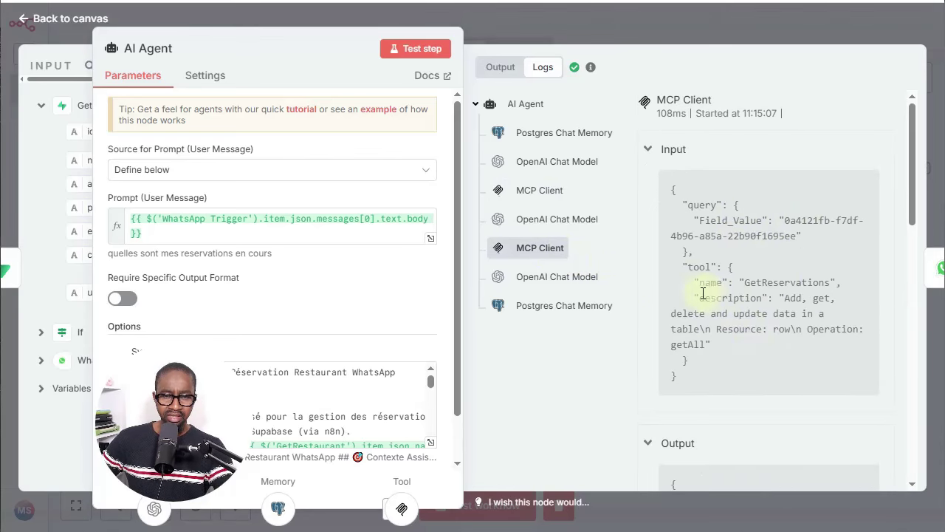
{"action": "double_click", "coordinate": [777, 282]}
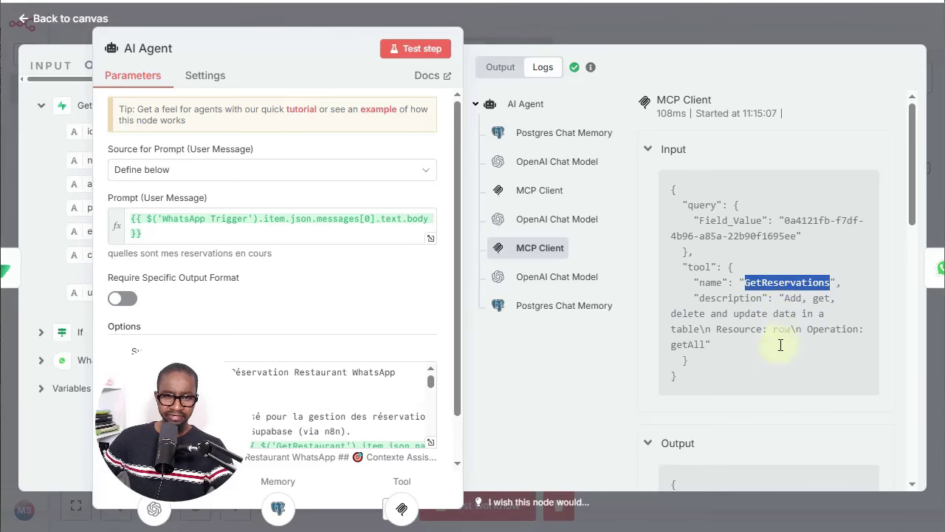
{"action": "scroll", "coordinate": [783, 364], "scroll_direction": "down", "scroll_amount": 15}
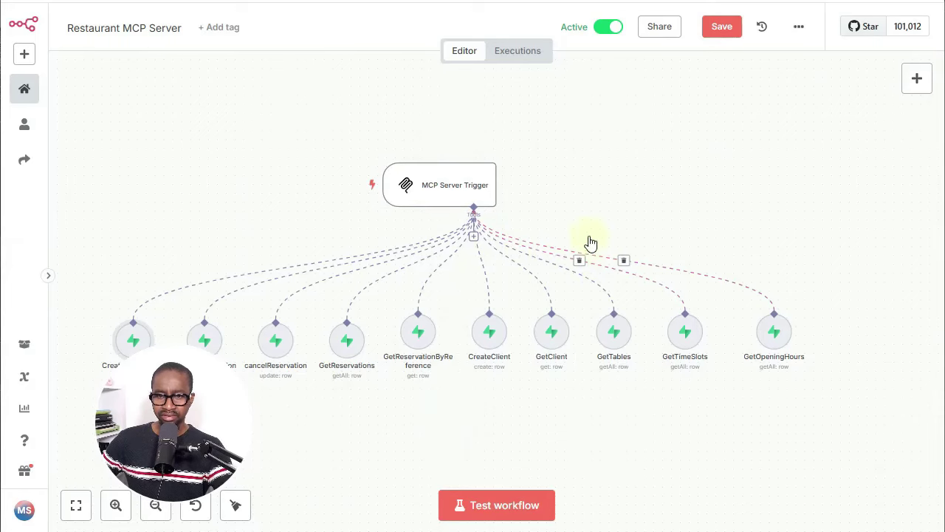
Step: Look over the Restaurant MCP Server workflow's tools and start a new test run of the Whatsapp Restaurant Booking workflow
{"action": "scroll", "coordinate": [584, 192], "scroll_direction": "down", "scroll_amount": 1}
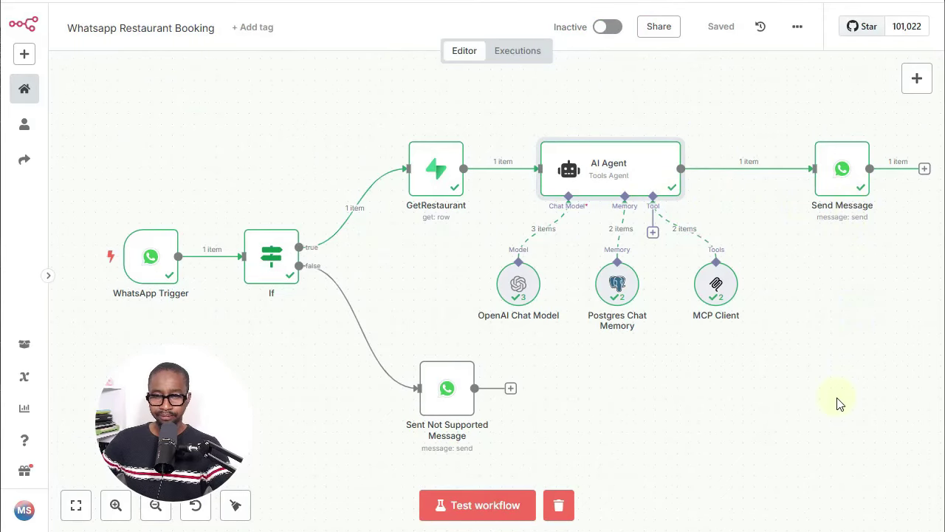
{"action": "left_click", "coordinate": [460, 505]}
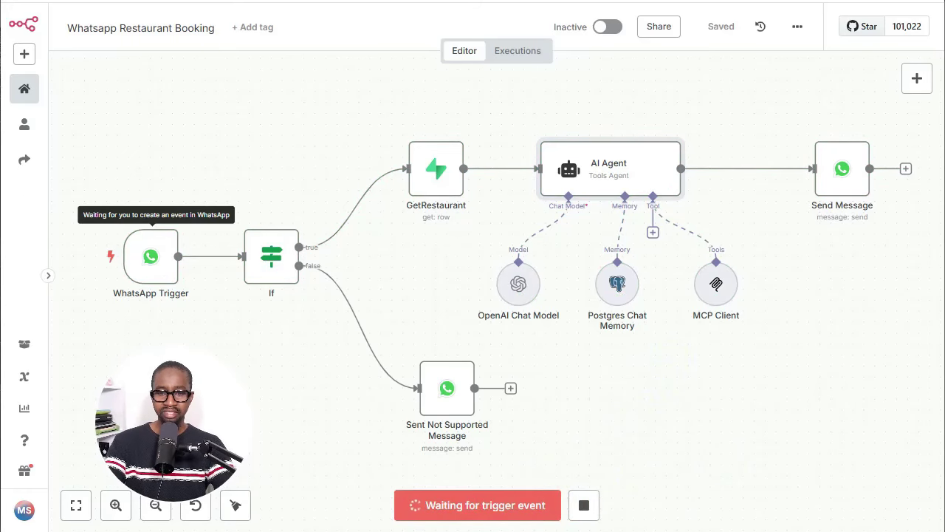
Step: Switch to the Agent Restau chat in WhatsApp and check the workflow run and the reply for a voice message test
{"action": "key", "text": "alt+Tab"}
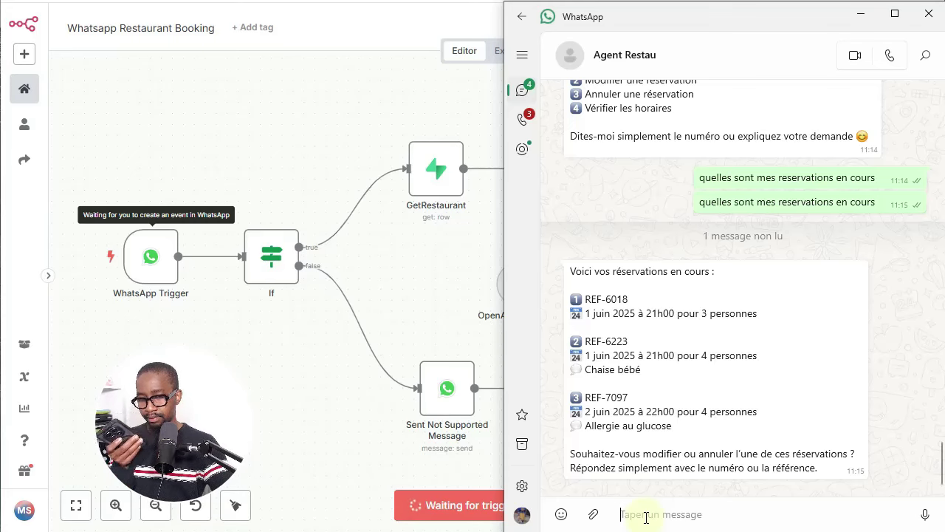
{"action": "left_click", "coordinate": [393, 480]}
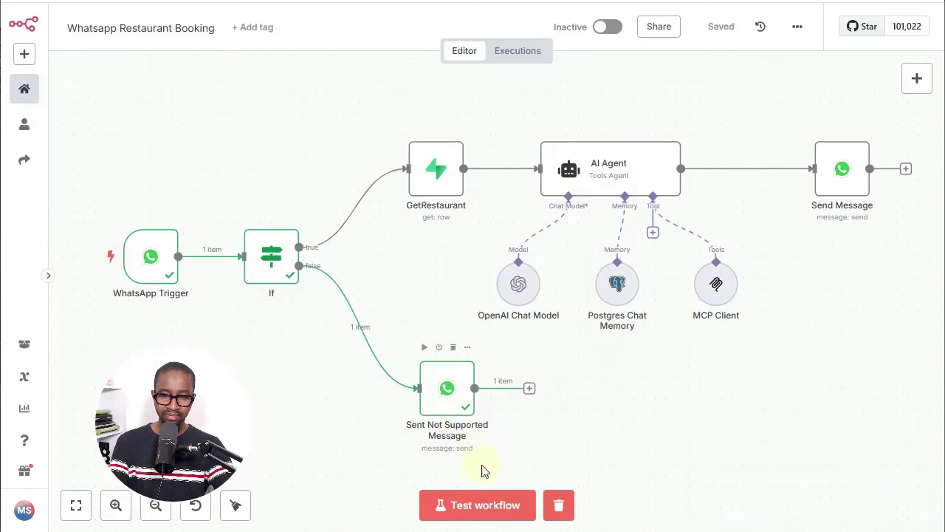
{"action": "key", "text": "alt+Tab"}
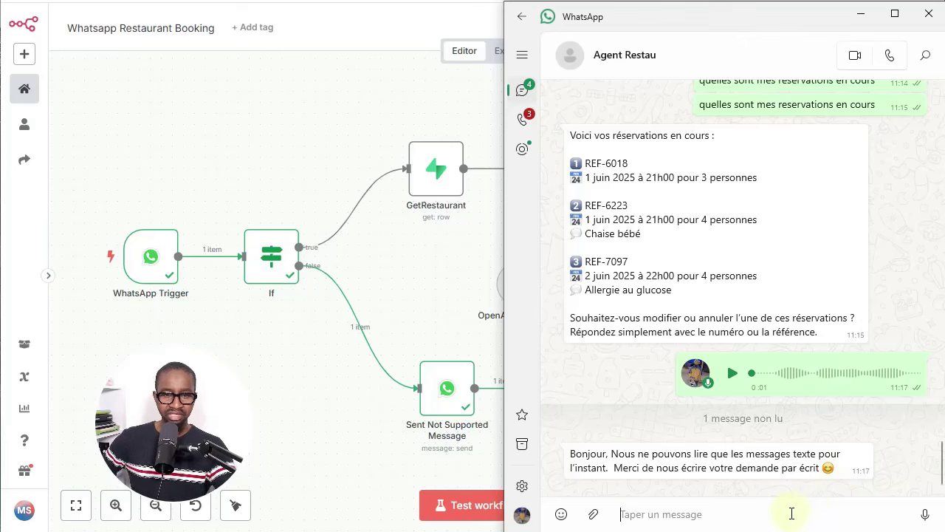
Step: Return to n8n and review the Sent Not Supported Message node's parameters, including its recipient expression and Text Body, and close it
{"action": "left_click", "coordinate": [436, 392]}
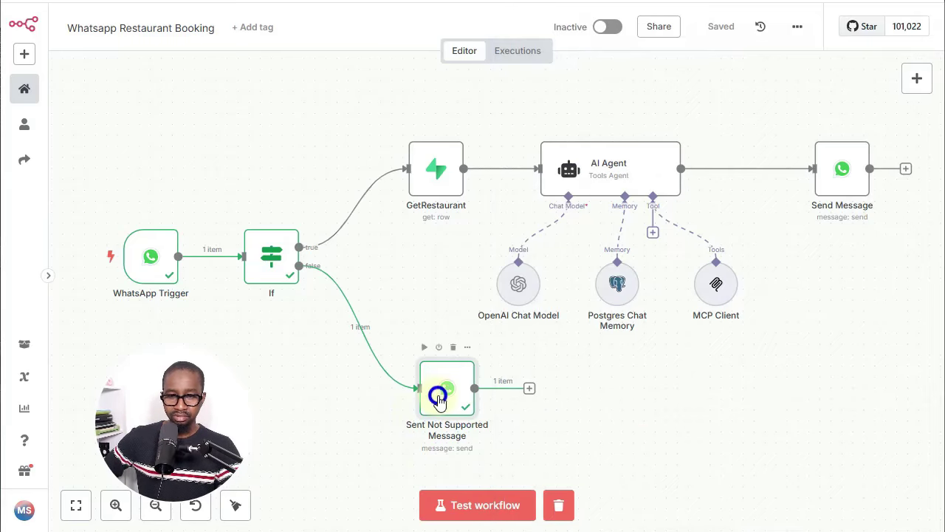
{"action": "double_click", "coordinate": [439, 399]}
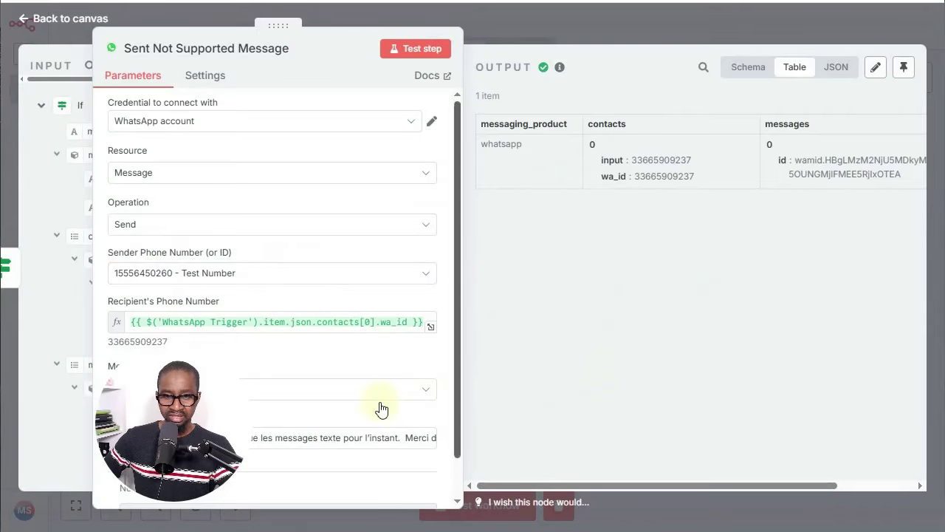
{"action": "scroll", "coordinate": [308, 321], "scroll_direction": "down", "scroll_amount": 1}
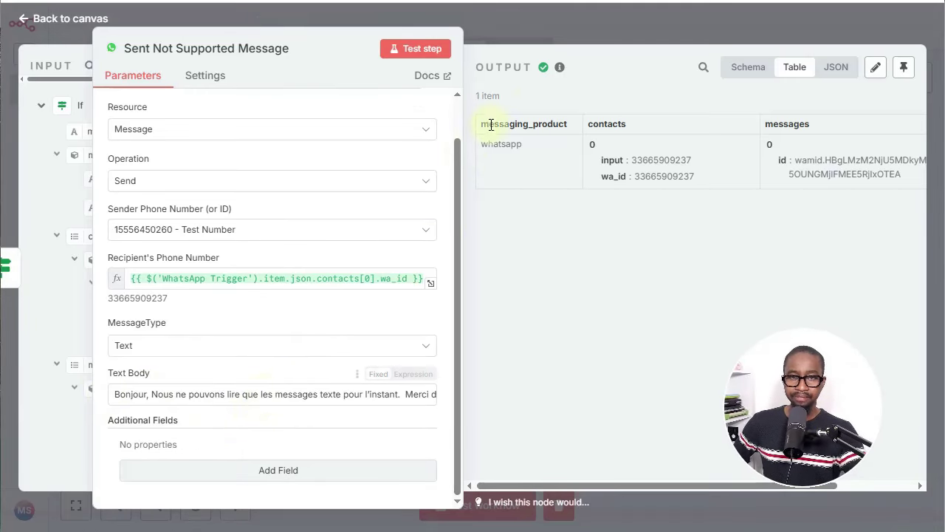
{"action": "left_click", "coordinate": [675, 18]}
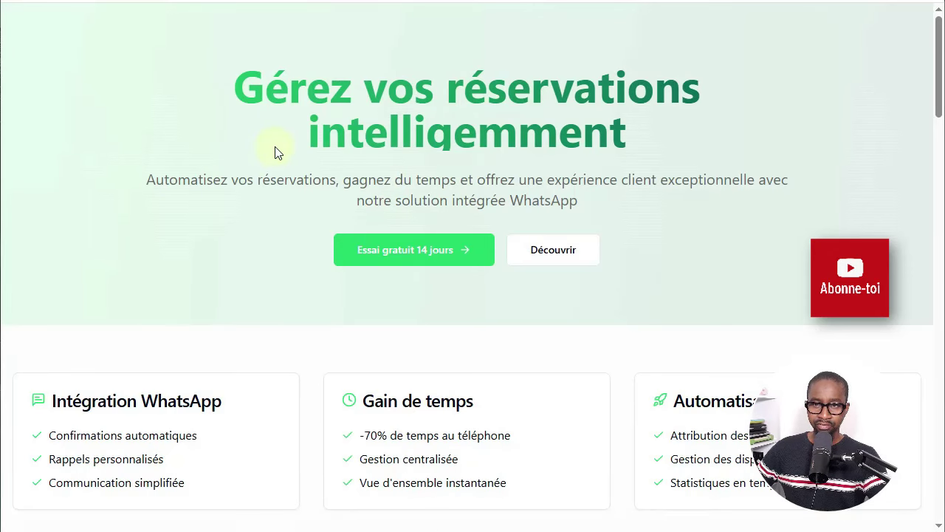
Step: Look over the reservation solution's landing page, from its hero section to the restaurant features, and return to the n8n workflow
{"action": "scroll", "coordinate": [284, 154], "scroll_direction": "down", "scroll_amount": 1}
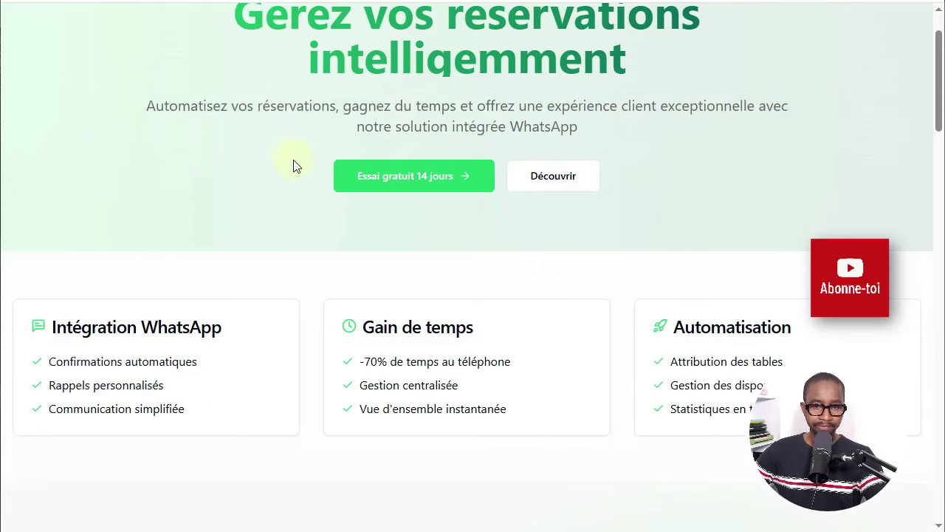
{"action": "scroll", "coordinate": [433, 112], "scroll_direction": "up", "scroll_amount": 1}
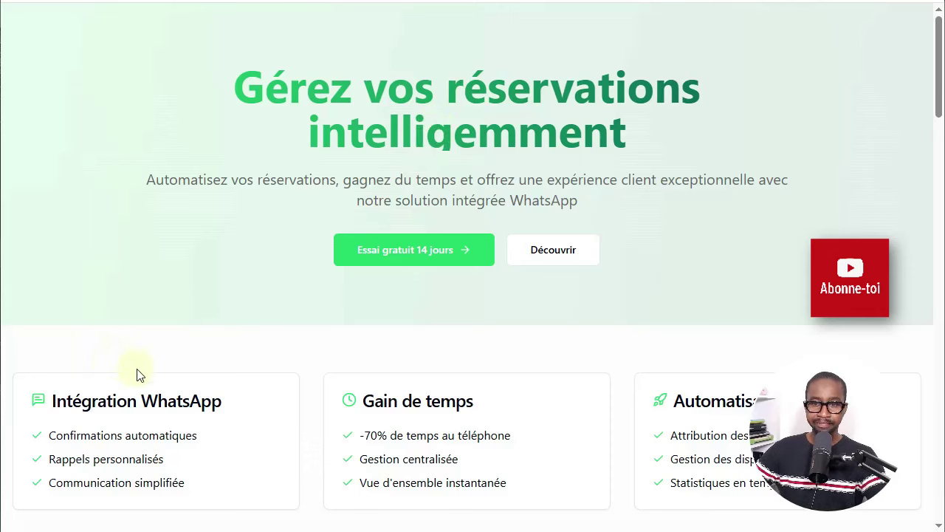
{"action": "scroll", "coordinate": [264, 369], "scroll_direction": "down", "scroll_amount": 3}
{"action": "scroll", "coordinate": [268, 367], "scroll_direction": "down", "scroll_amount": 2}
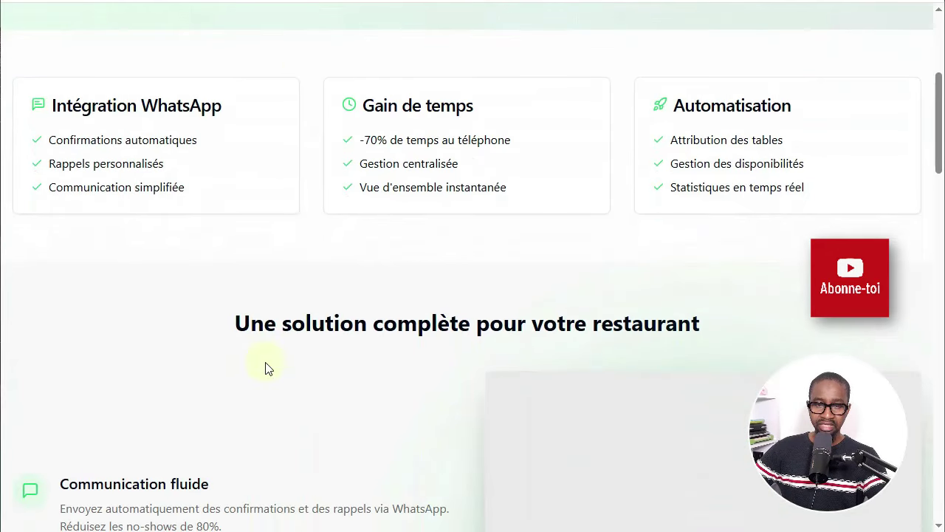
{"action": "scroll", "coordinate": [268, 368], "scroll_direction": "down", "scroll_amount": 3}
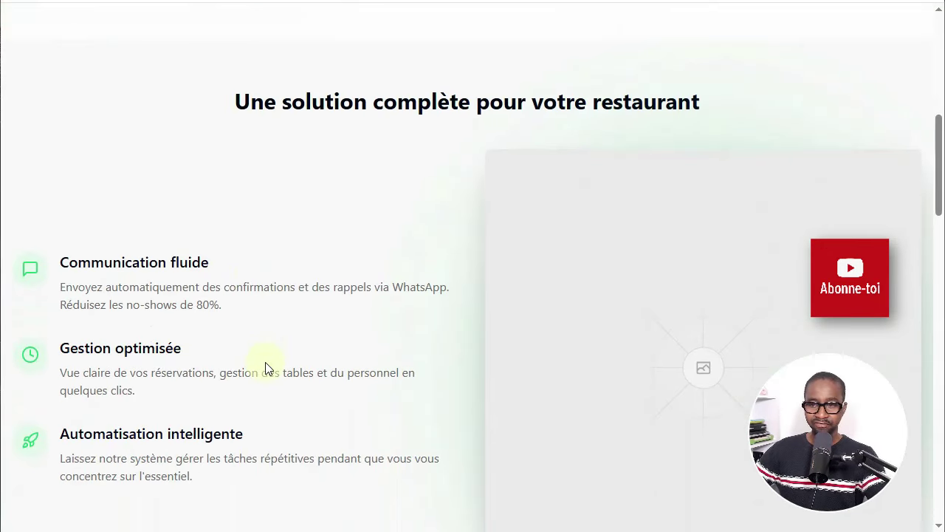
{"action": "scroll", "coordinate": [268, 368], "scroll_direction": "down", "scroll_amount": 3}
{"action": "scroll", "coordinate": [267, 363], "scroll_direction": "up", "scroll_amount": 10}
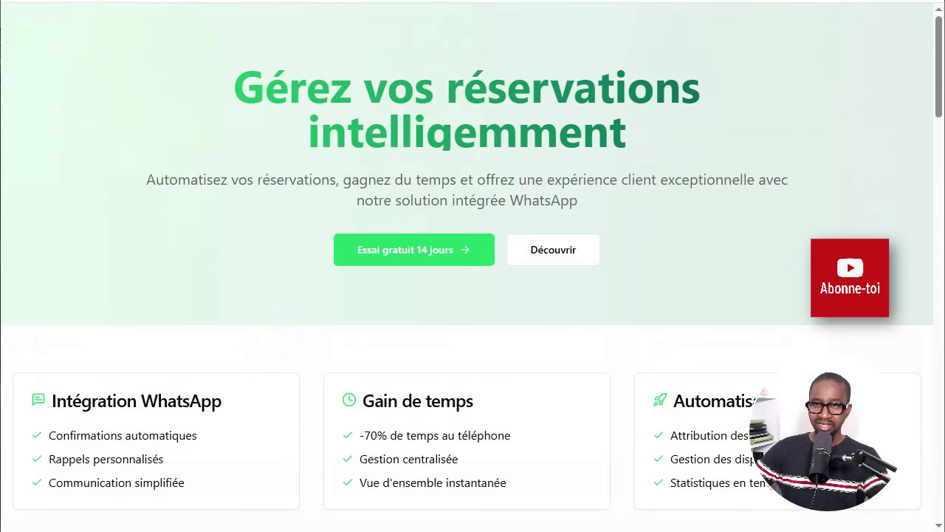
{"action": "left_click", "coordinate": [140, 0]}
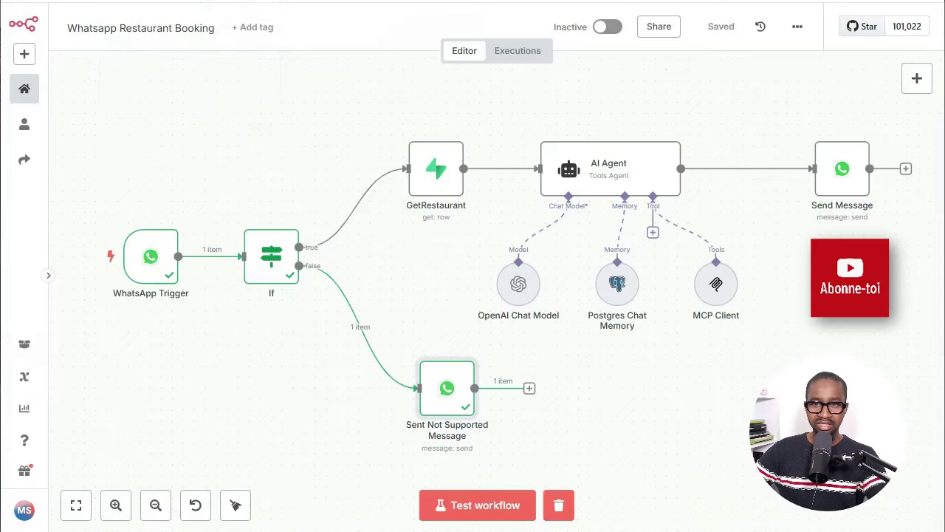